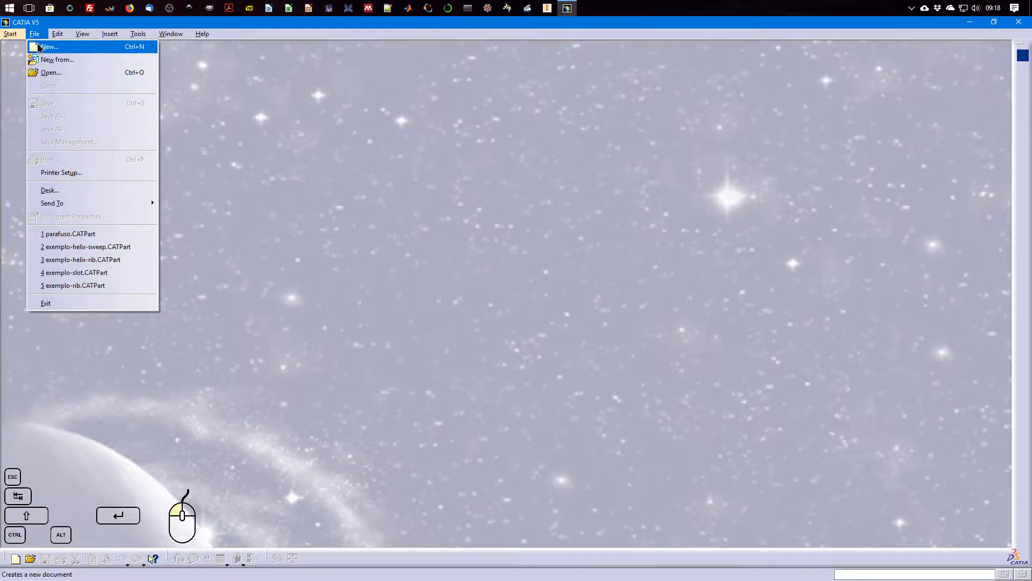
Create a new Part document, keeping the default part name and hybrid design enabled
click(49, 47)
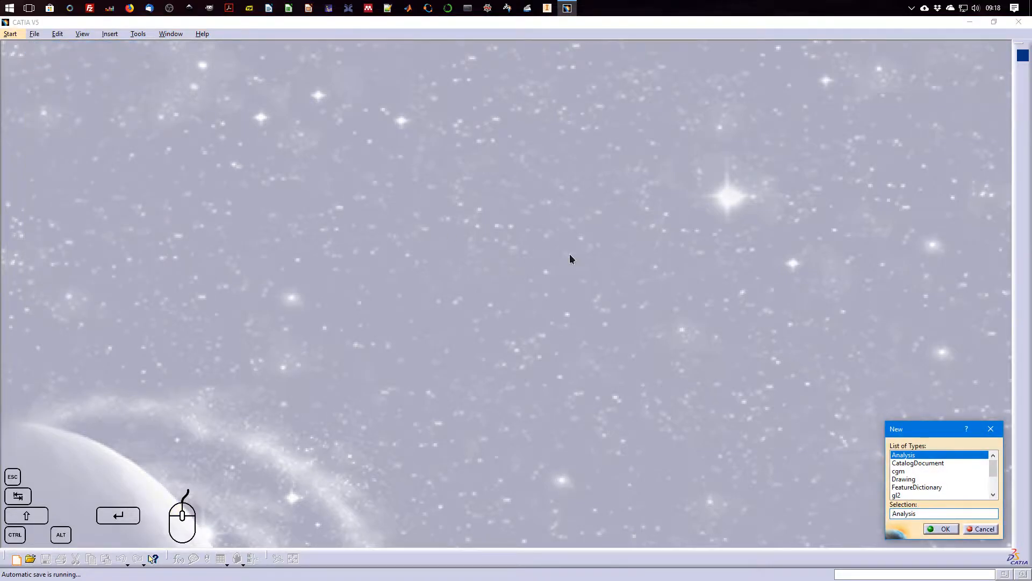
text(Part)
key(Return)
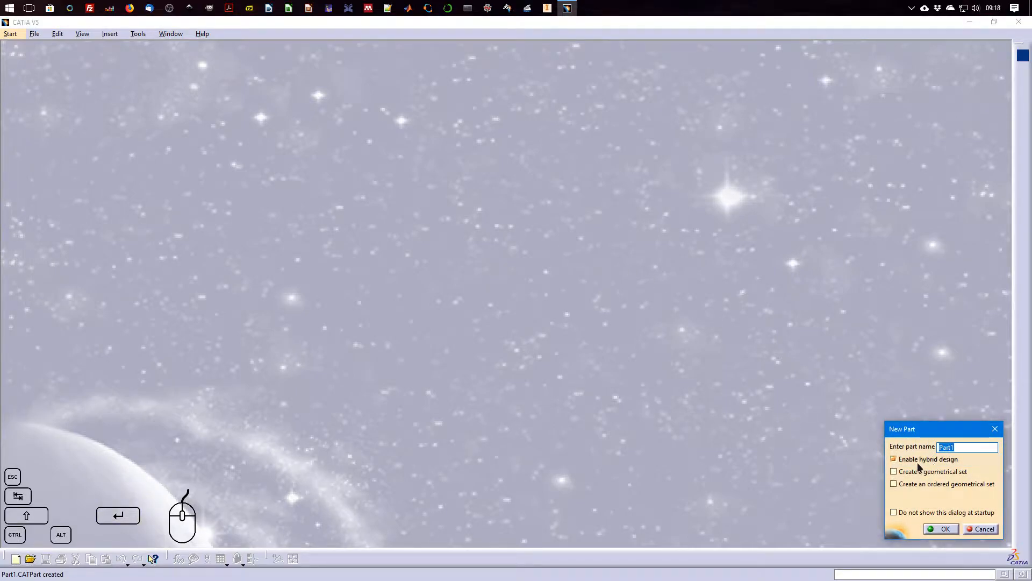
click(948, 530)
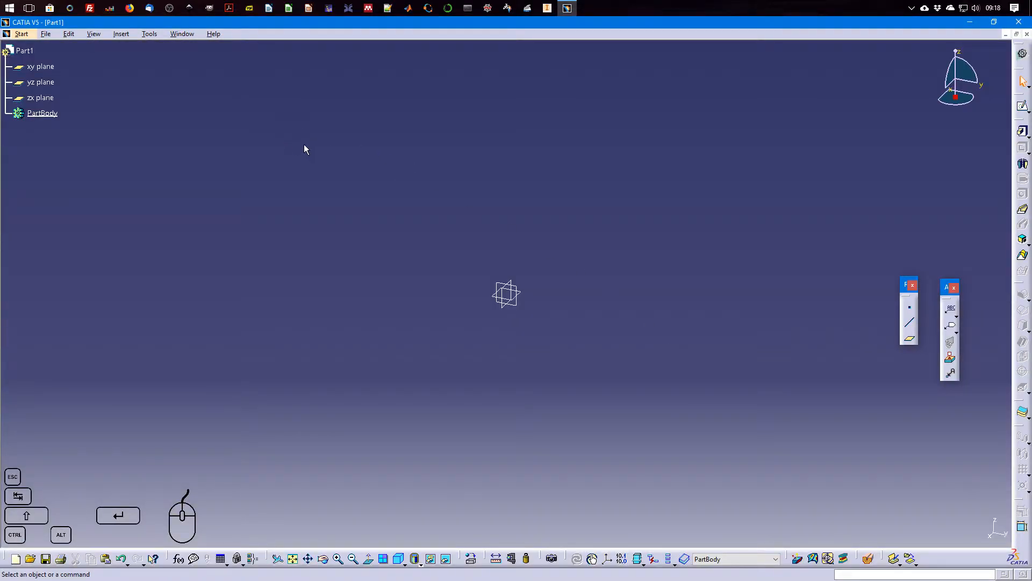
click(20, 34)
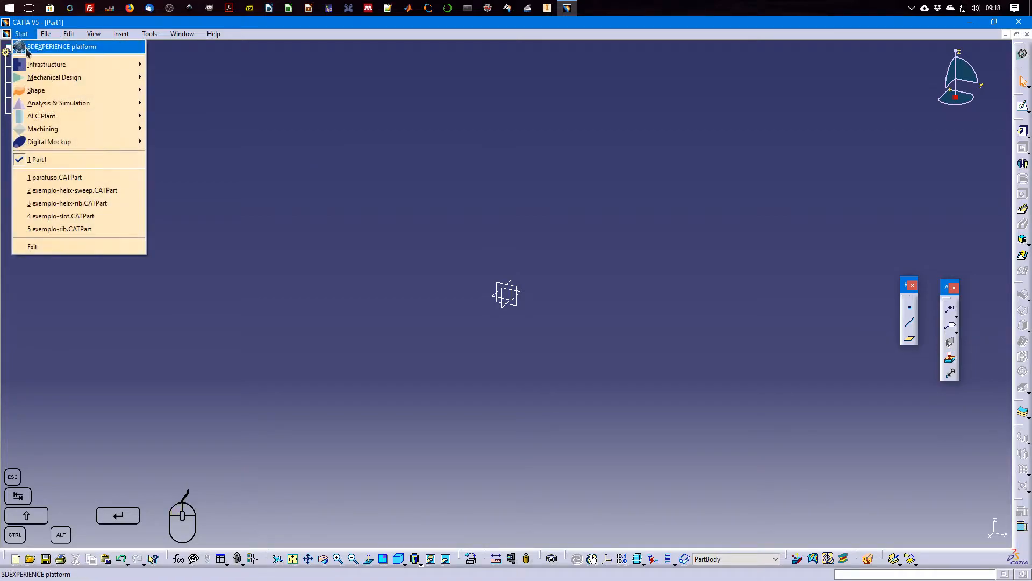
mouse_move(54, 80)
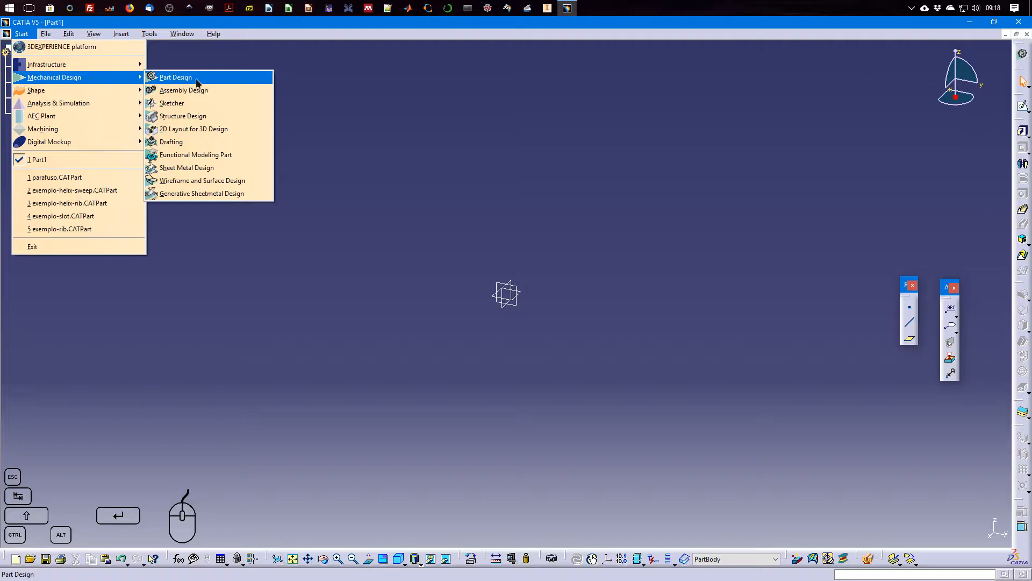
click(170, 79)
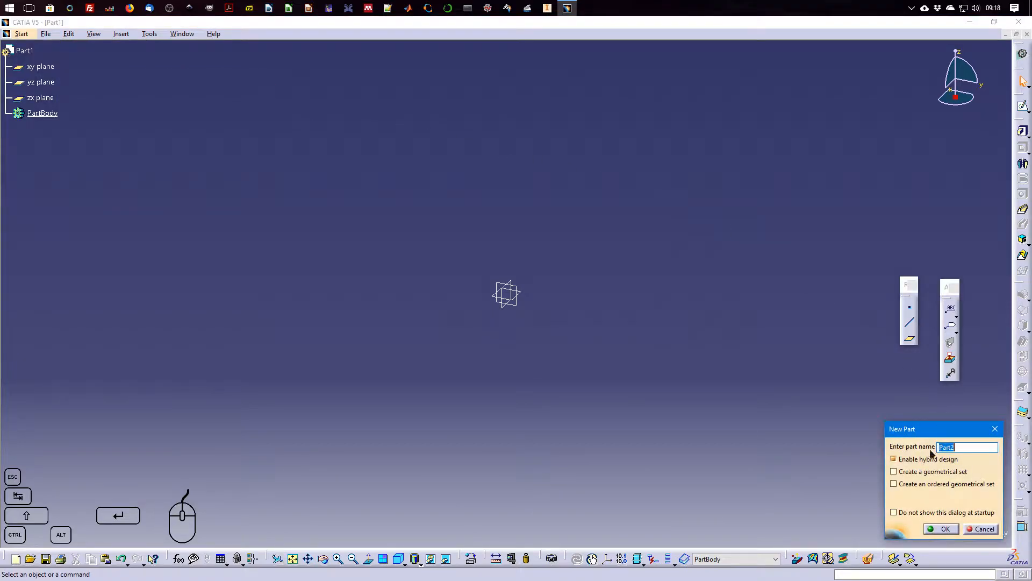
click(984, 531)
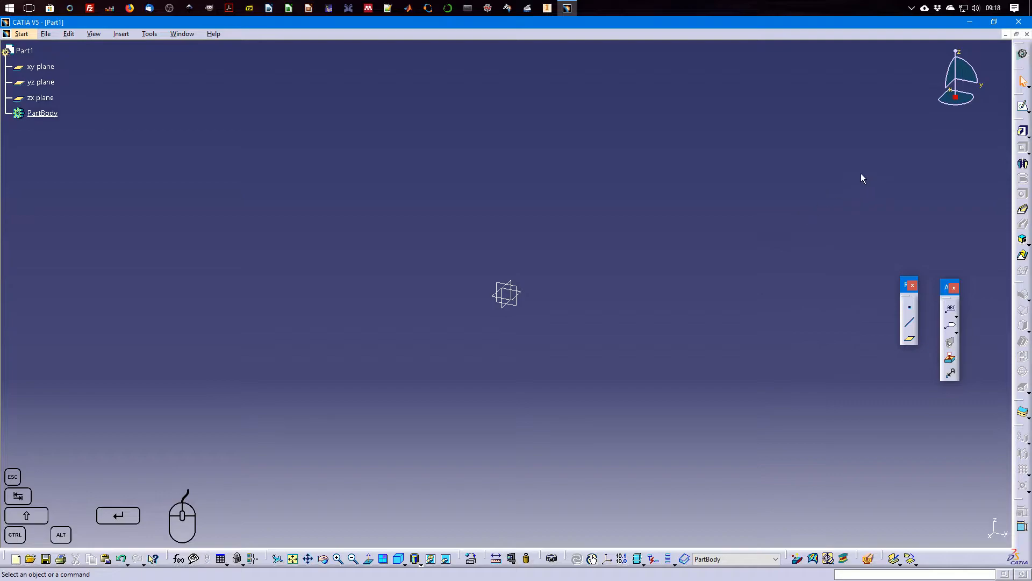
Open a sketch on the xy plane and show it in isometric view
click(1023, 107)
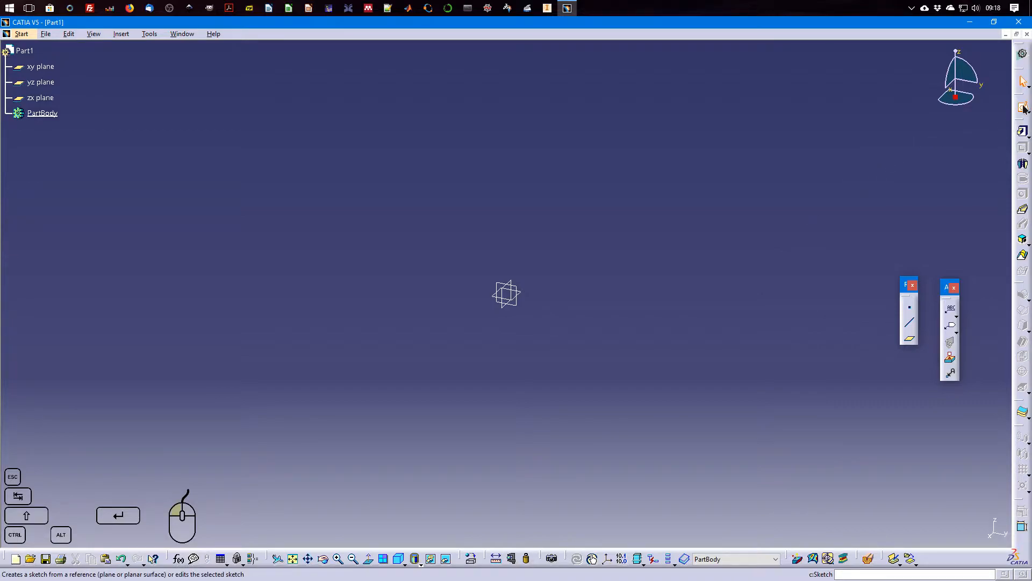
click(526, 296)
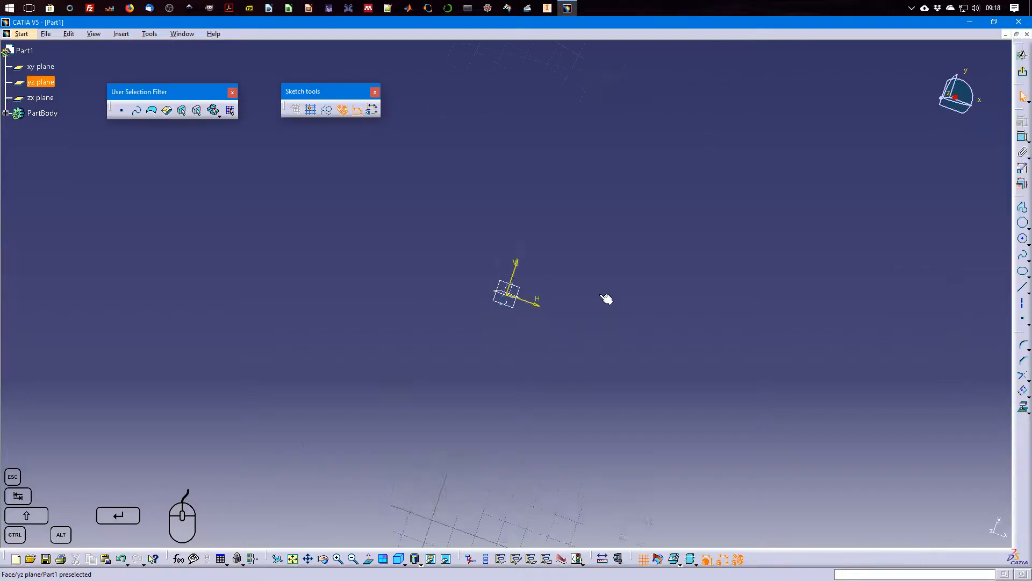
click(399, 558)
middle_drag(638, 292, 586, 335)
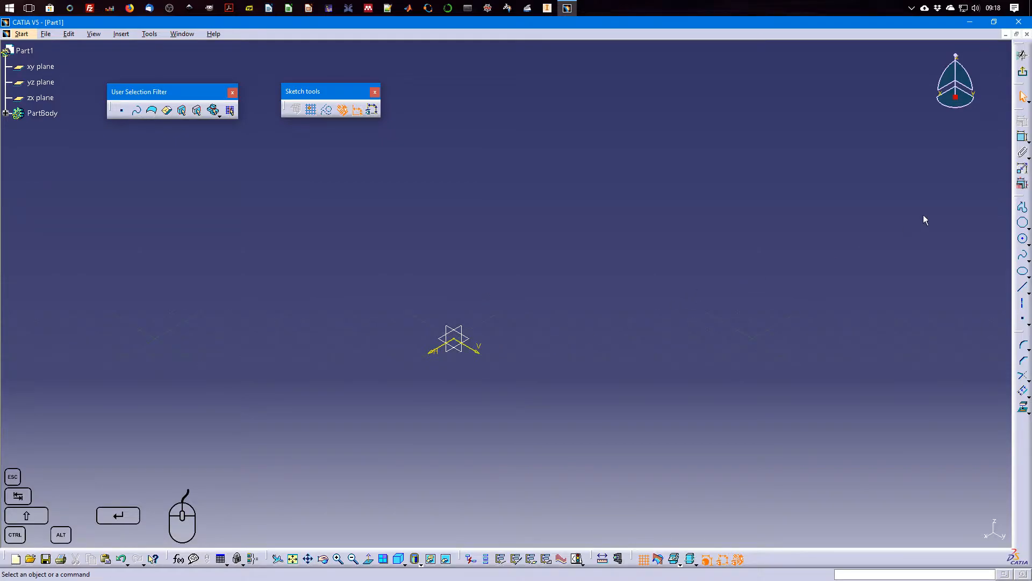
Sketch an open three-segment Z-shaped profile from about H -20, V 21 mm to about H -157, V 67 mm
click(1024, 208)
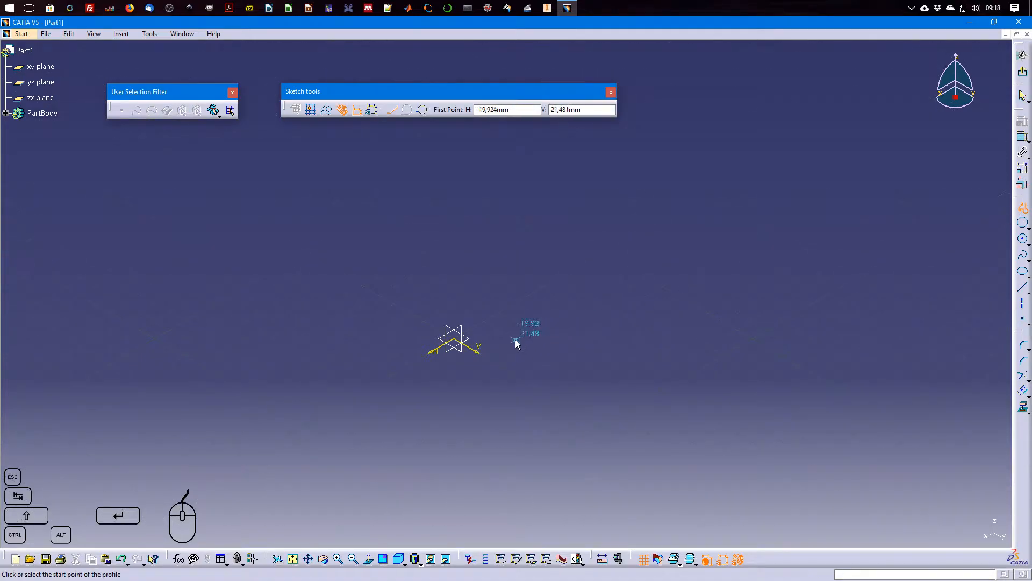
click(515, 340)
click(616, 282)
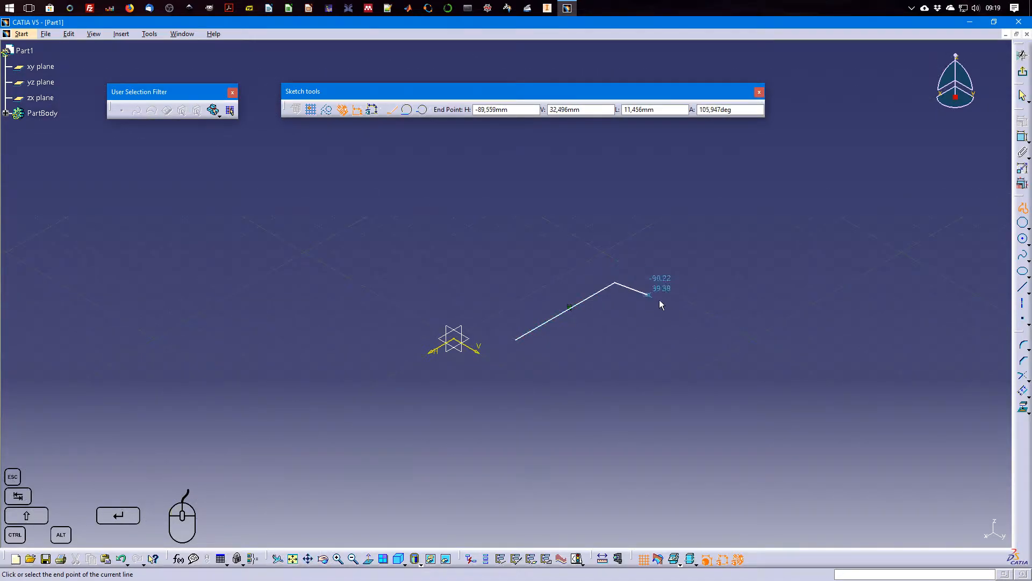
click(690, 325)
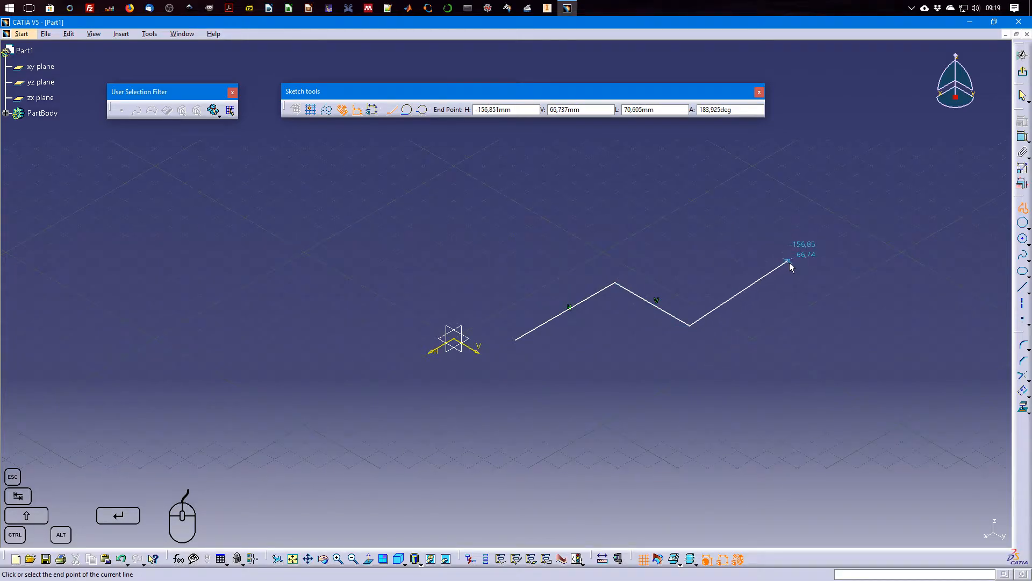
click(793, 266)
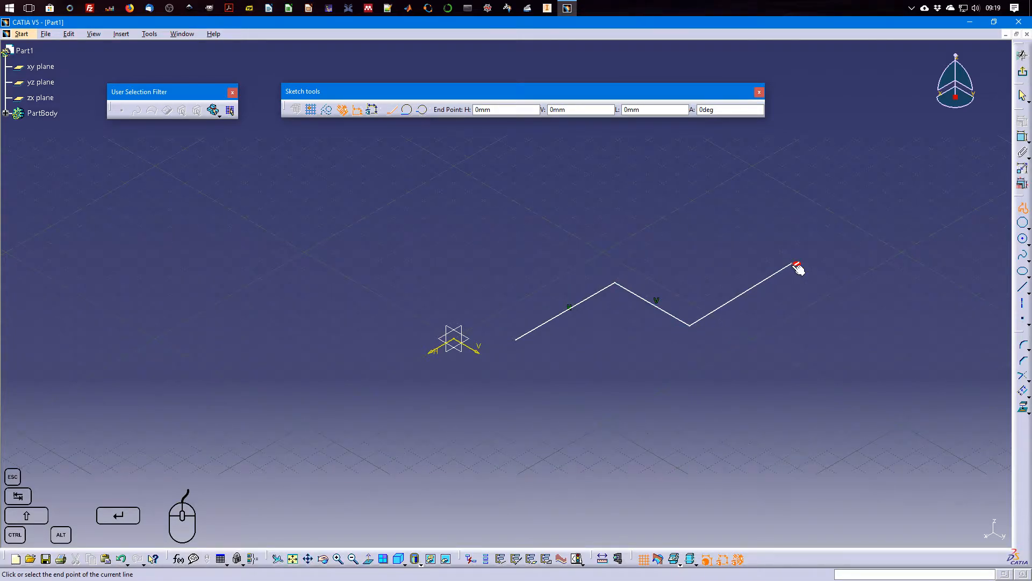
key(Escape)
Delete the automatic horizontal and vertical constraints from the profile's first and middle lines
click(698, 377)
drag(671, 276, 646, 316)
key(Delete)
drag(557, 283, 581, 320)
key(Delete)
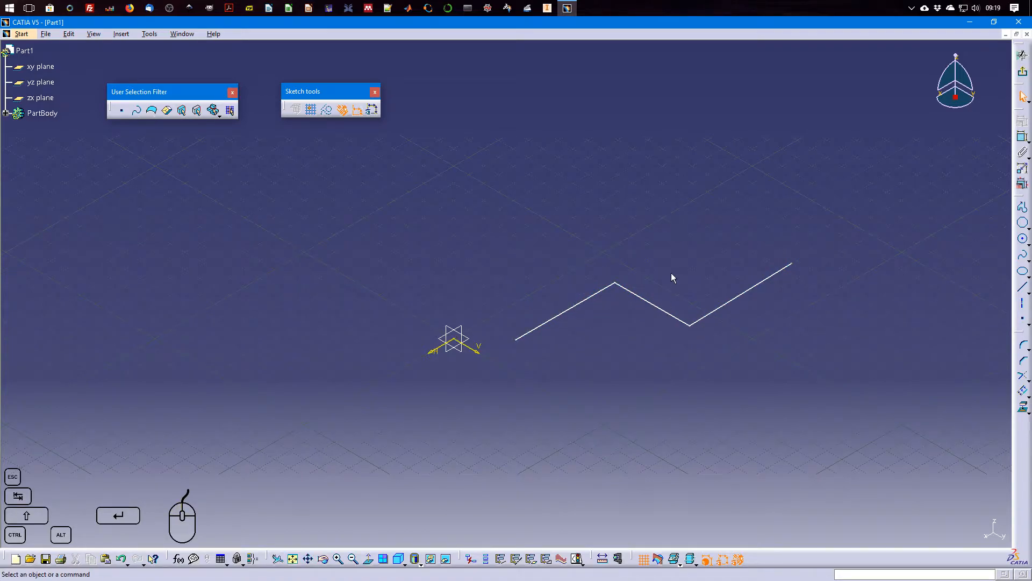
Constrain the profile's first line to be coincident with the sketch's horizontal axis
click(1022, 136)
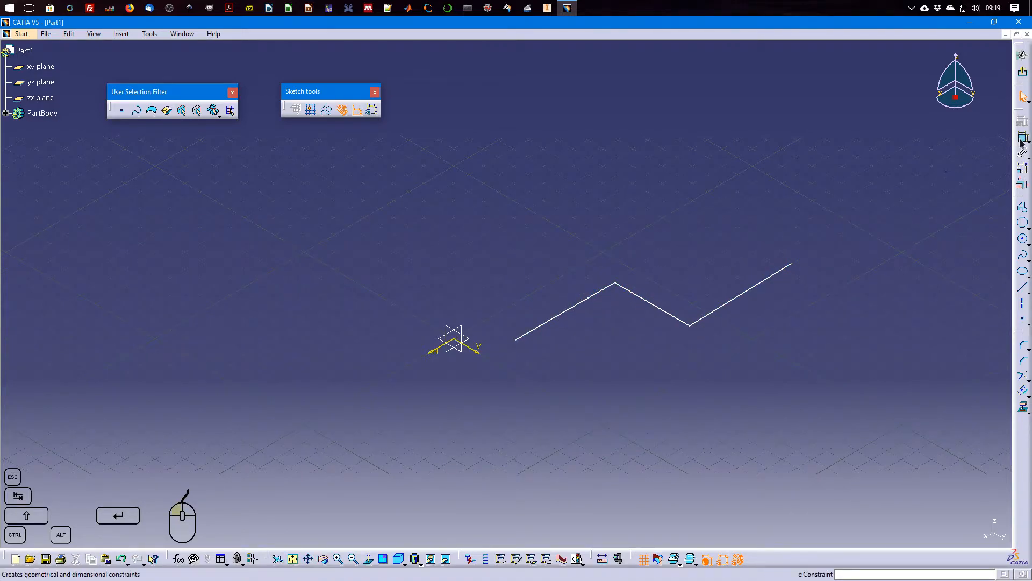
click(589, 306)
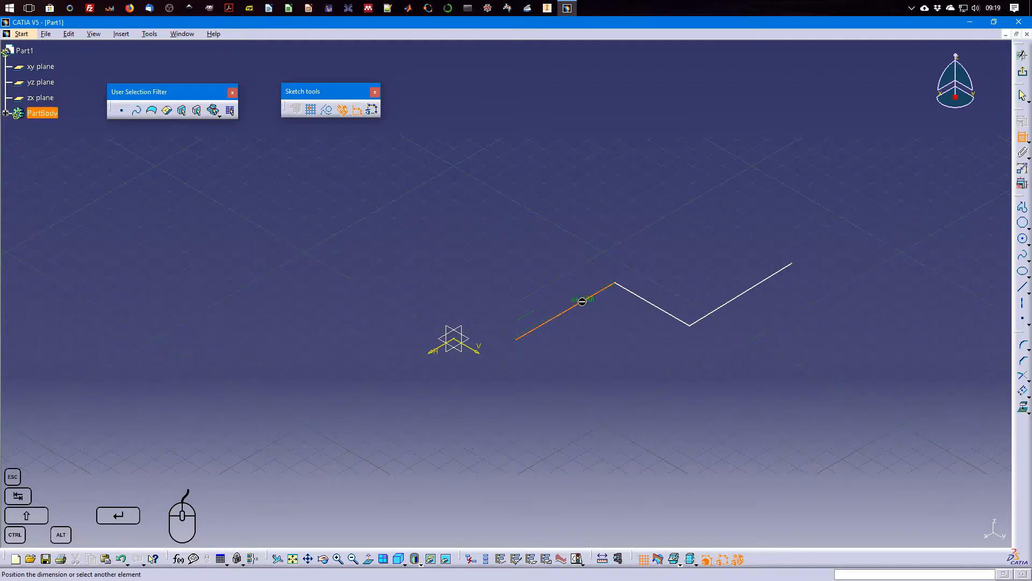
click(462, 337)
right_click(515, 244)
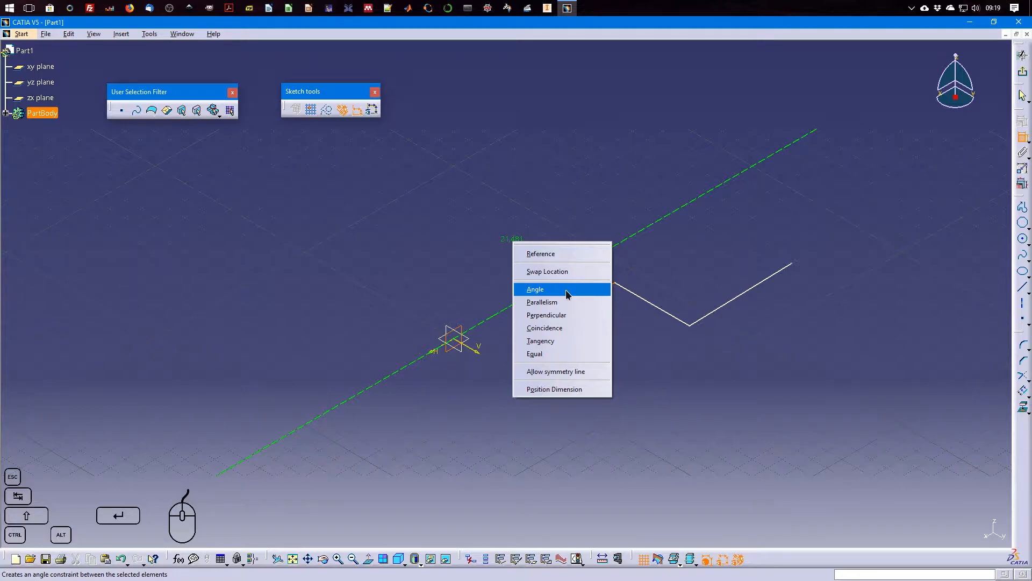
click(565, 302)
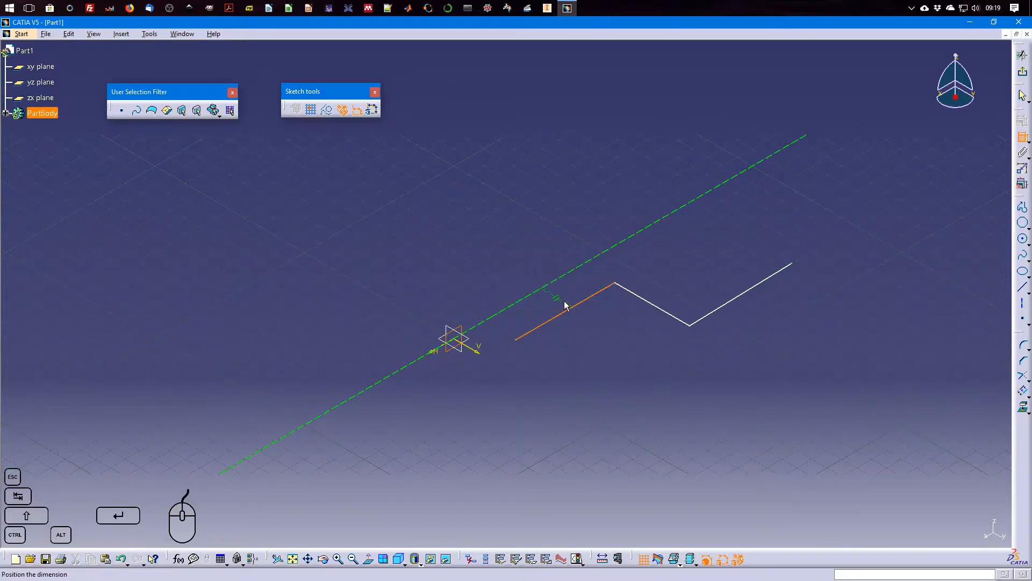
right_click(553, 294)
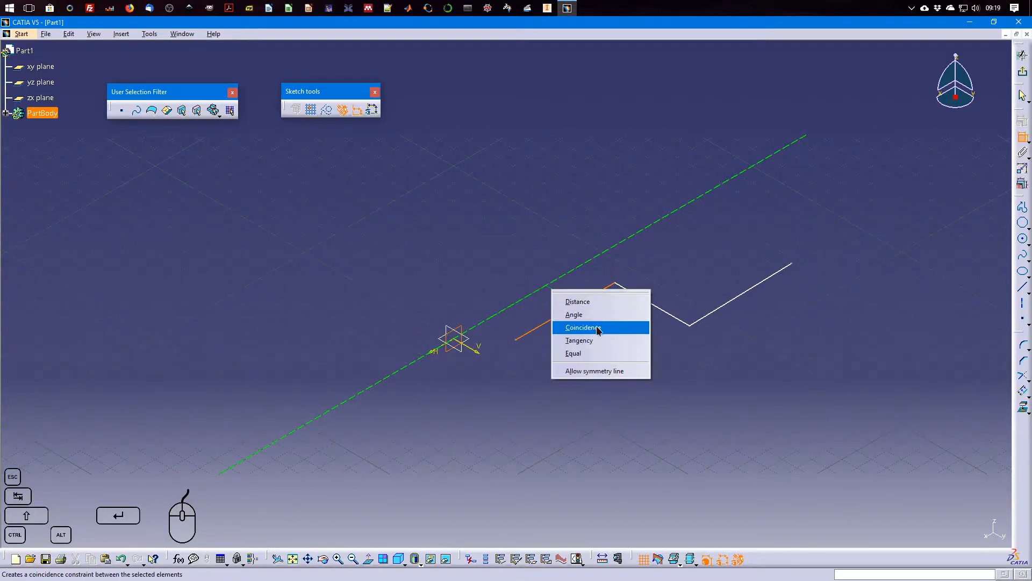
click(574, 328)
click(695, 285)
click(714, 211)
Add a distance constraint between the profile's first and third lines
click(1022, 137)
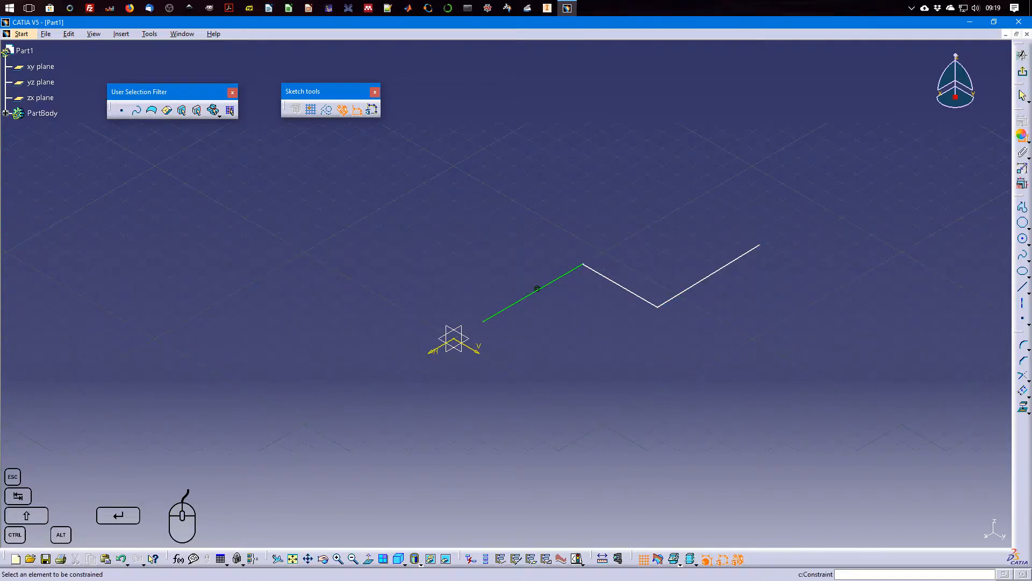
click(562, 278)
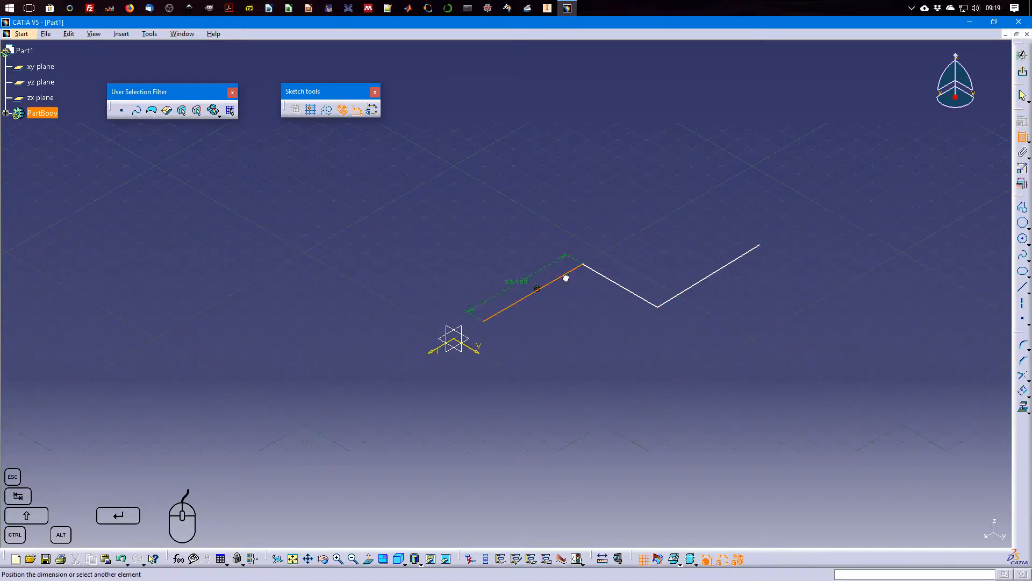
click(702, 280)
right_click(773, 200)
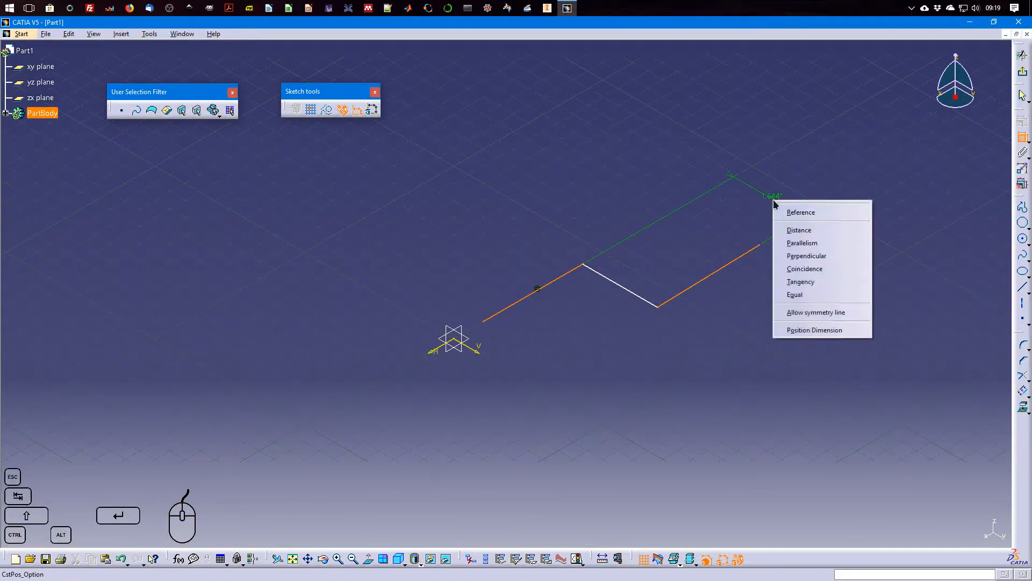
click(824, 233)
click(775, 189)
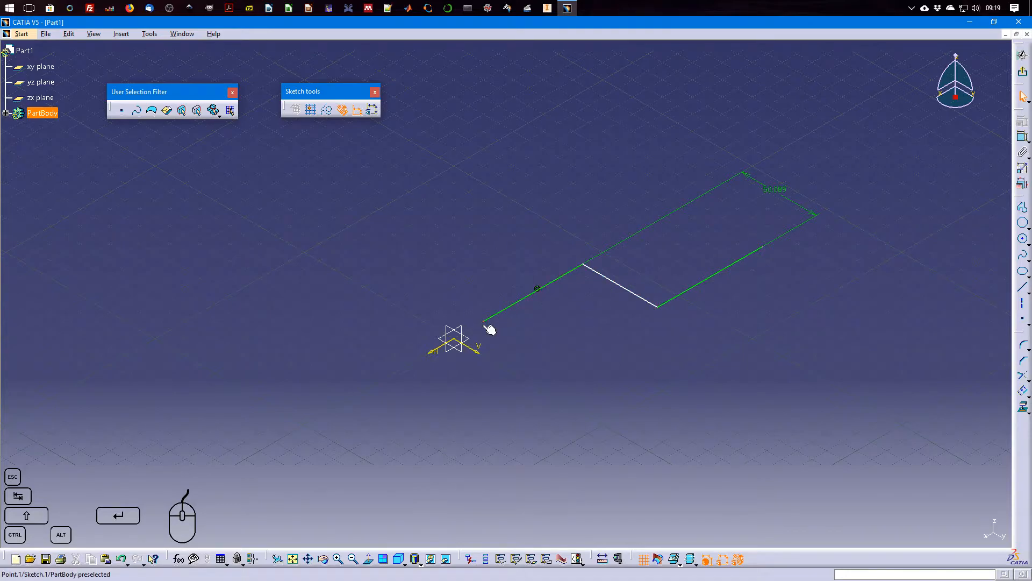
Make the first line's free endpoint coincident with the sketch's vertical axis
click(1022, 136)
click(484, 323)
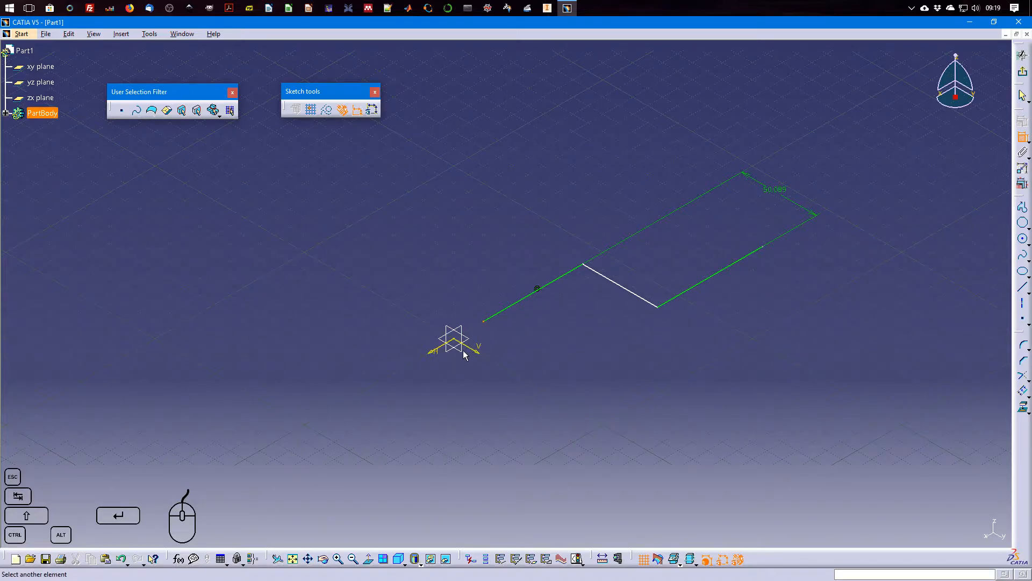
click(468, 351)
right_click(479, 271)
click(520, 317)
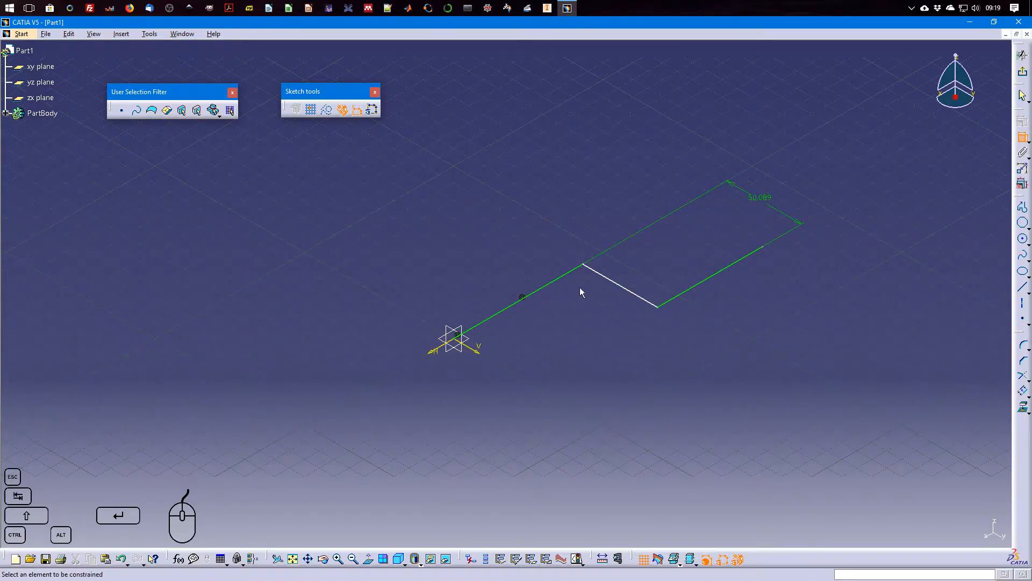
Dimension the offsets from the vertical axis to the middle line and to the profile's far endpoint
click(625, 289)
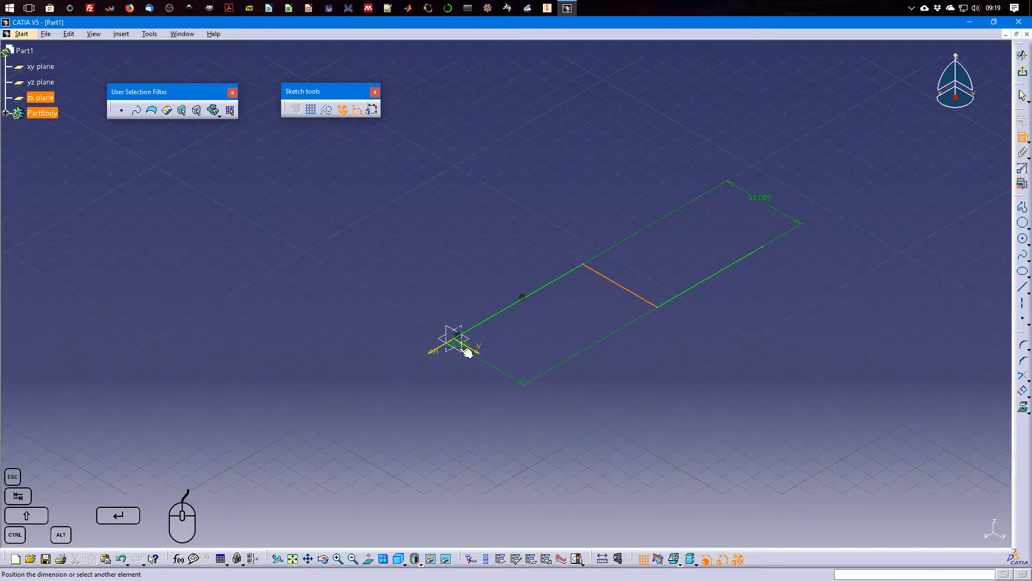
click(611, 357)
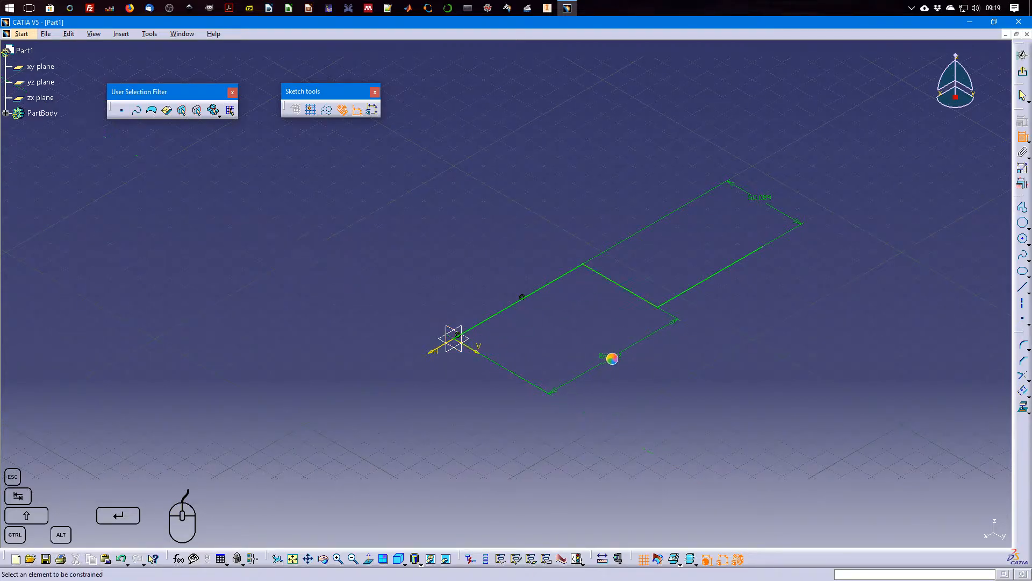
click(763, 248)
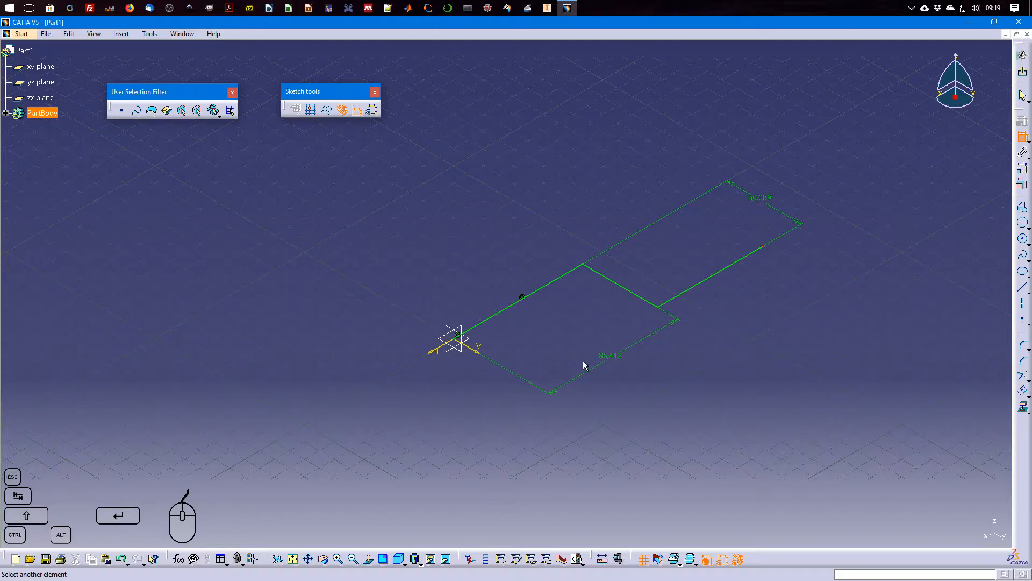
click(467, 348)
click(740, 356)
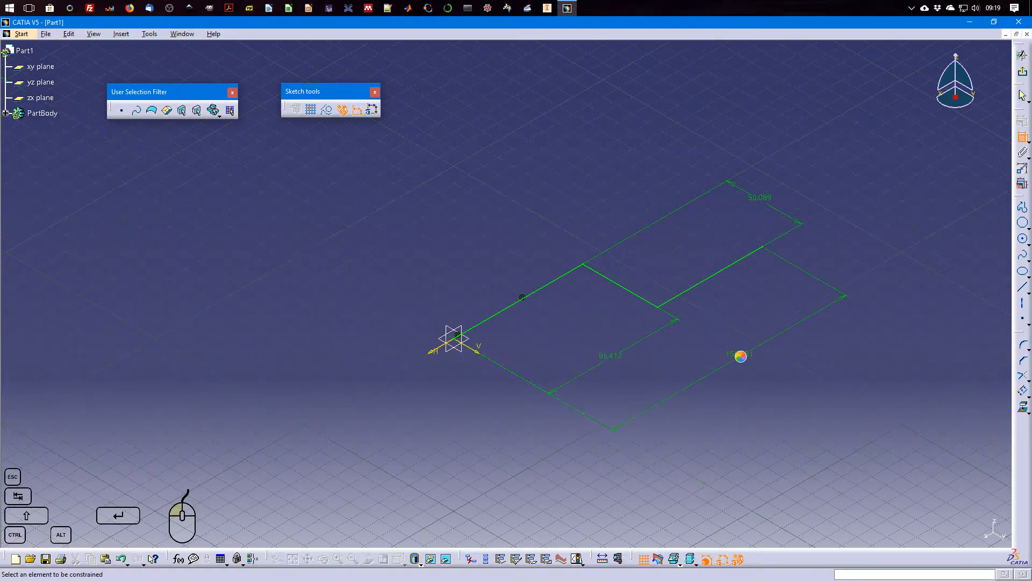
Set the middle line's offset from the vertical axis to 150 mm and the far endpoint's to 300 mm
double_click(609, 357)
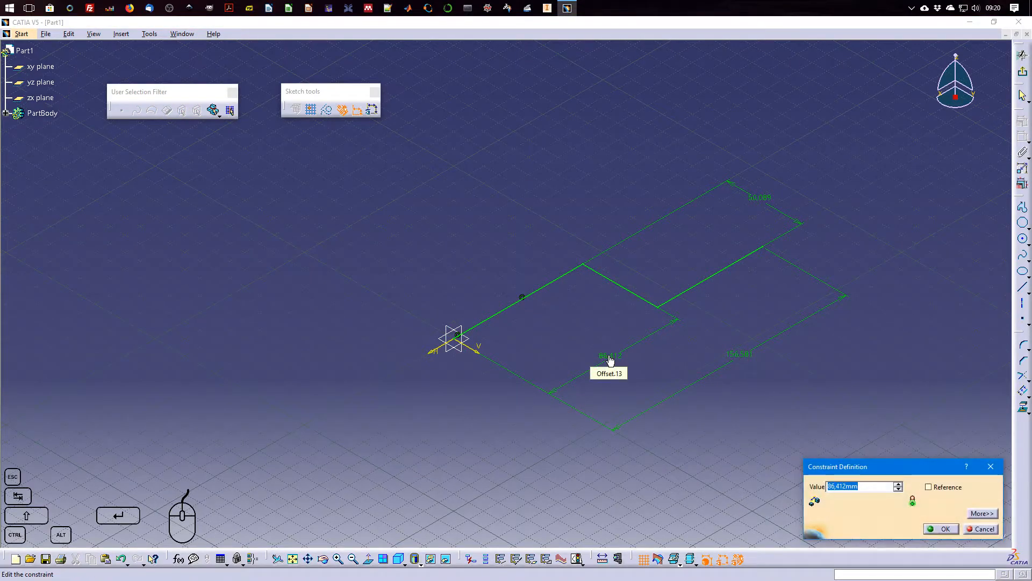
text(150)
key(Return)
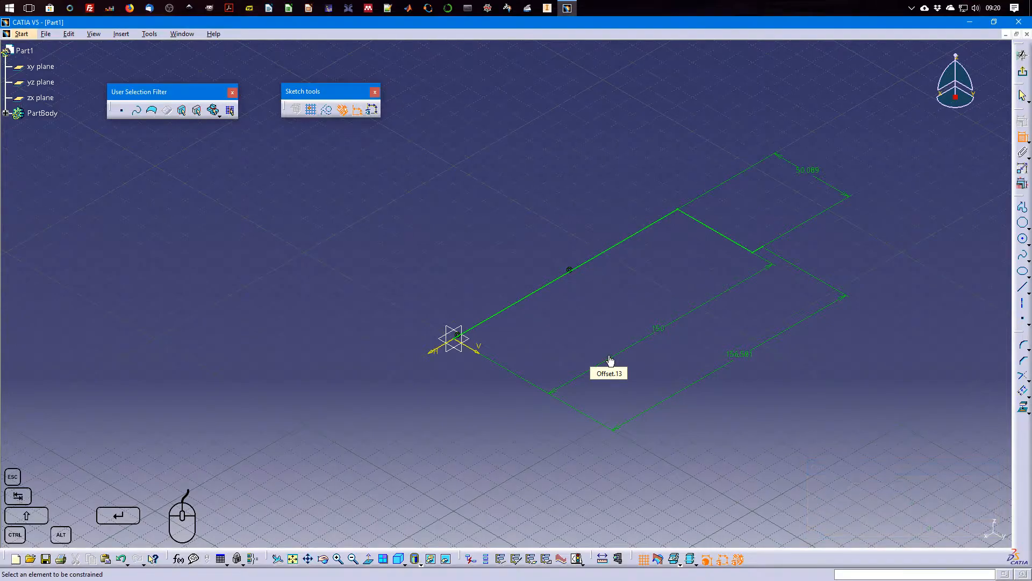
double_click(741, 355)
text(300)
key(Return)
Set the distance between the first and third lines to 60 mm
double_click(808, 172)
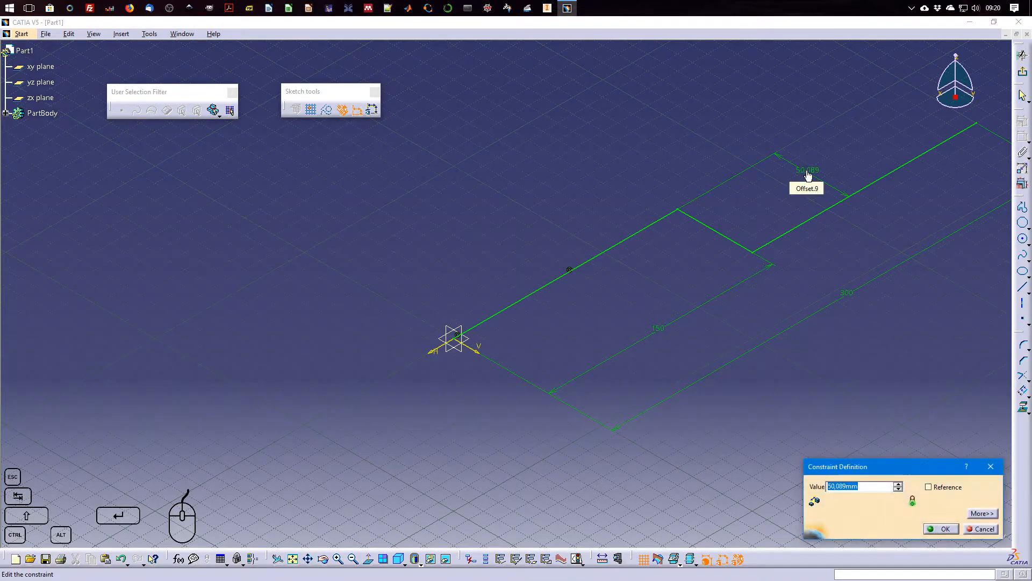
text(60)
key(Return)
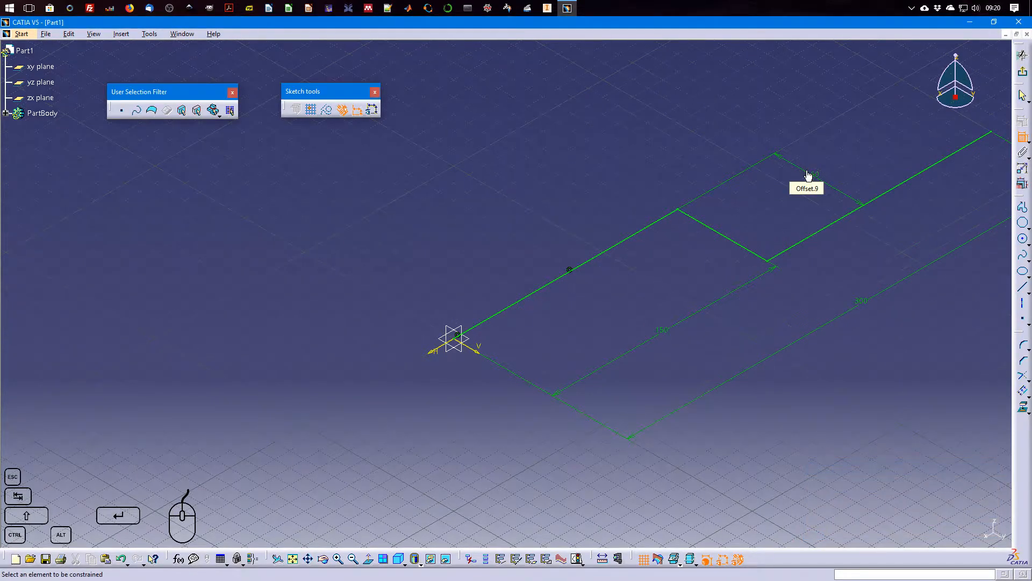
middle_drag(837, 271, 756, 271)
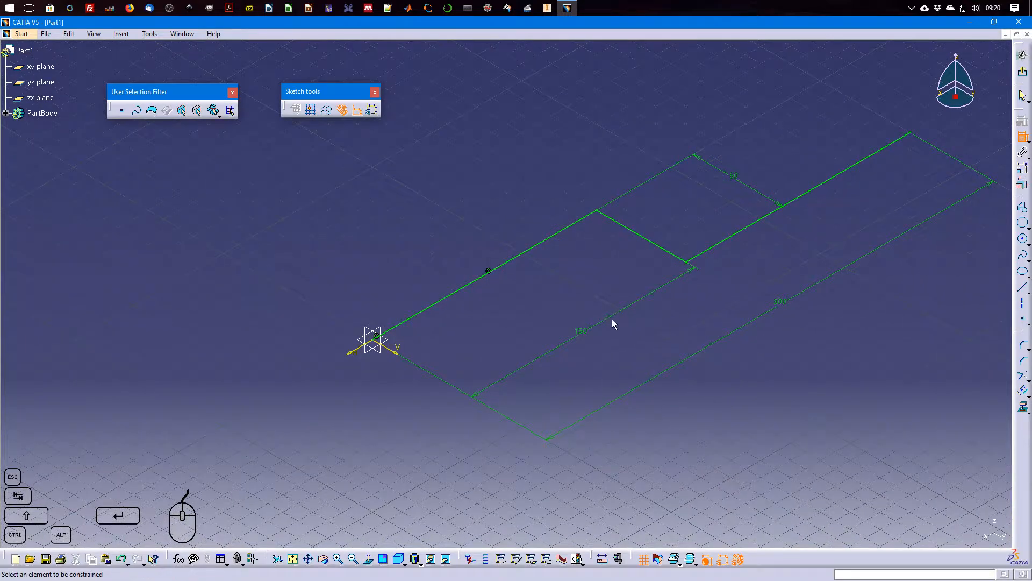
Move the 150 mm dimension clear of the profile and round the corner between the first and middle lines
drag(596, 323, 625, 358)
click(730, 301)
click(1022, 347)
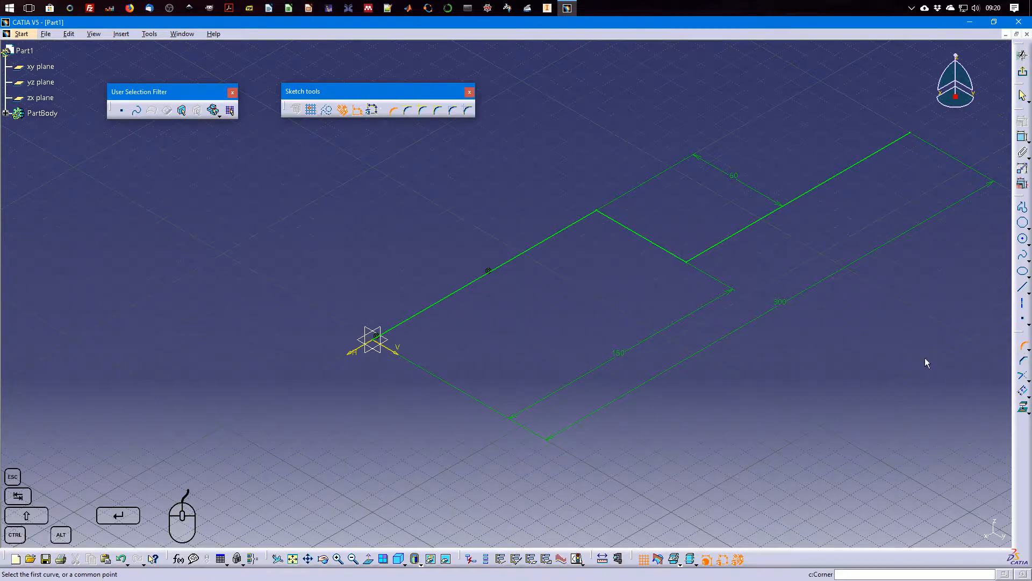
click(581, 220)
click(621, 223)
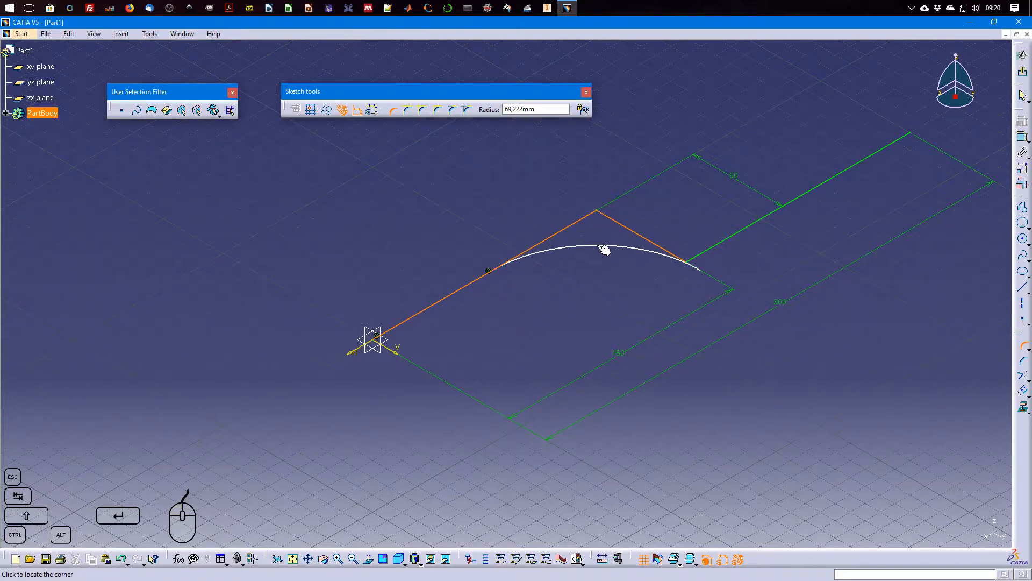
click(598, 222)
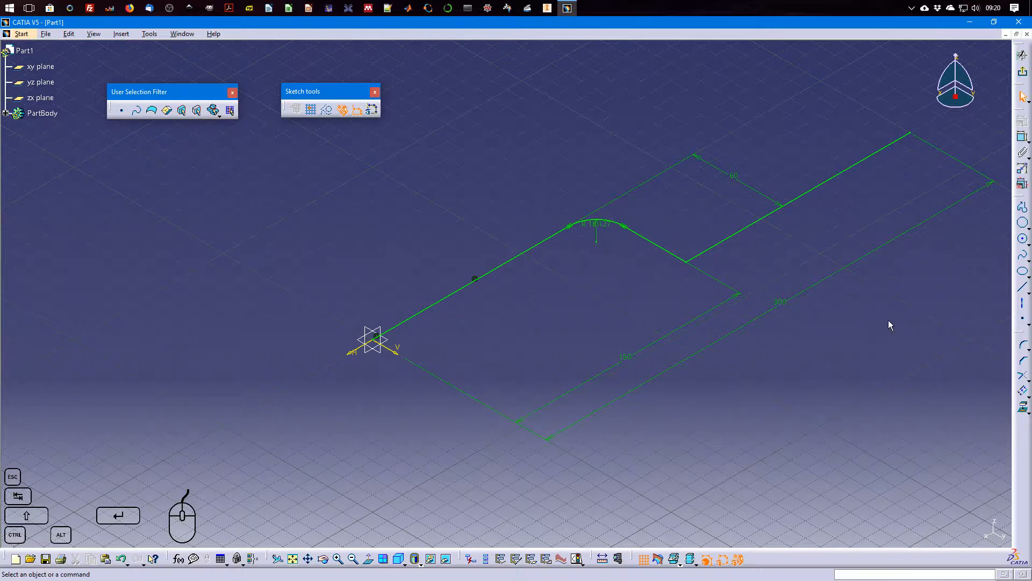
Round the corner between the middle line and the third line with the Corner command
click(1022, 345)
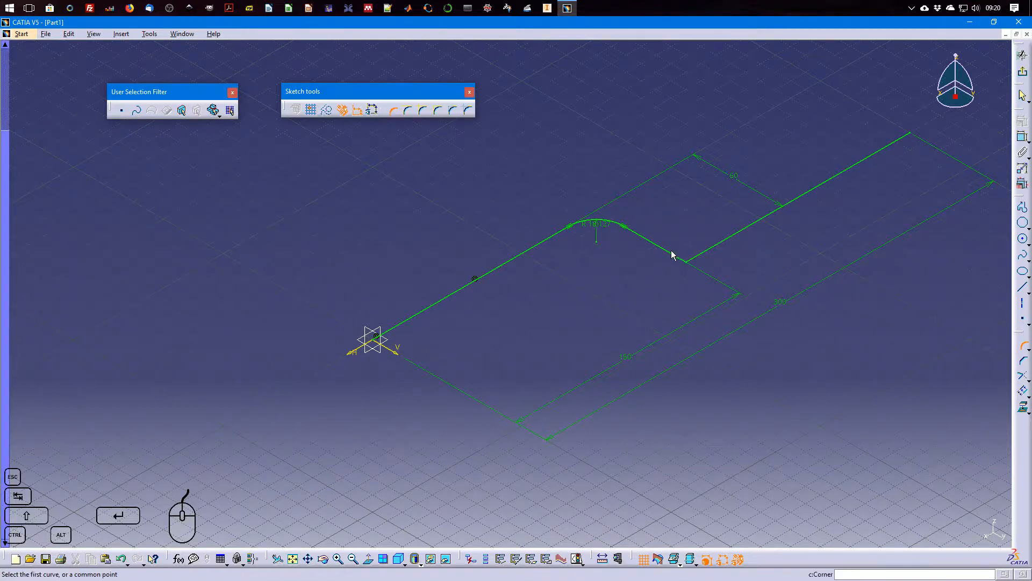
click(704, 258)
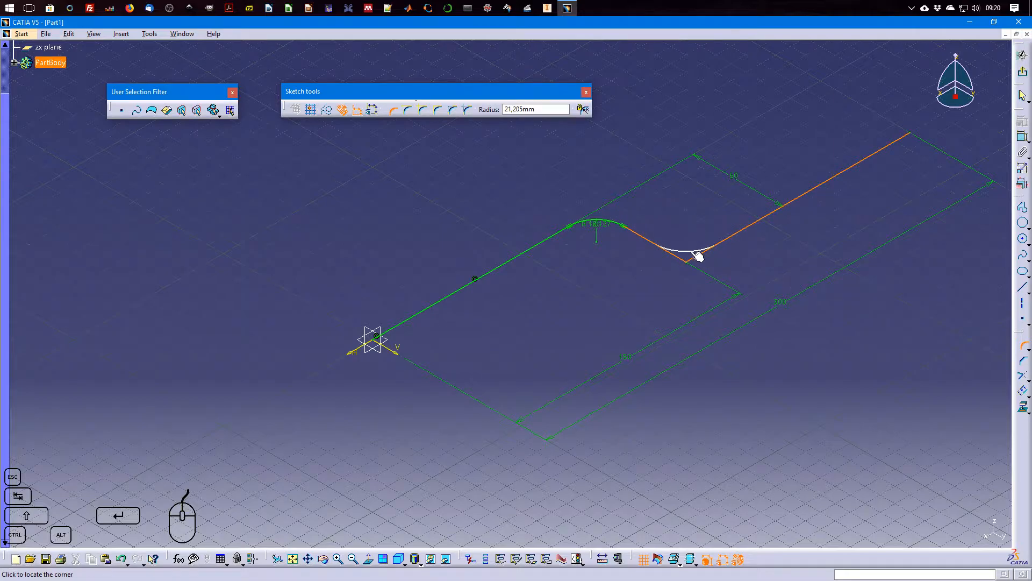
click(691, 254)
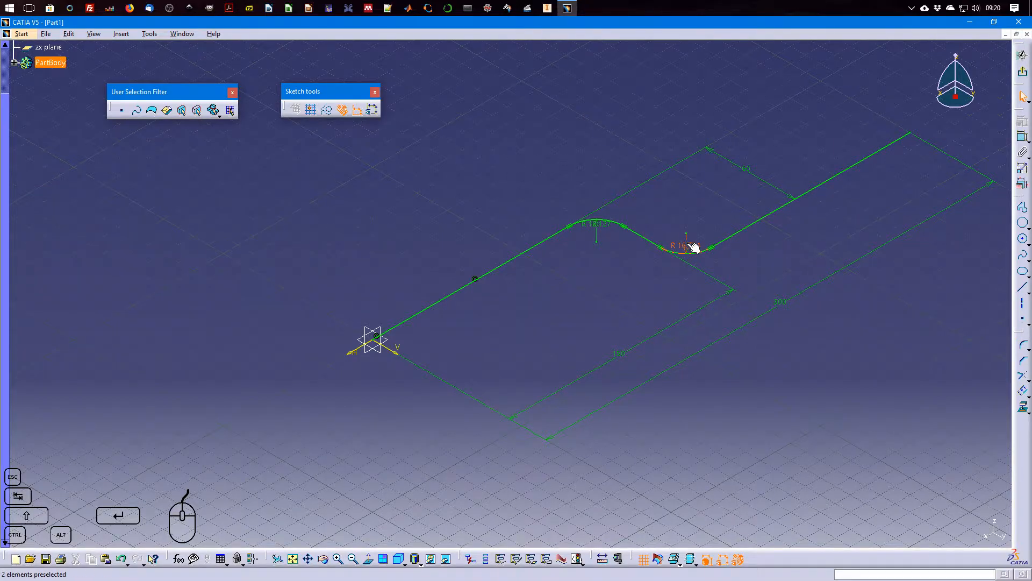
Set the radius of both profile corners to 20 mm
double_click(693, 247)
text(20)
key(Return)
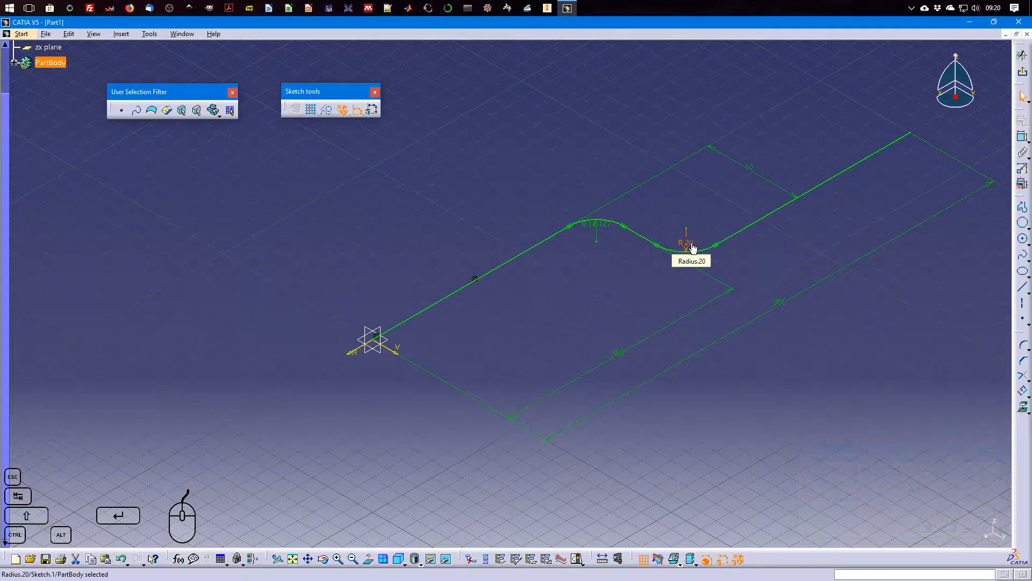
double_click(597, 224)
text(20)
key(Return)
click(698, 201)
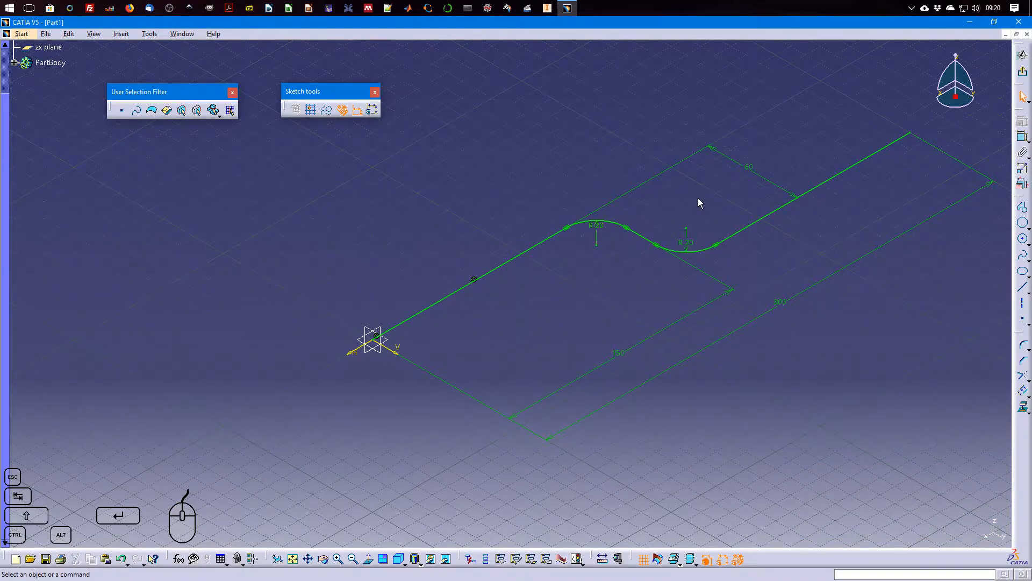
Exit the profile sketch and start a new sketch on the yz plane
click(1023, 71)
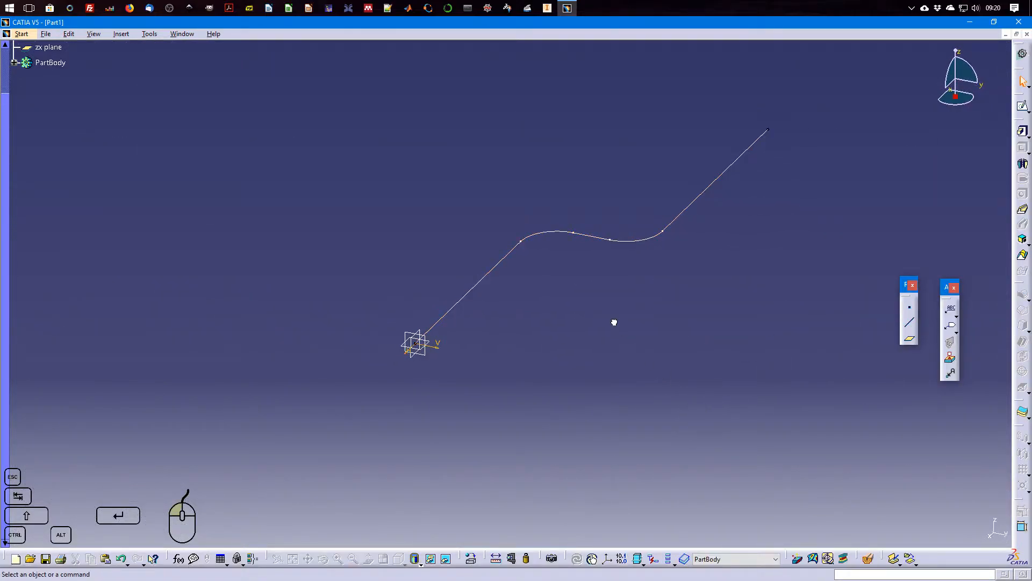
click(1023, 104)
click(415, 342)
middle_drag(466, 412, 590, 377)
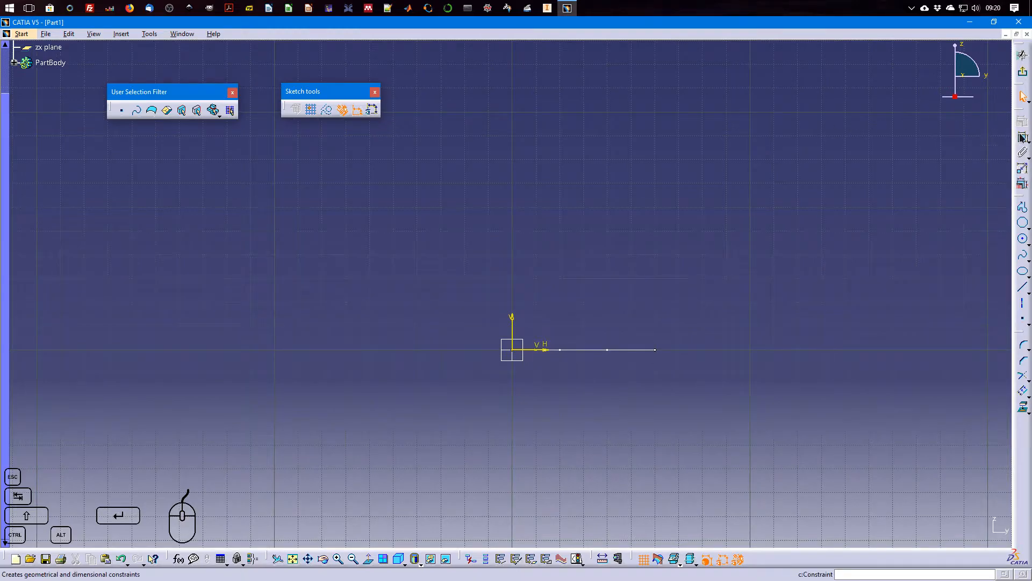
scroll(92, 203, up, 1)
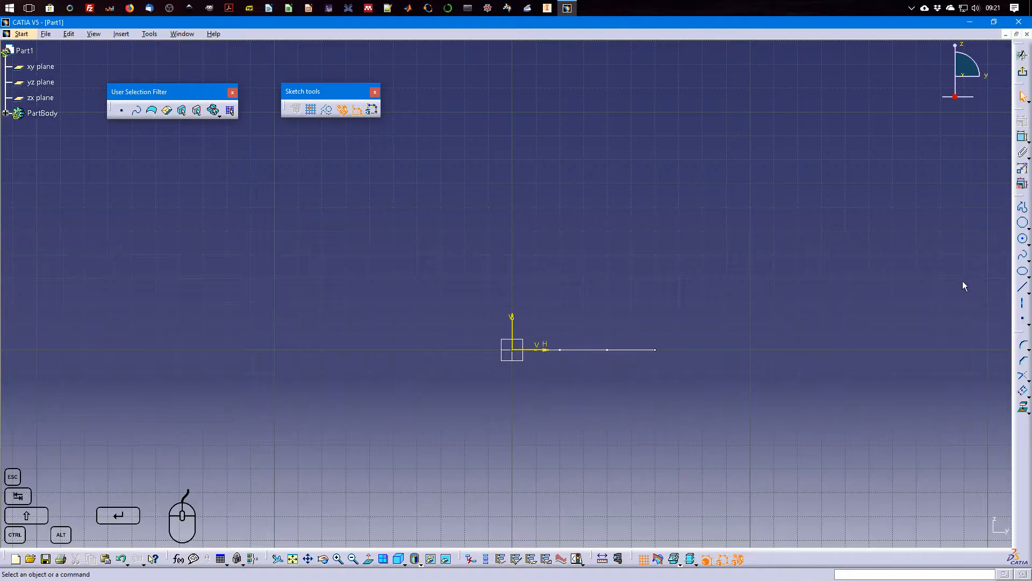
Sketch a circle of about 16.7 mm radius with its center near the origin, and dimension its radius
click(1023, 239)
click(556, 323)
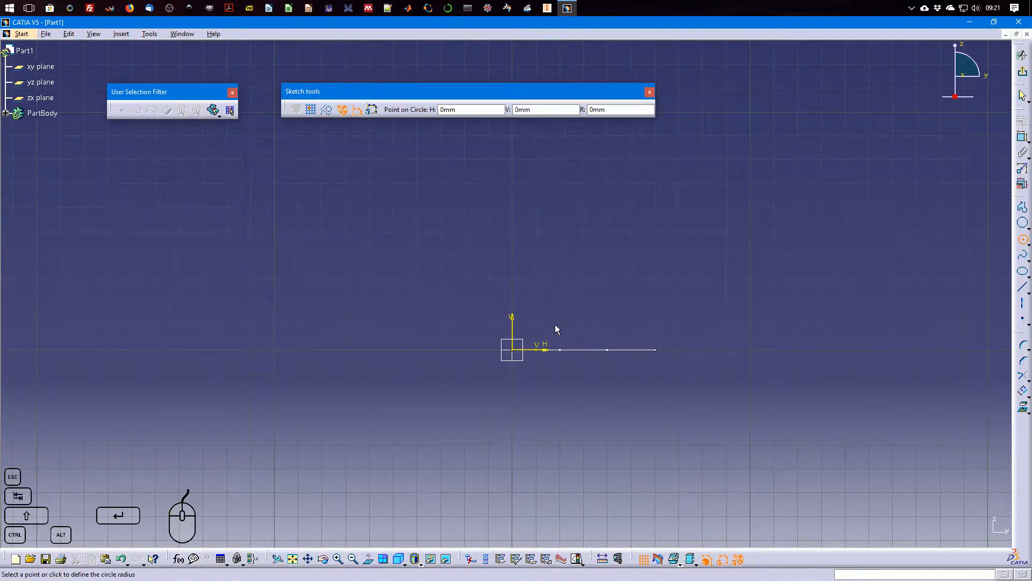
click(584, 296)
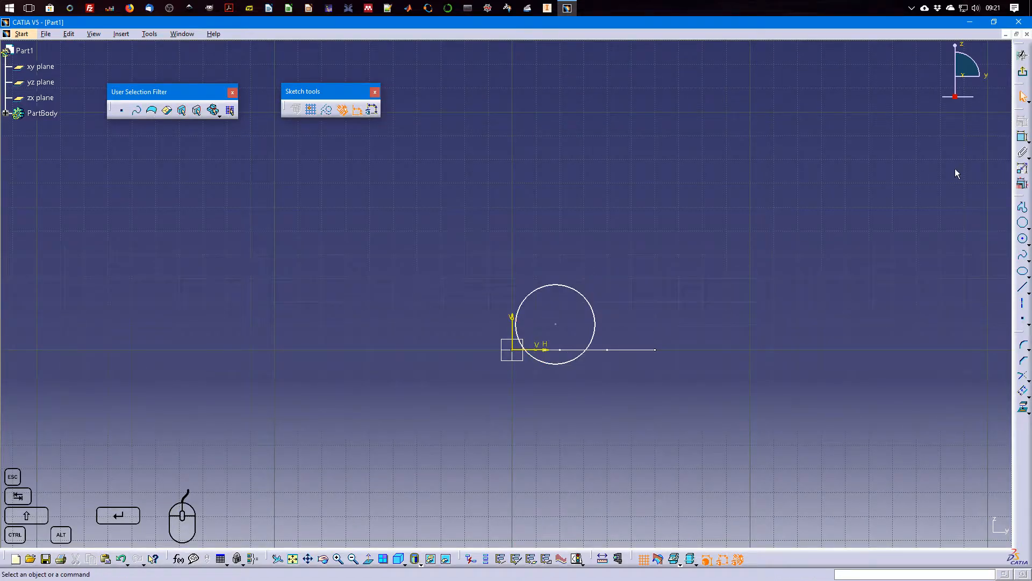
click(1023, 138)
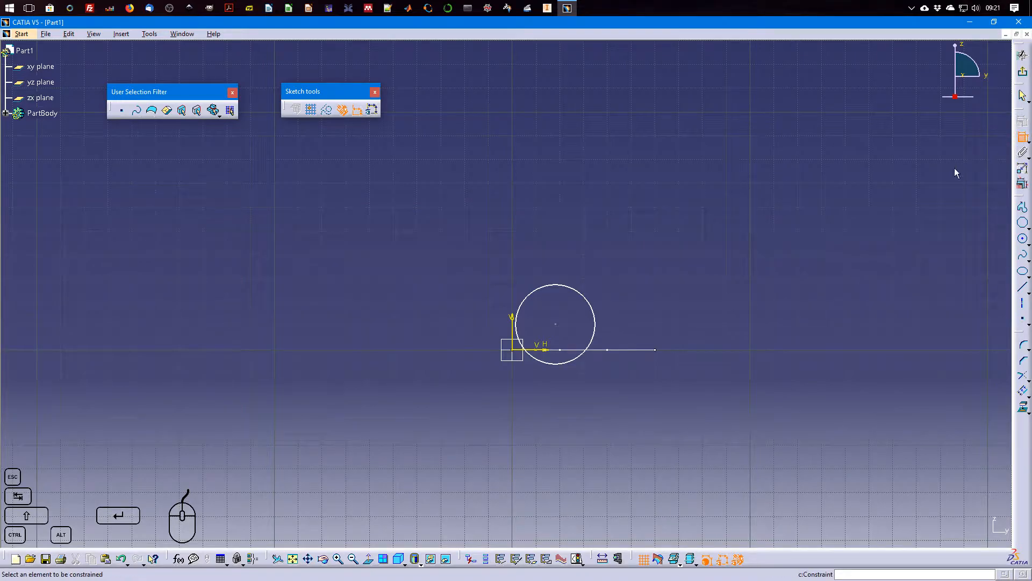
click(591, 302)
click(644, 258)
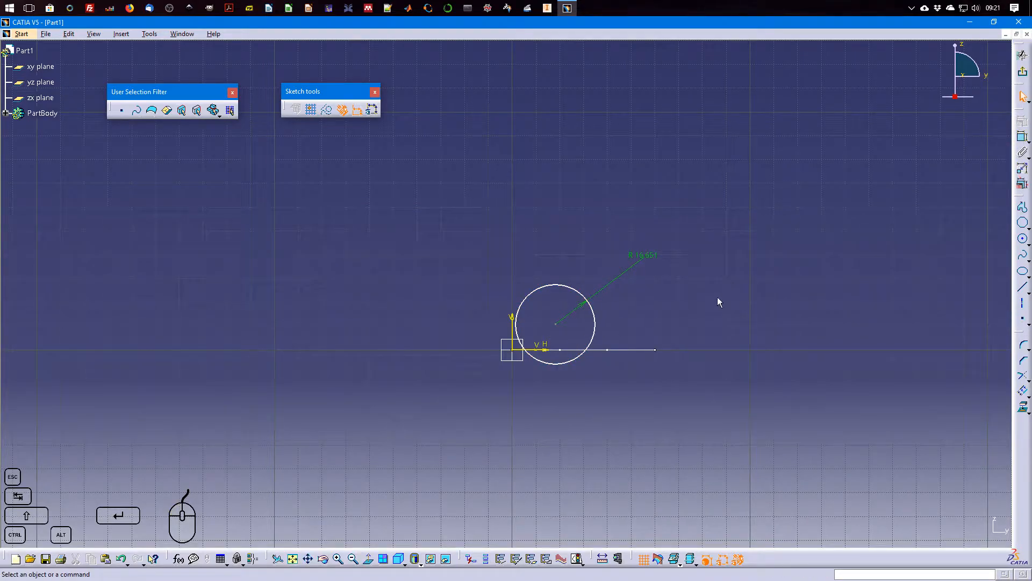
Make the circle's center coincident with the sketch's vertical axis
click(1023, 137)
click(555, 325)
click(511, 358)
right_click(653, 380)
click(684, 427)
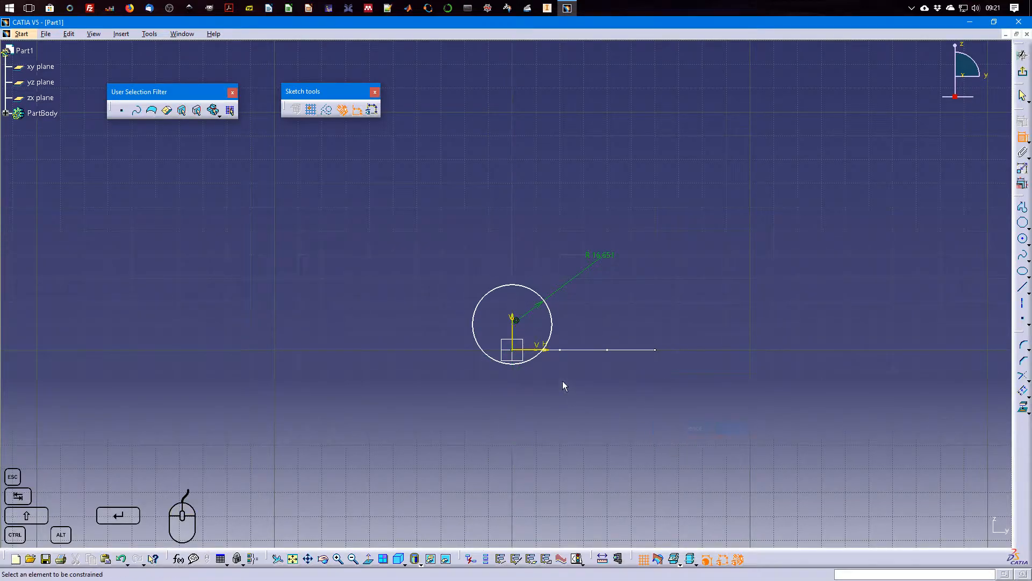
Make the circle's center coincident with the sketch's horizontal axis
click(518, 323)
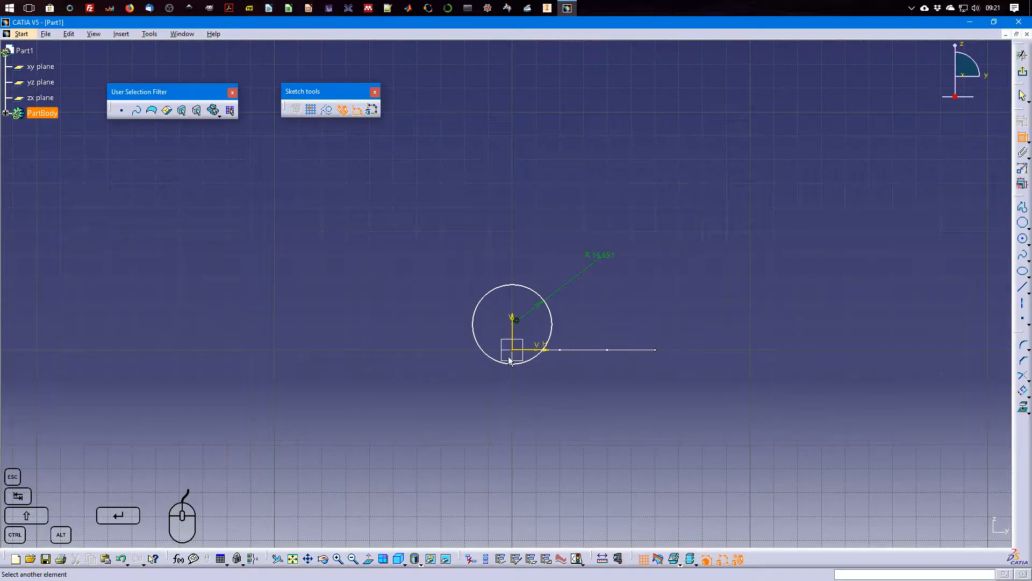
click(512, 349)
right_click(619, 414)
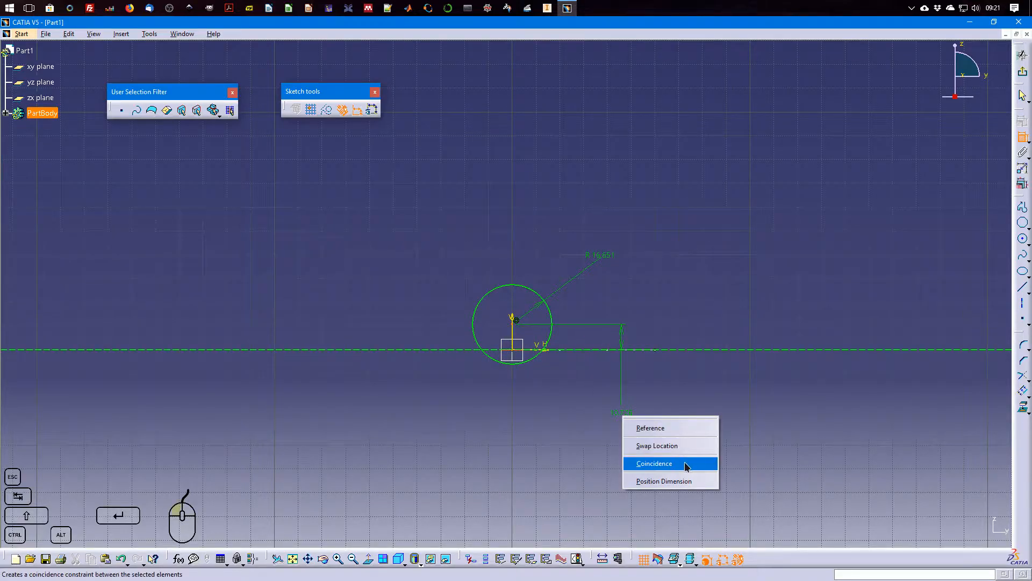
click(684, 463)
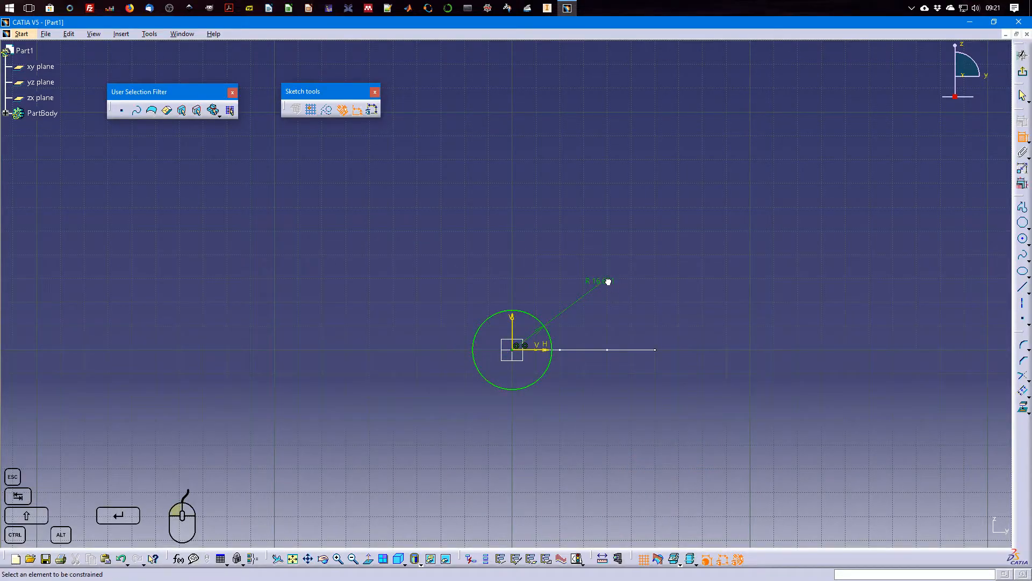
Set the circle's radius to 18 mm
double_click(608, 281)
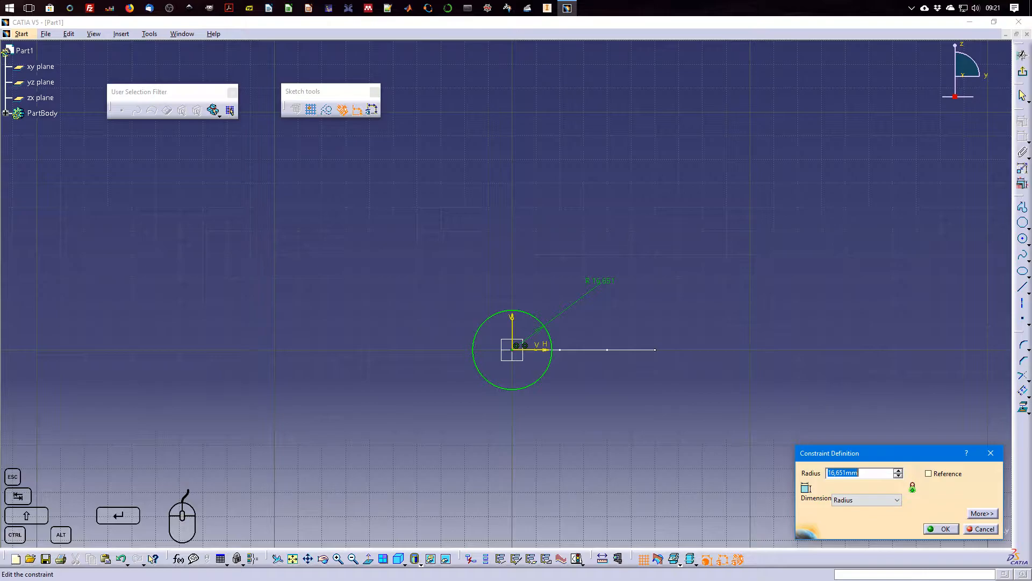
text(18)
key(Return)
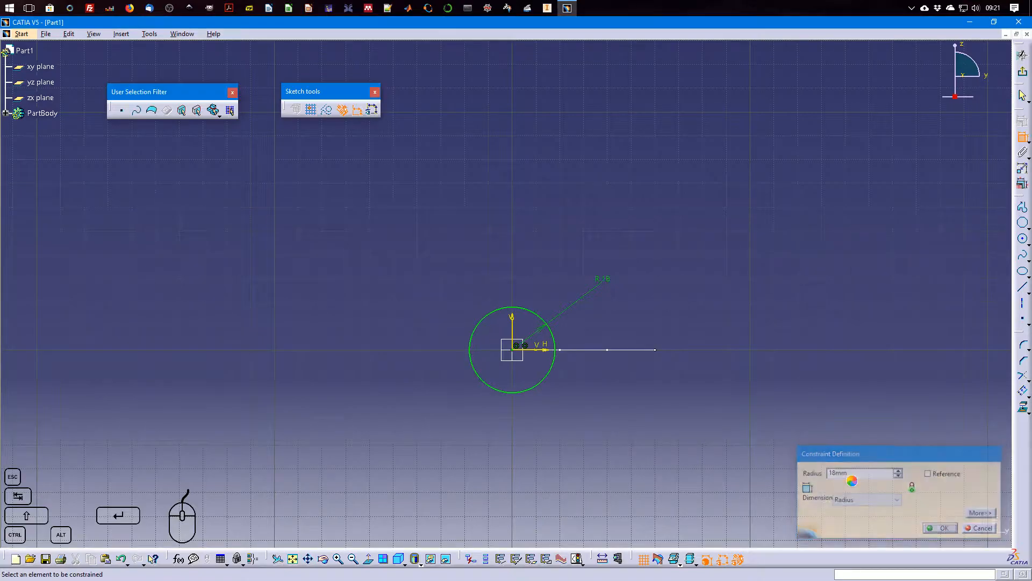
double_click(607, 286)
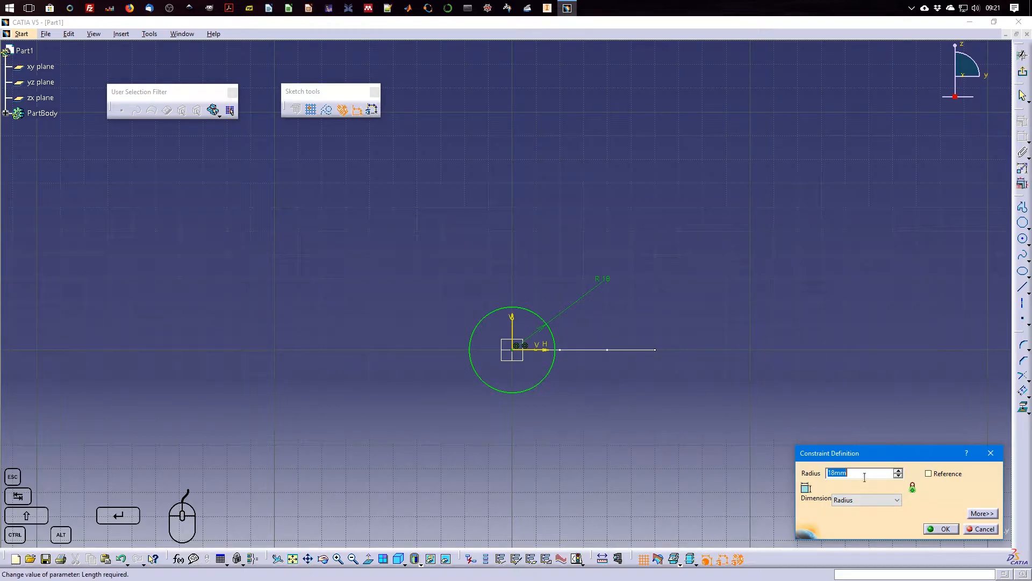
click(941, 529)
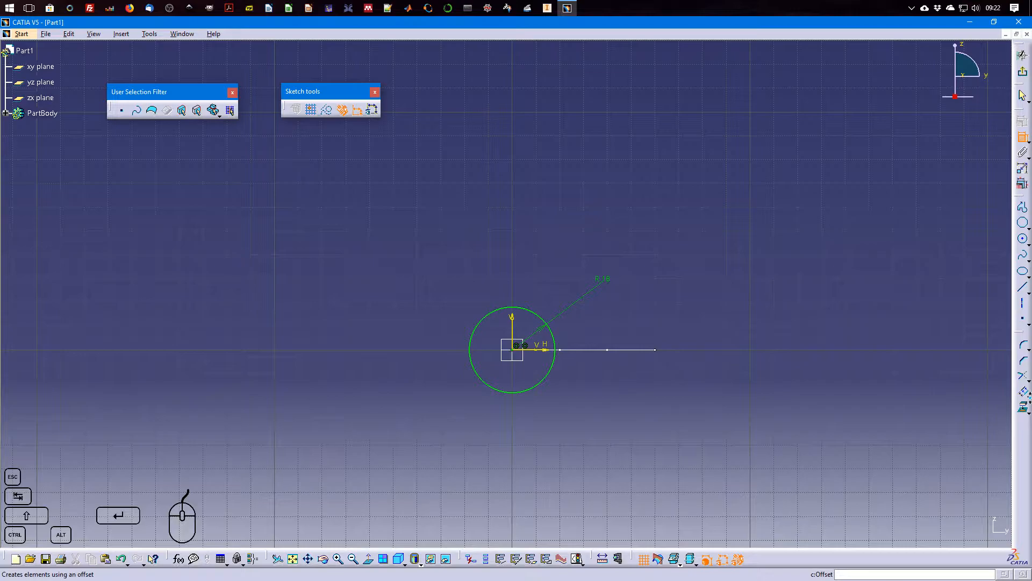
Offset the circle inward by about 4.5 mm to make a concentric inner circle
click(1027, 409)
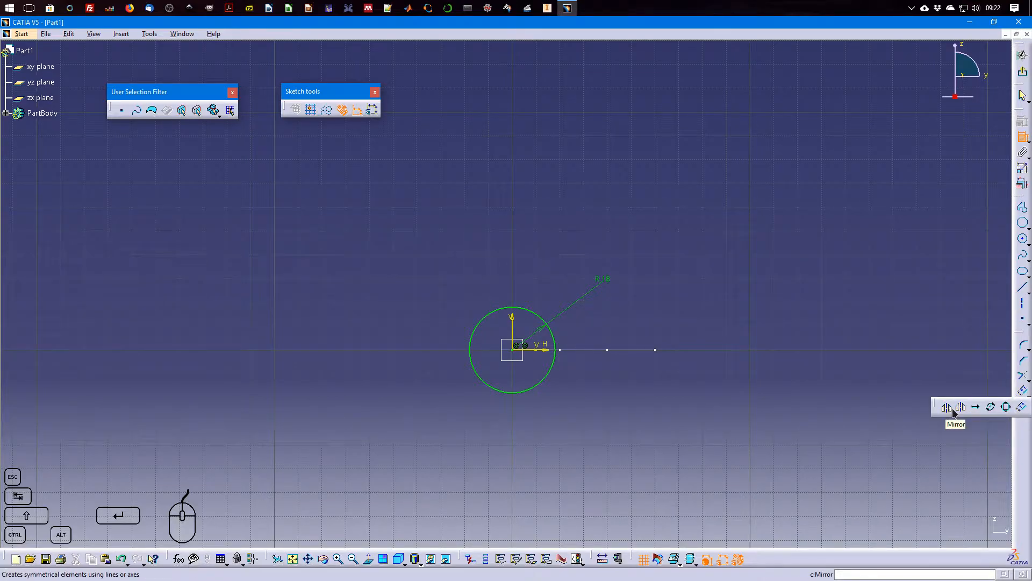
click(1021, 408)
click(555, 363)
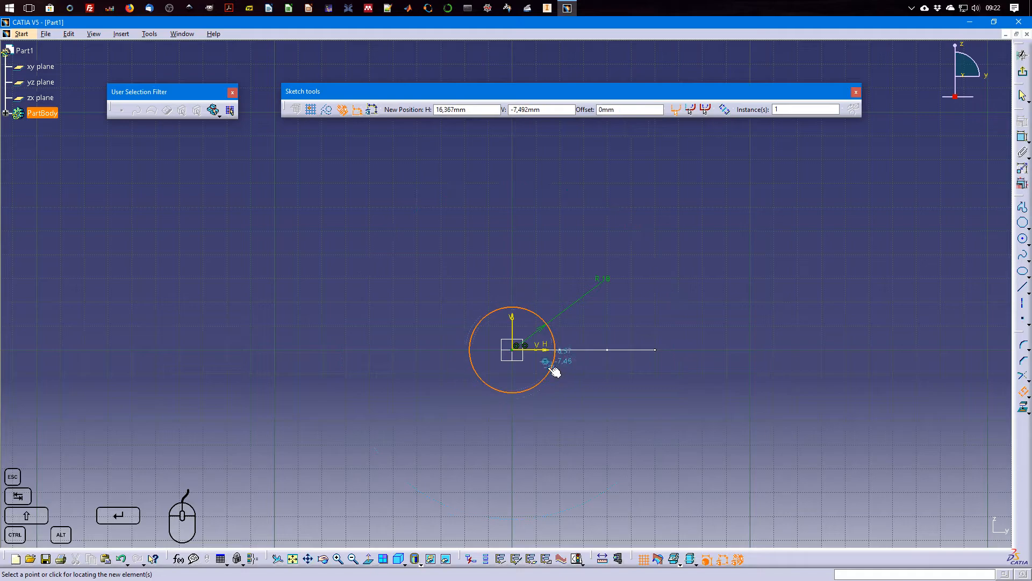
click(538, 367)
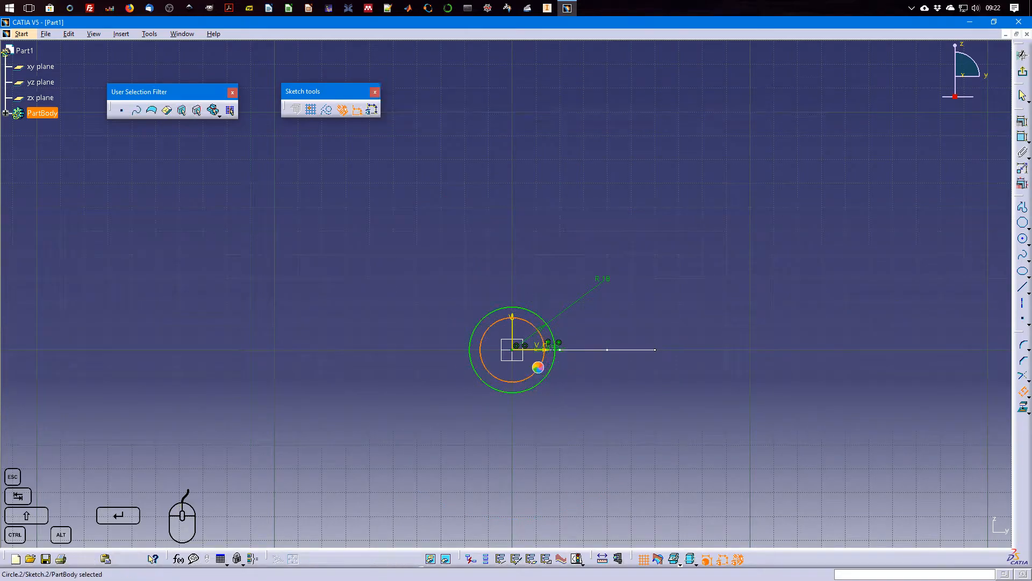
Move the offset dimension clear of the circles, set it to 2 mm, and exit the sketch
drag(550, 348, 723, 323)
click(724, 324)
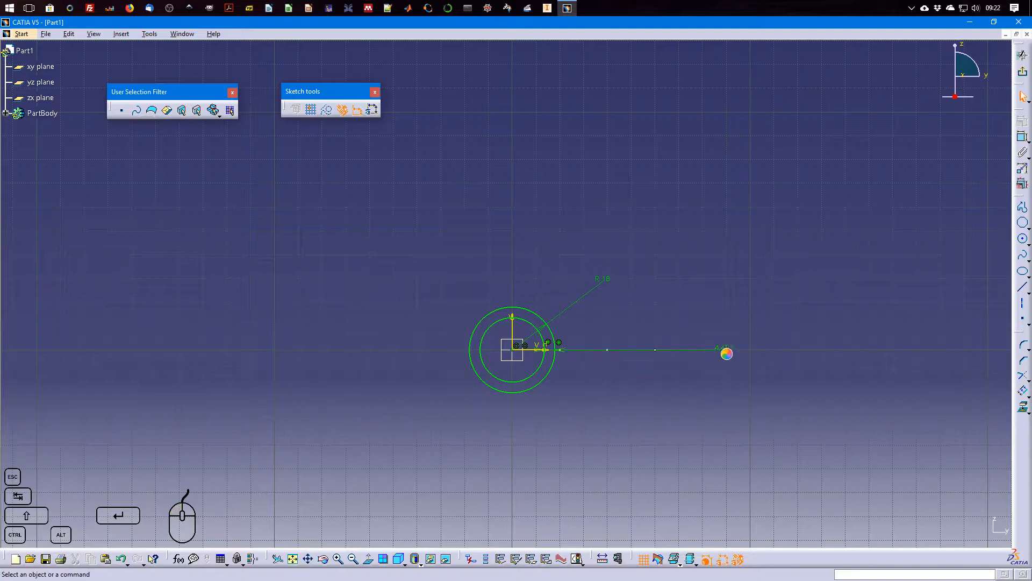
double_click(727, 349)
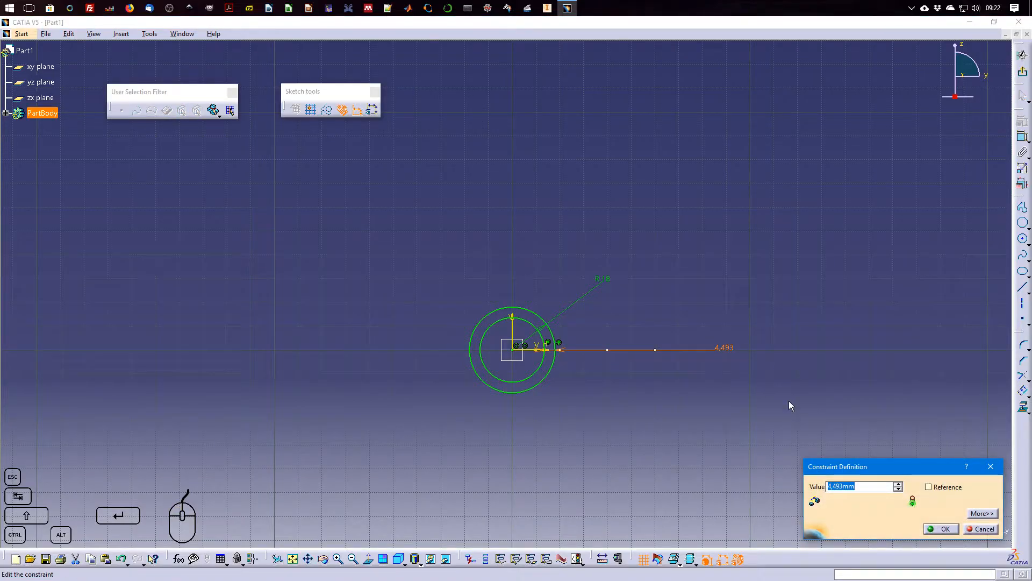
text(2)
key(Return)
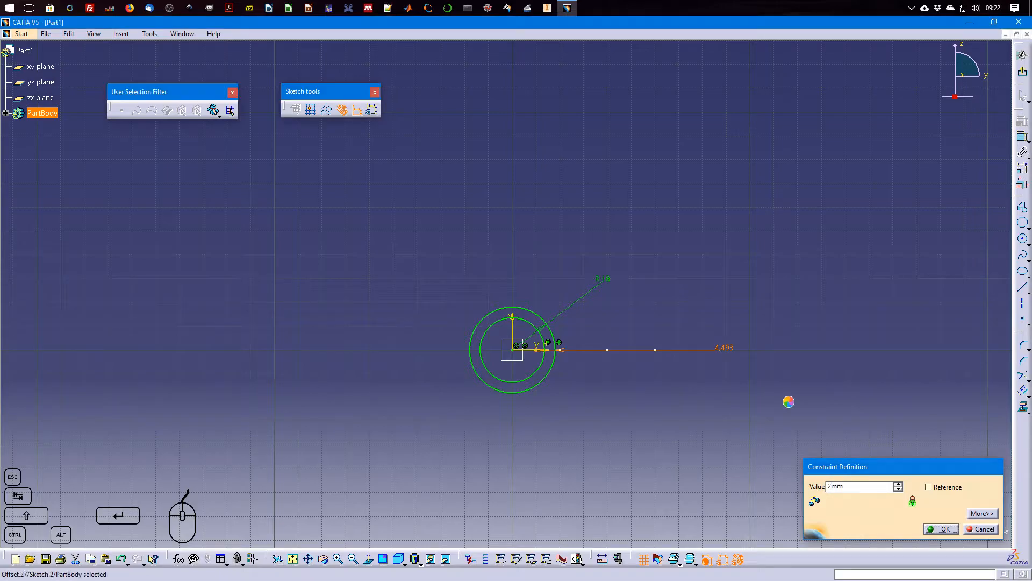
click(811, 274)
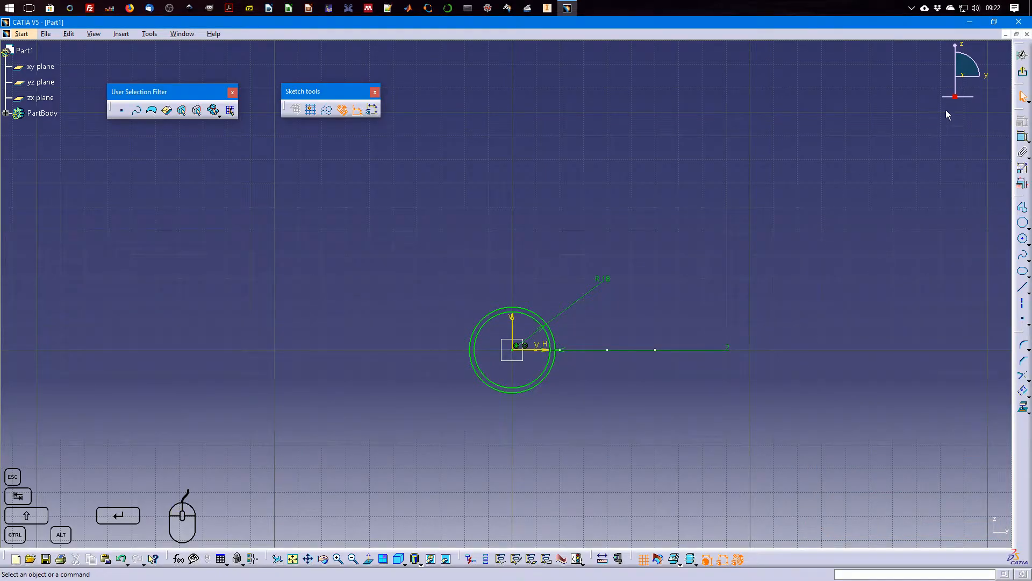
click(1022, 75)
mouse_move(763, 198)
middle_down()
mouse_move(848, 185)
mouse_move(798, 198)
mouse_move(795, 231)
middle_up()
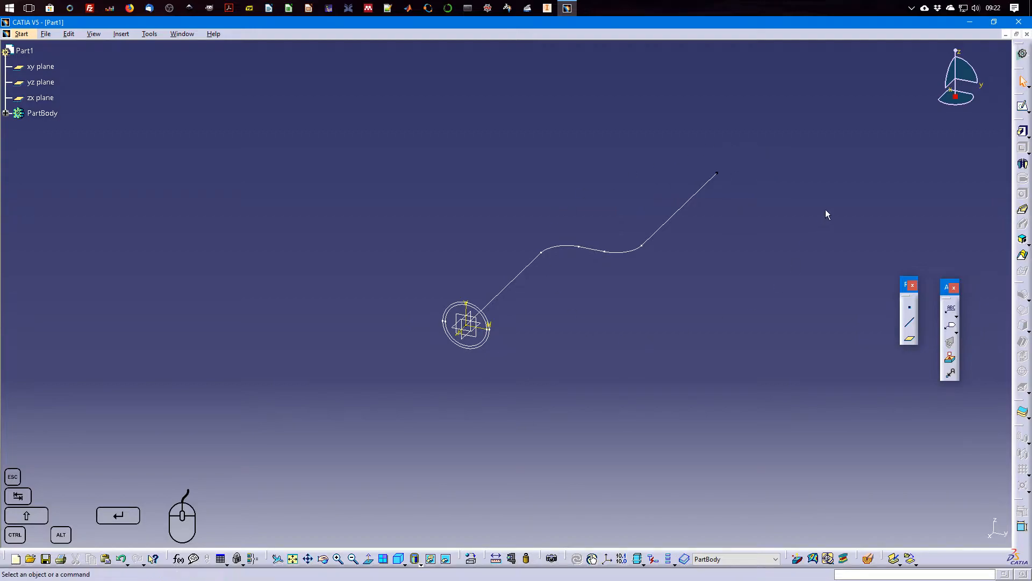
Create a Rib from the two-circle profile sketch along the rounded Z-shaped center curve, then show the whole tube in isometric view
click(1023, 211)
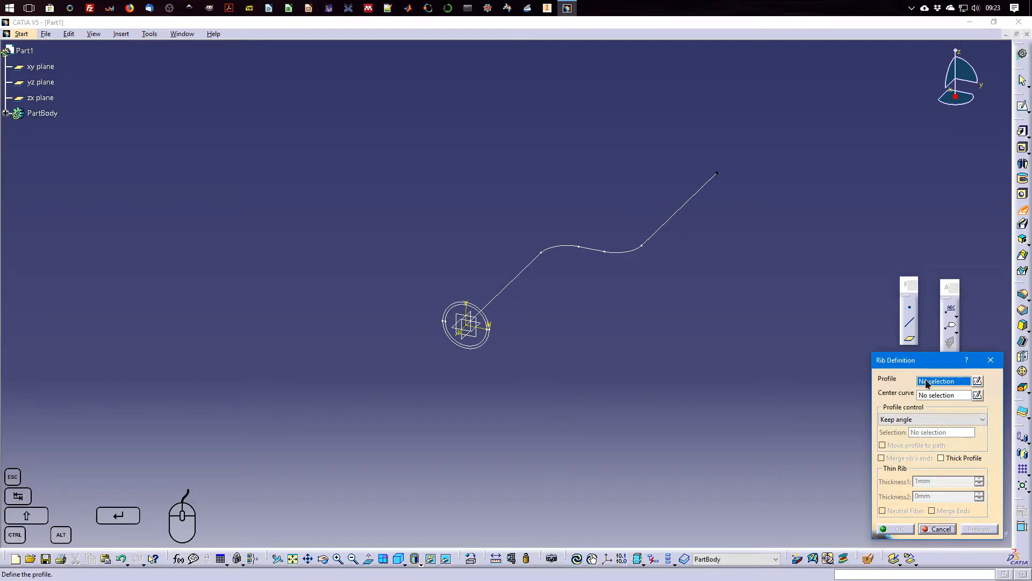
click(486, 347)
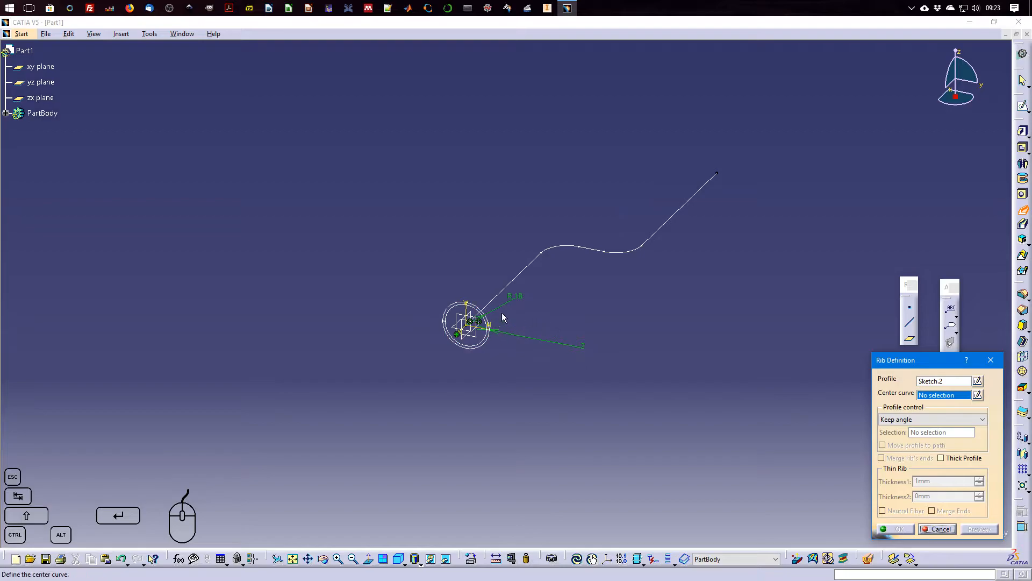
click(527, 275)
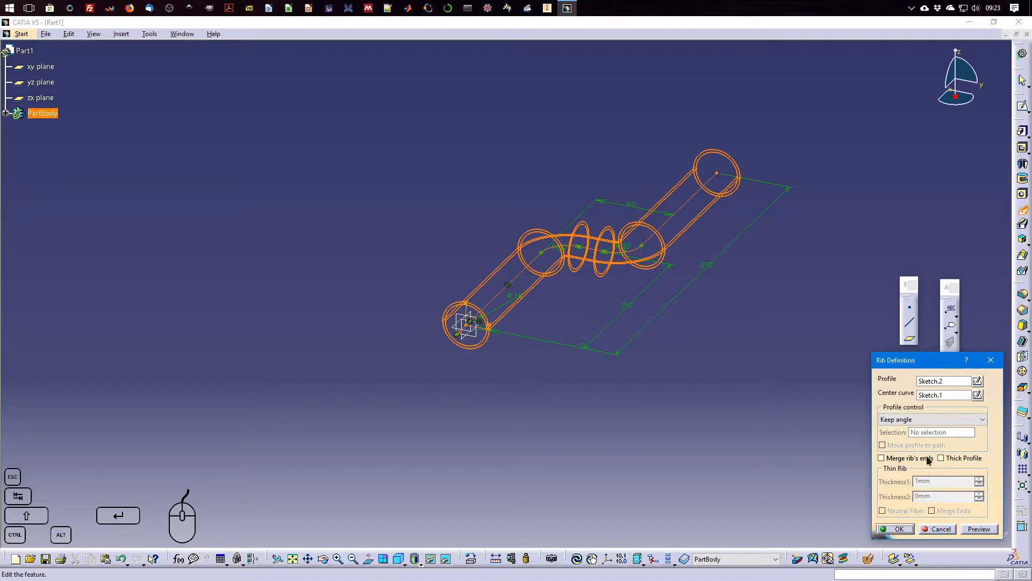
click(979, 529)
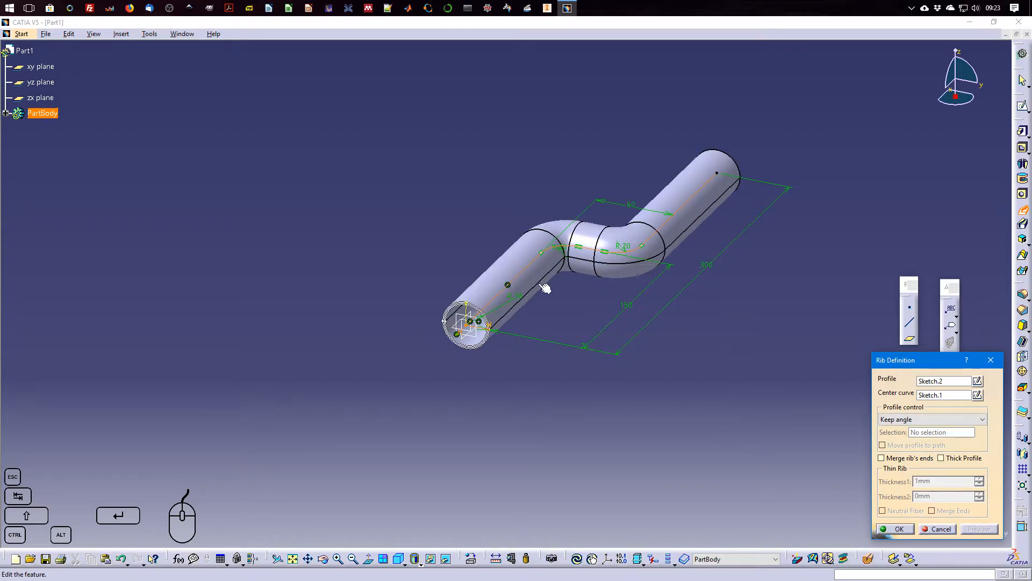
click(896, 529)
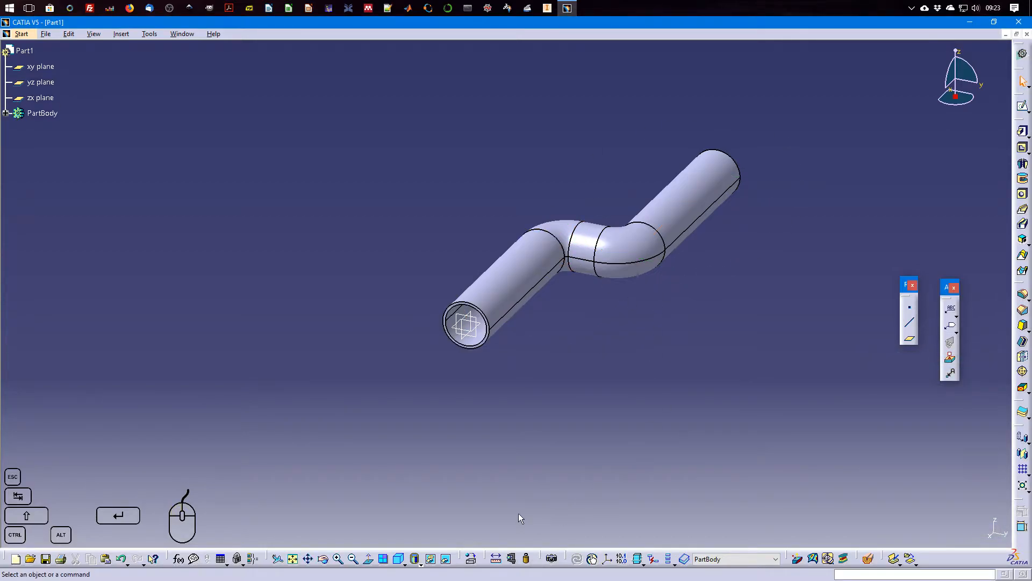
click(399, 559)
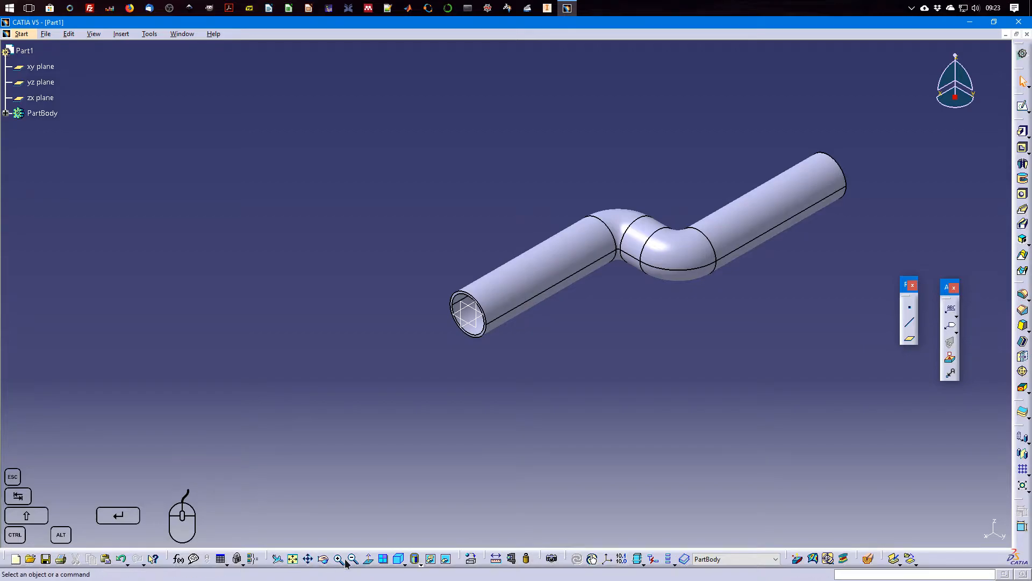
click(292, 559)
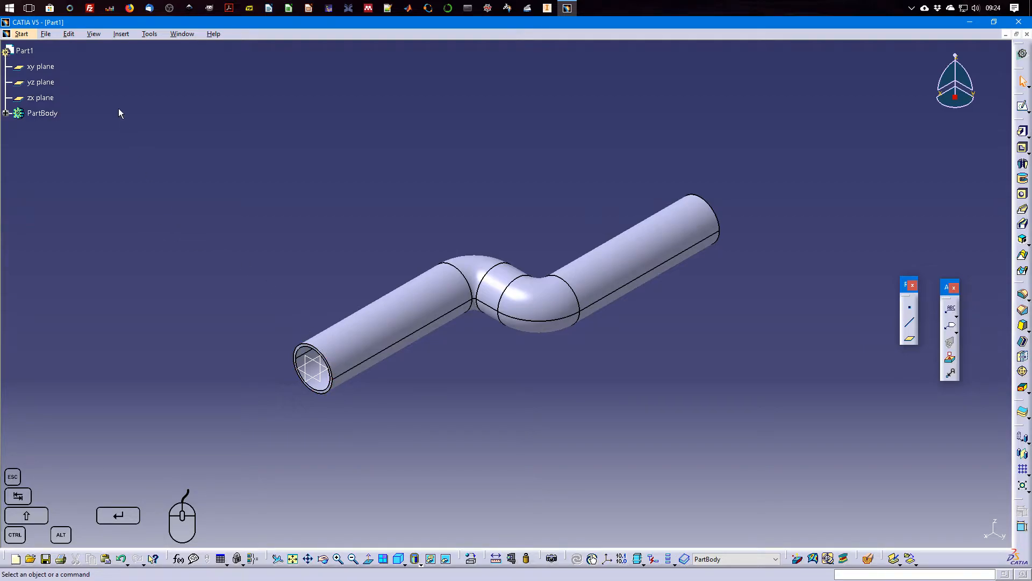
Create a new Part document with the default name Part2 and hybrid design enabled
click(46, 38)
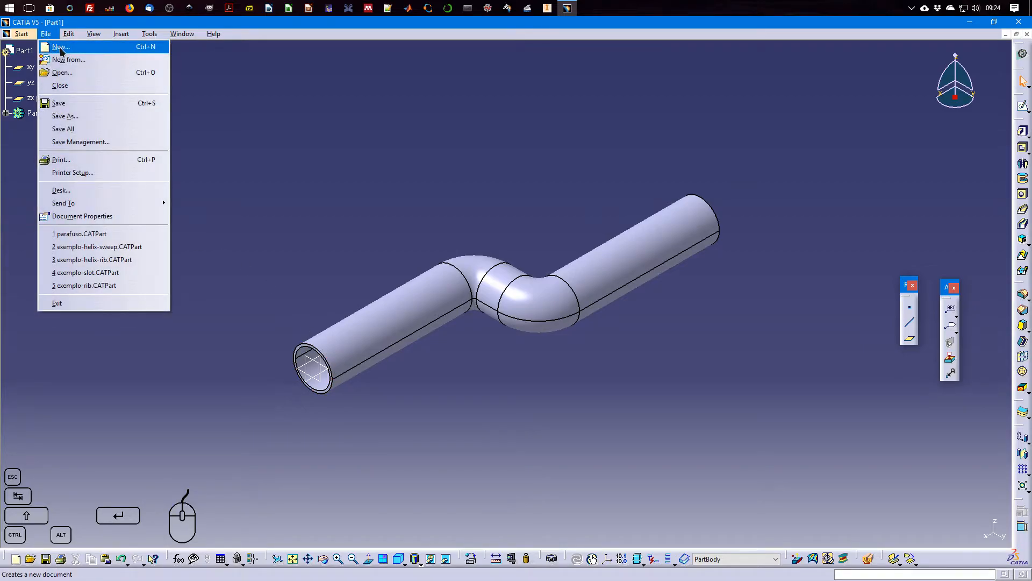
click(60, 47)
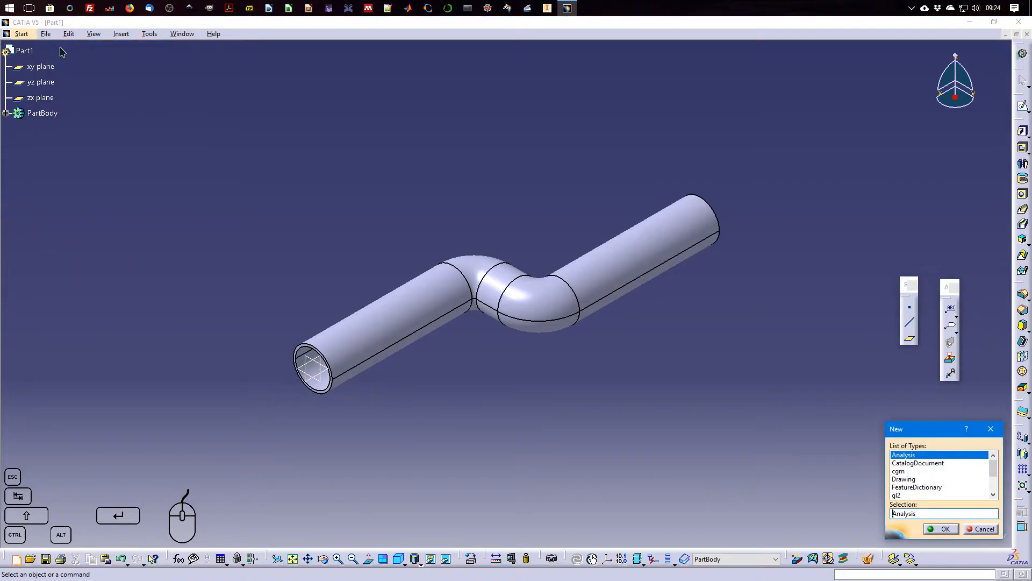
text(Part)
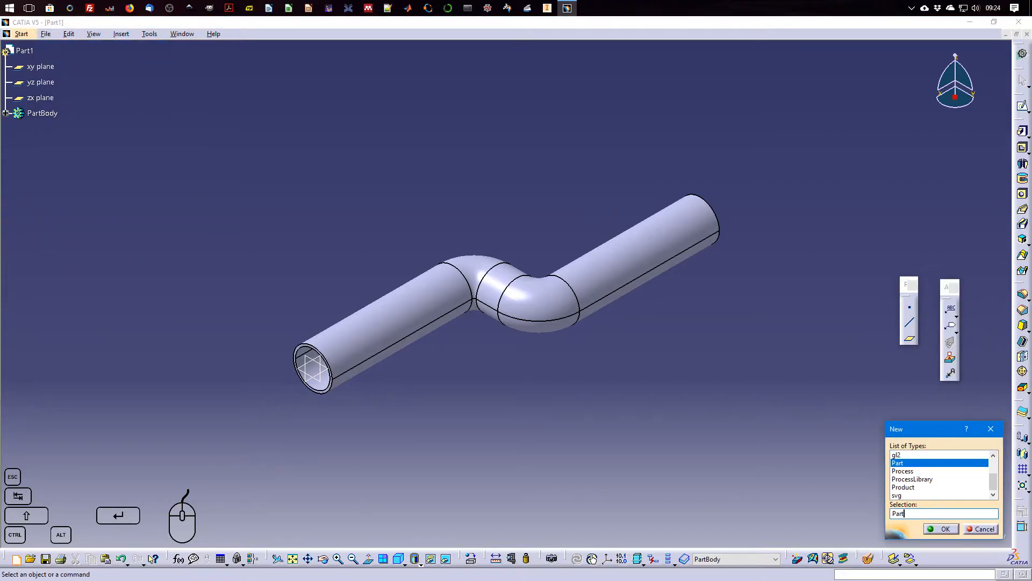
key(Return)
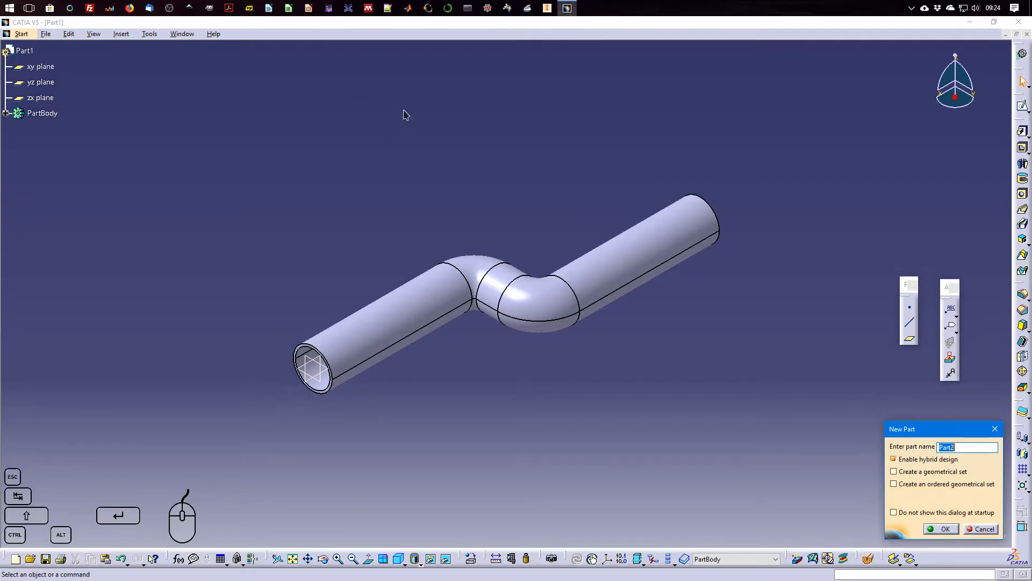
click(948, 532)
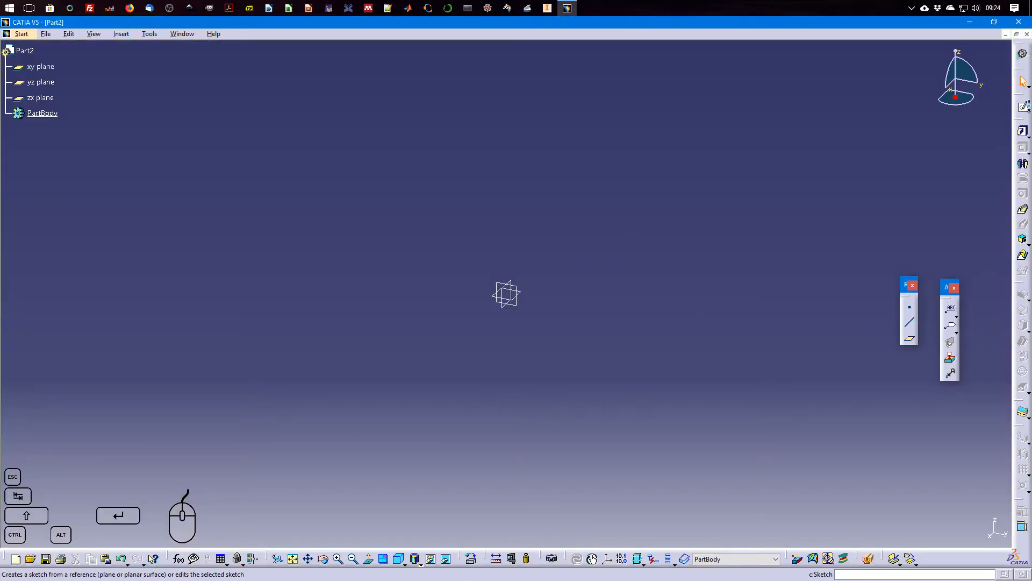
Sketch a rectangle of about 99 by 67 mm on the xy plane, with one corner at the origin
click(1025, 108)
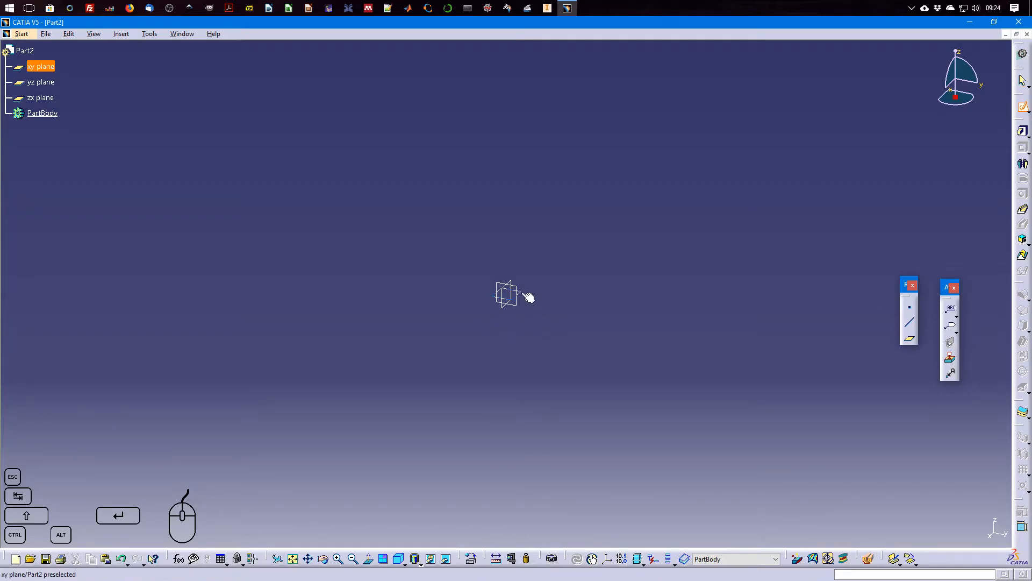
click(511, 293)
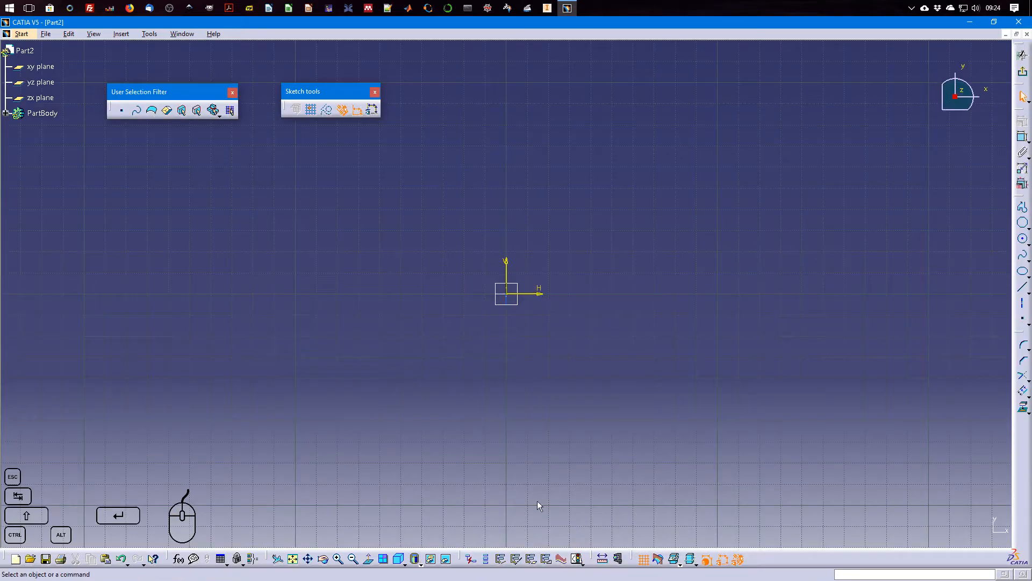
click(400, 561)
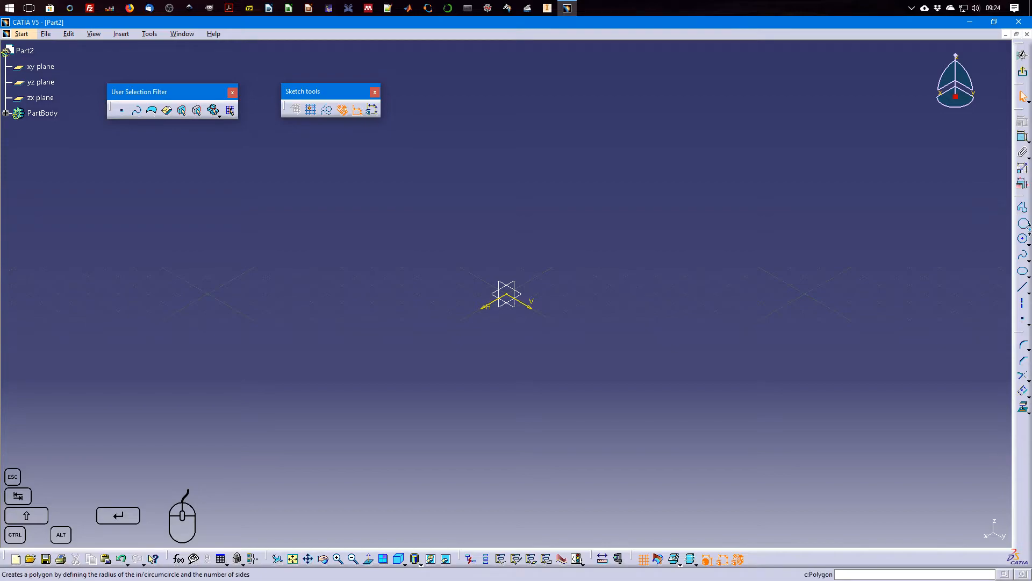
click(1028, 226)
click(901, 238)
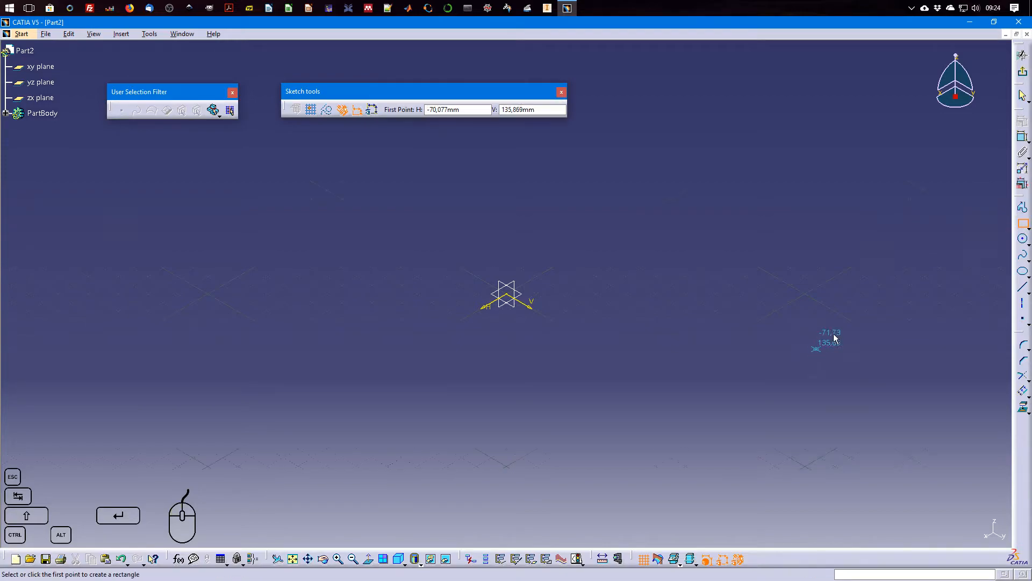
click(508, 296)
click(459, 435)
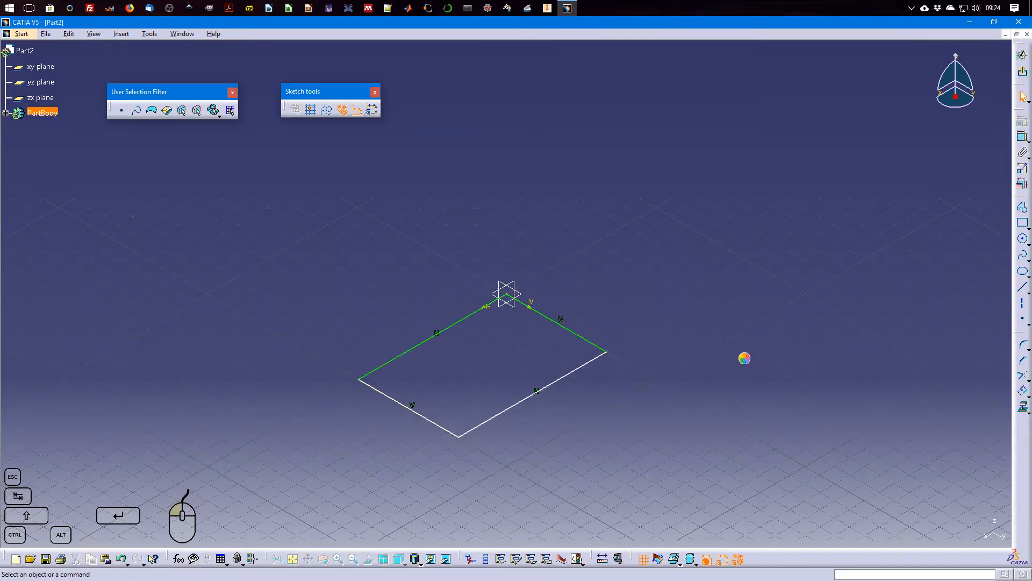
Dimension the rectangle's side that lies along the sketch's V axis
click(1023, 137)
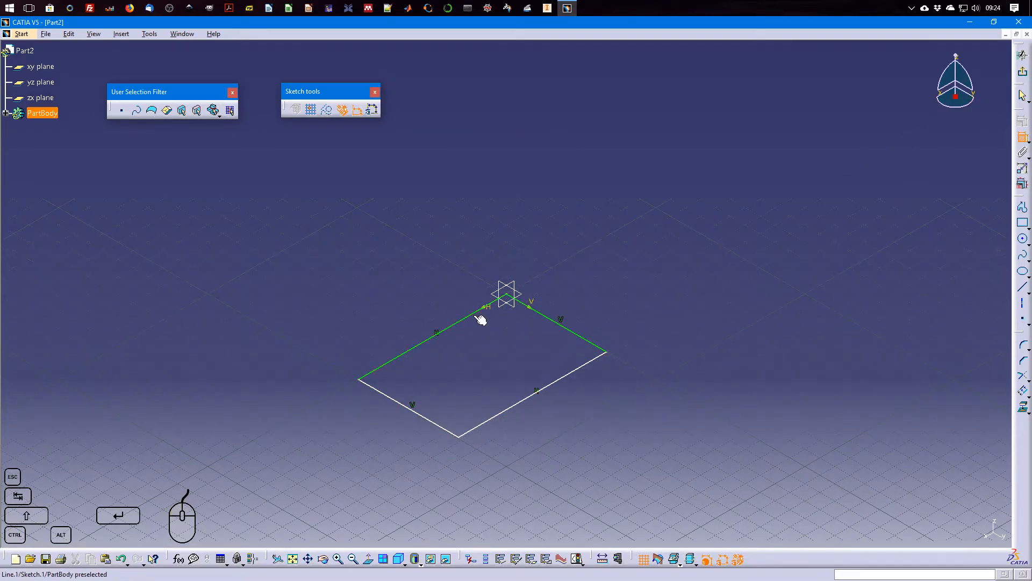
click(552, 318)
click(618, 288)
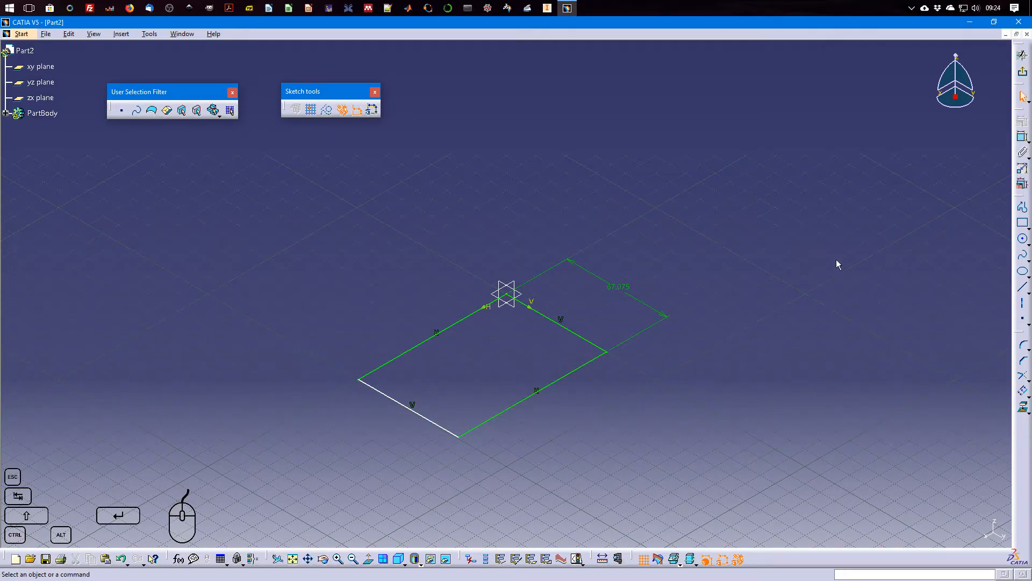
Dimension the rectangle's side parallel to the H axis and set its length to 100 mm
click(1016, 138)
click(577, 378)
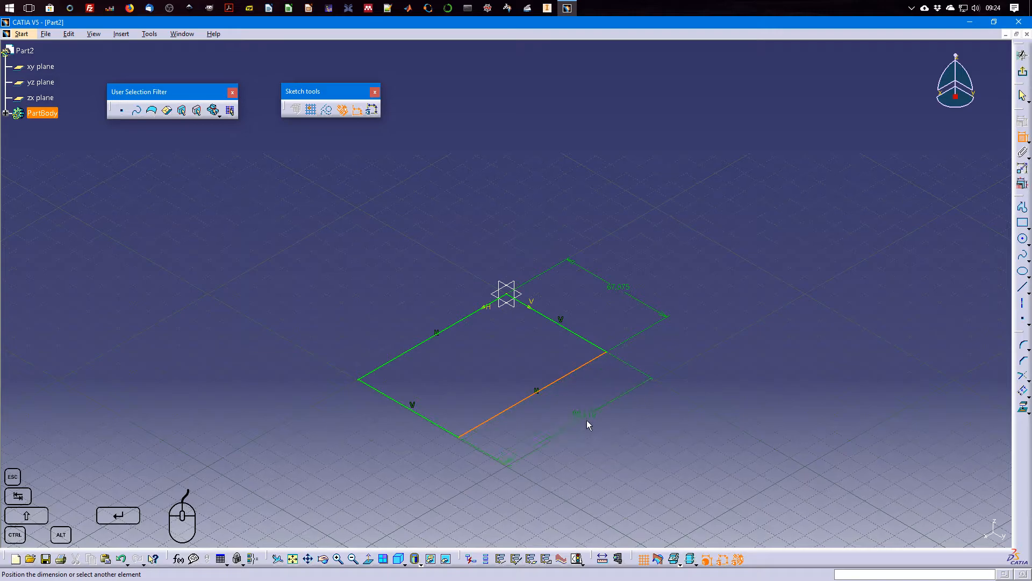
double_click(594, 422)
text(100)
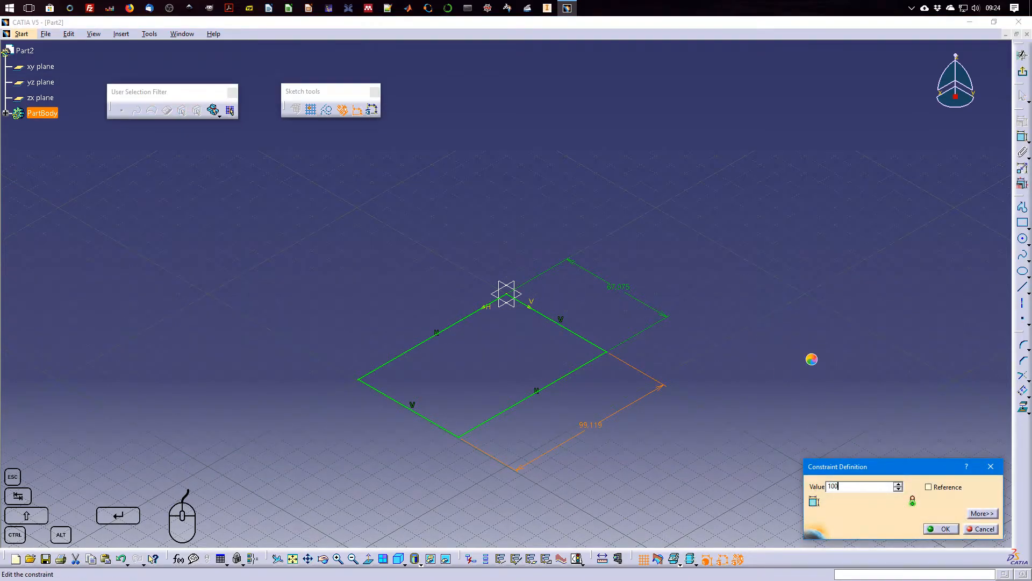
key(Return)
Set the length of the rectangle's side along the V axis to 100 mm and exit the sketch
double_click(613, 286)
text(100)
key(Return)
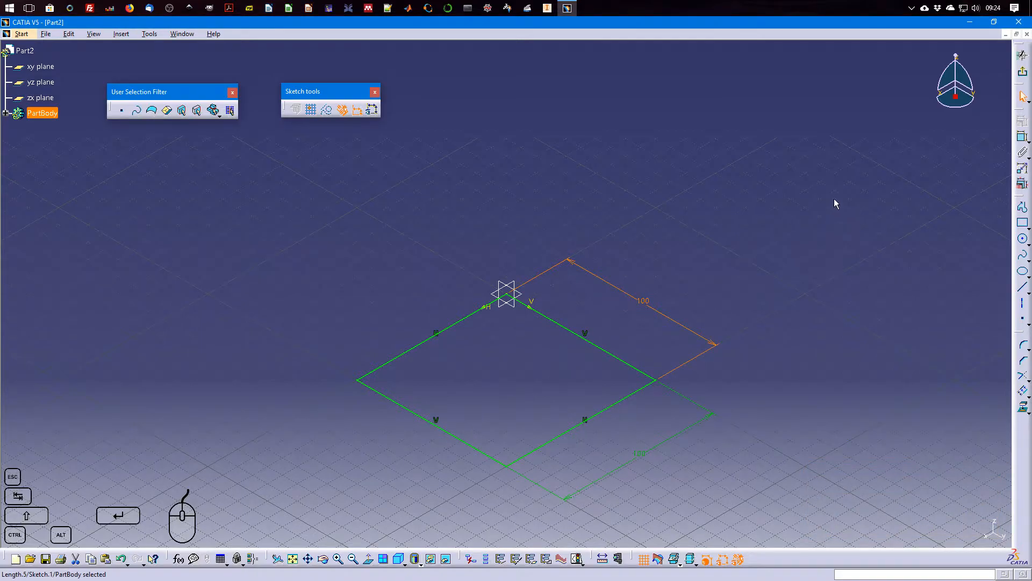
click(1022, 55)
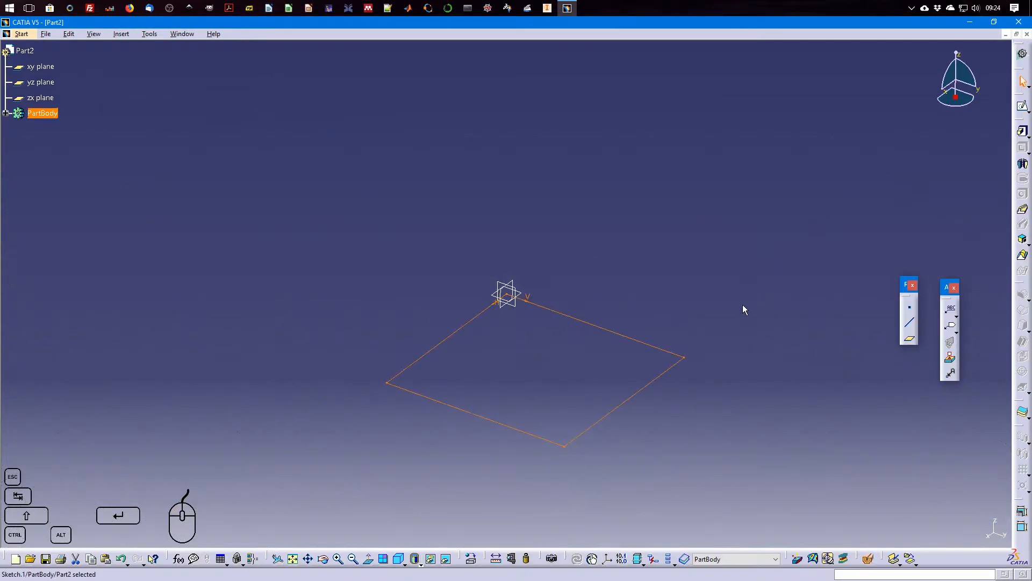
Pad the square sketch upward by 20 mm
click(1021, 135)
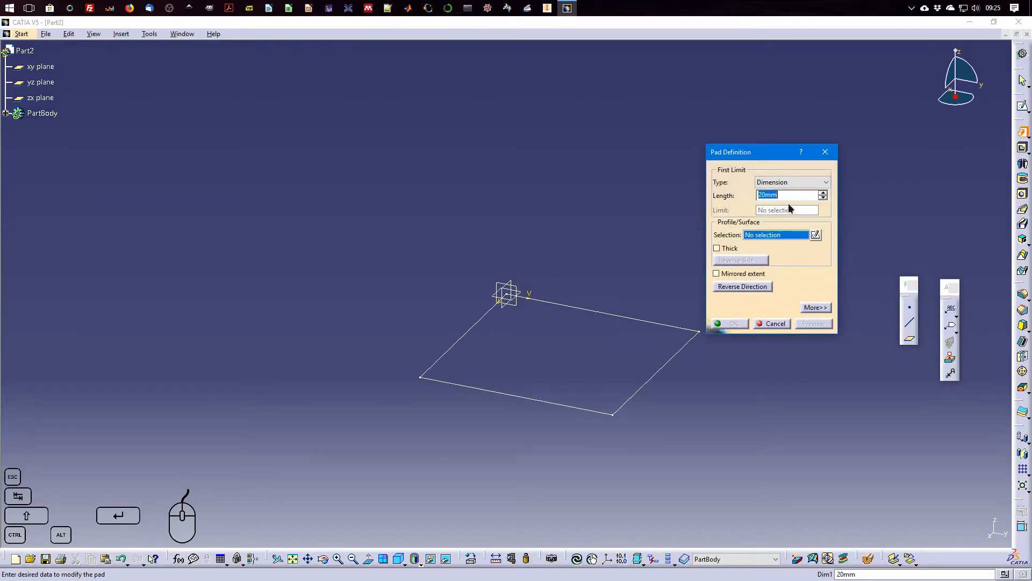
click(639, 320)
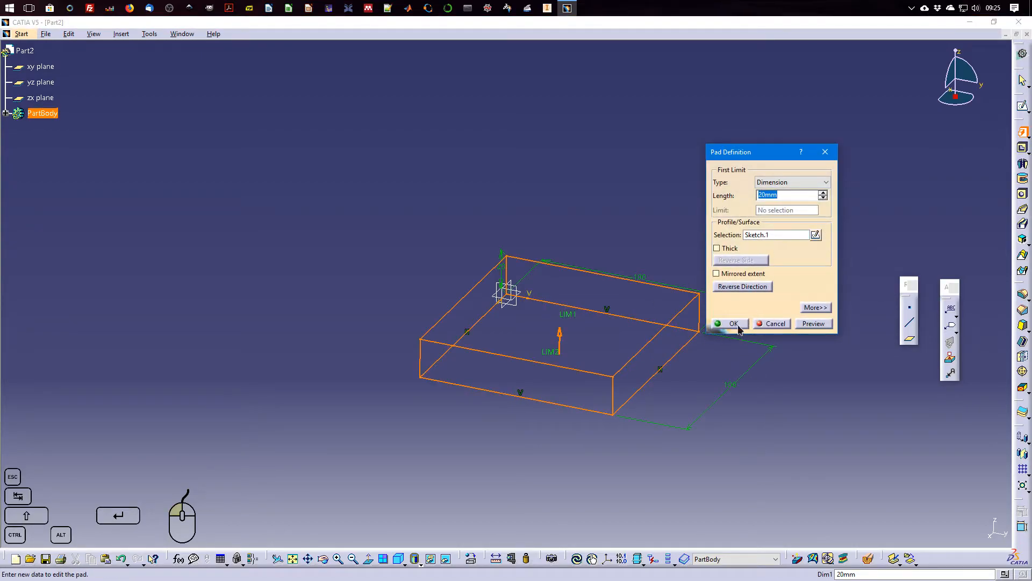
click(737, 325)
click(741, 326)
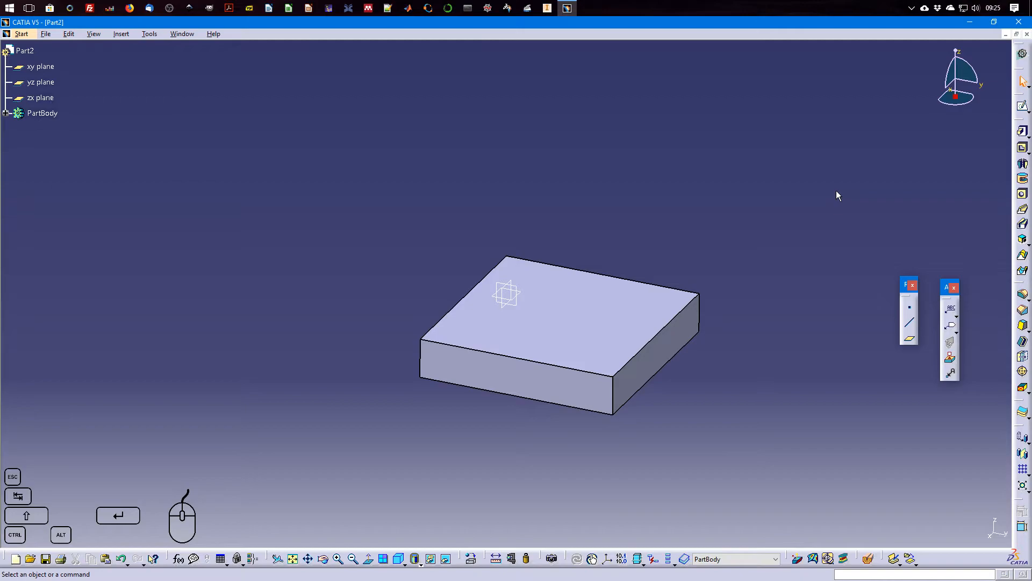
drag(307, 194, 760, 459)
click(752, 425)
drag(376, 417, 805, 217)
click(779, 364)
Start a sketch on the block's side face opposite the origin and draw a small circle just above the face's top edge
click(1021, 105)
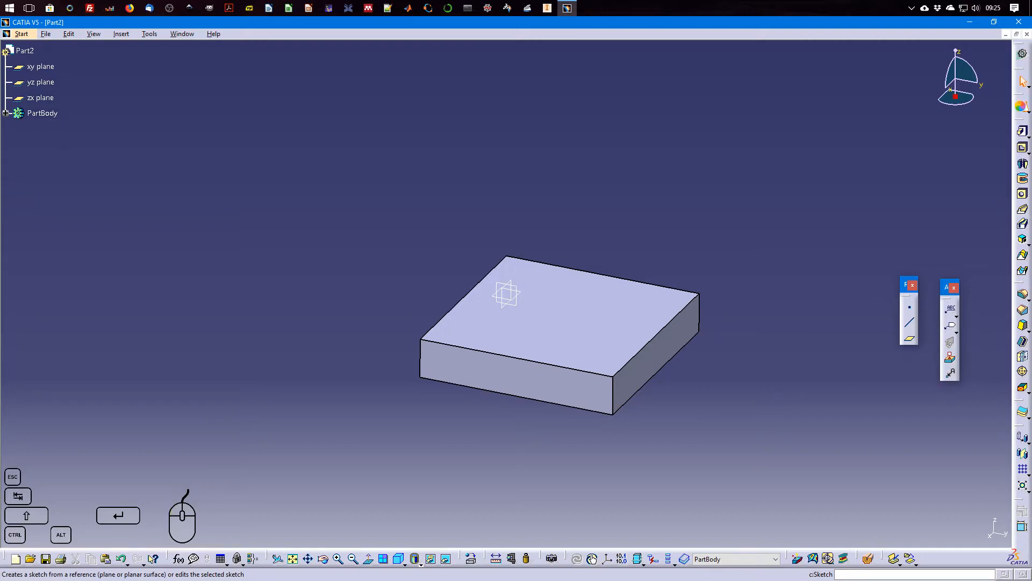
click(672, 344)
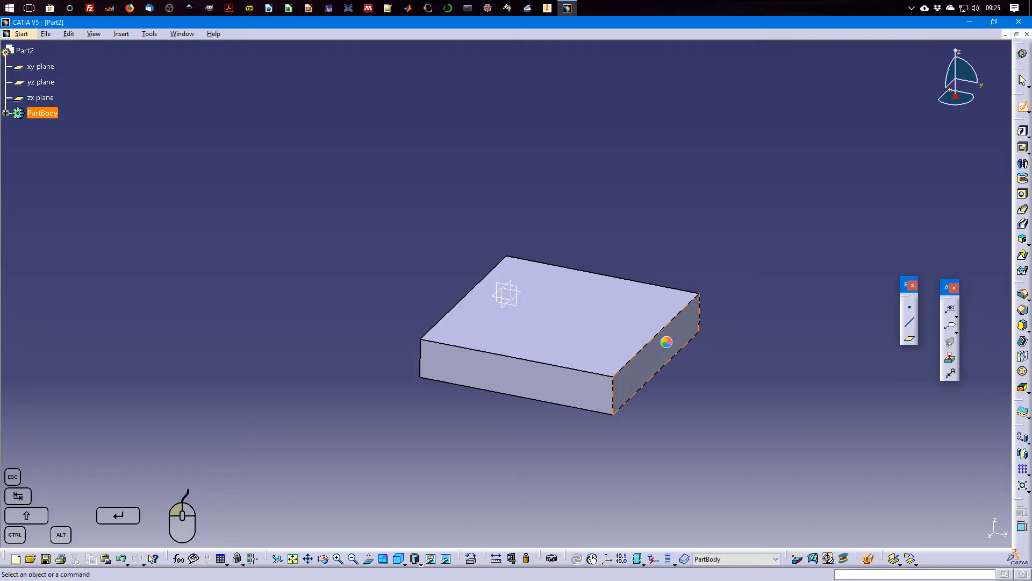
click(293, 560)
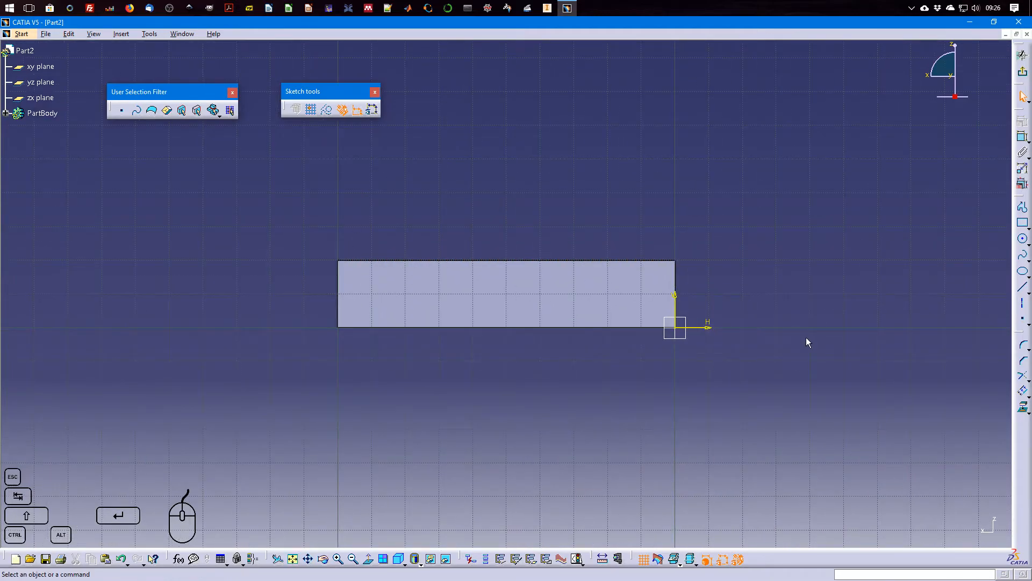
click(1023, 238)
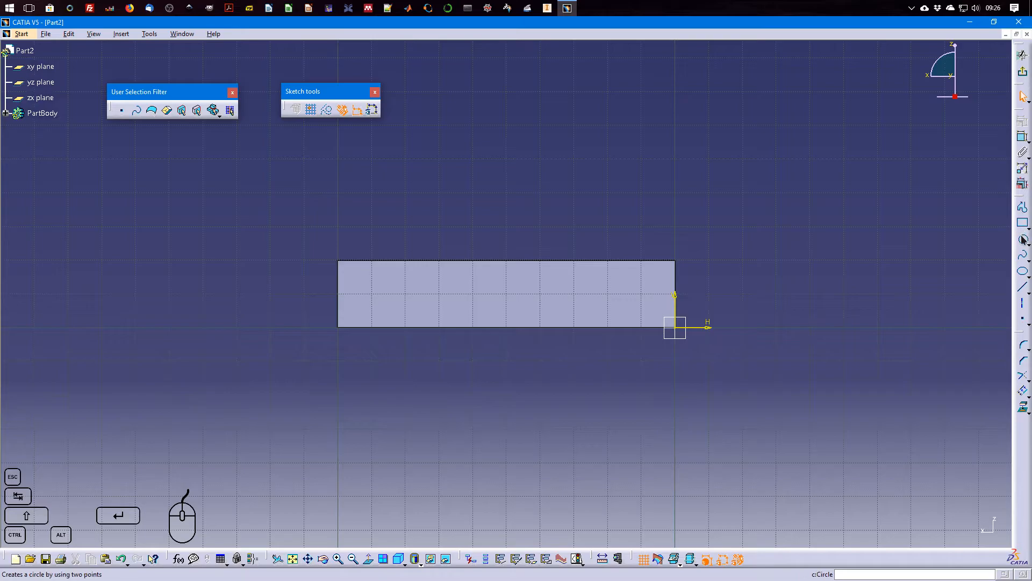
click(429, 228)
click(453, 214)
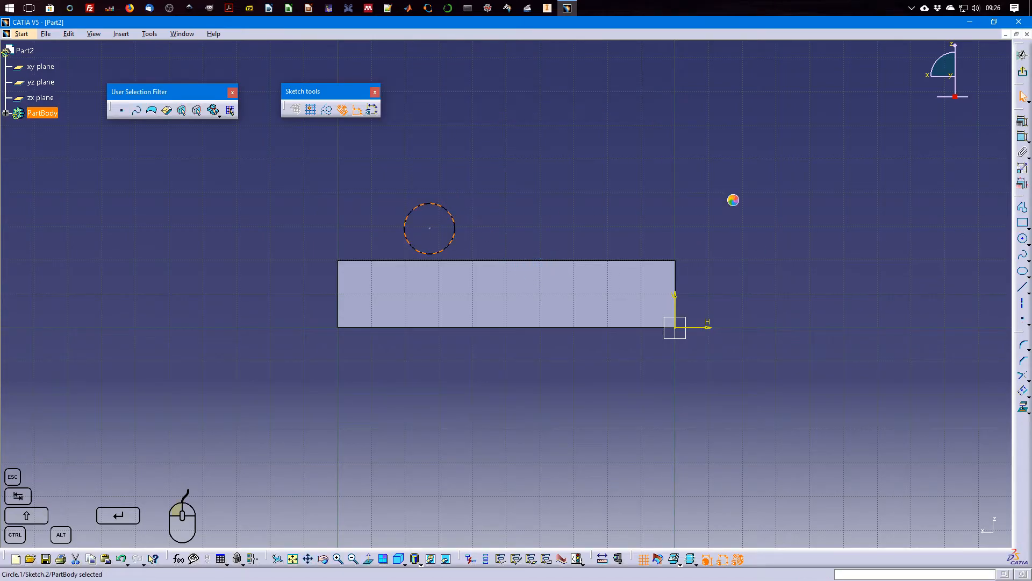
Make the circle's center coincident with the top edge of the block's side face
click(1023, 137)
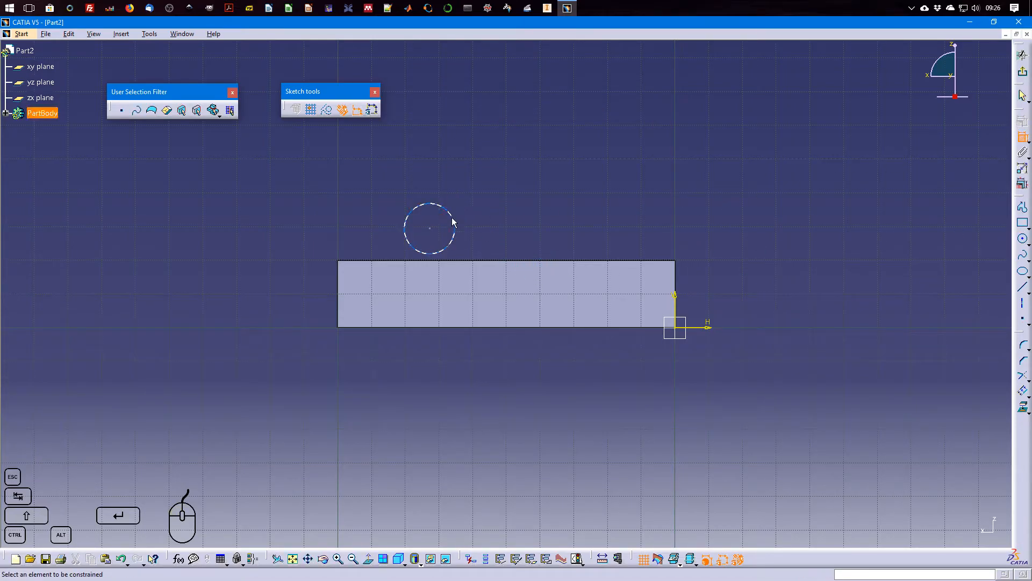
click(433, 231)
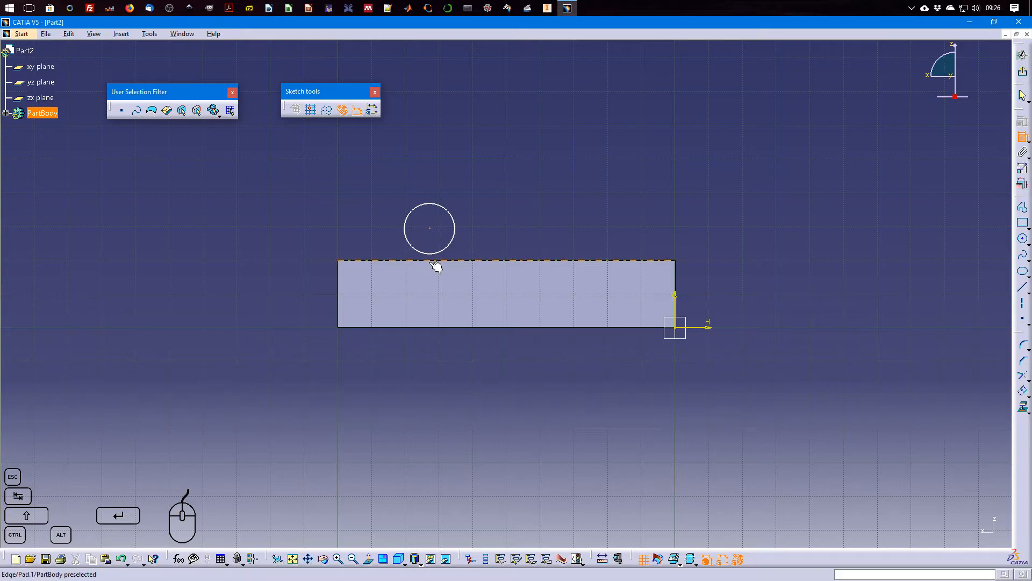
click(439, 261)
right_click(535, 221)
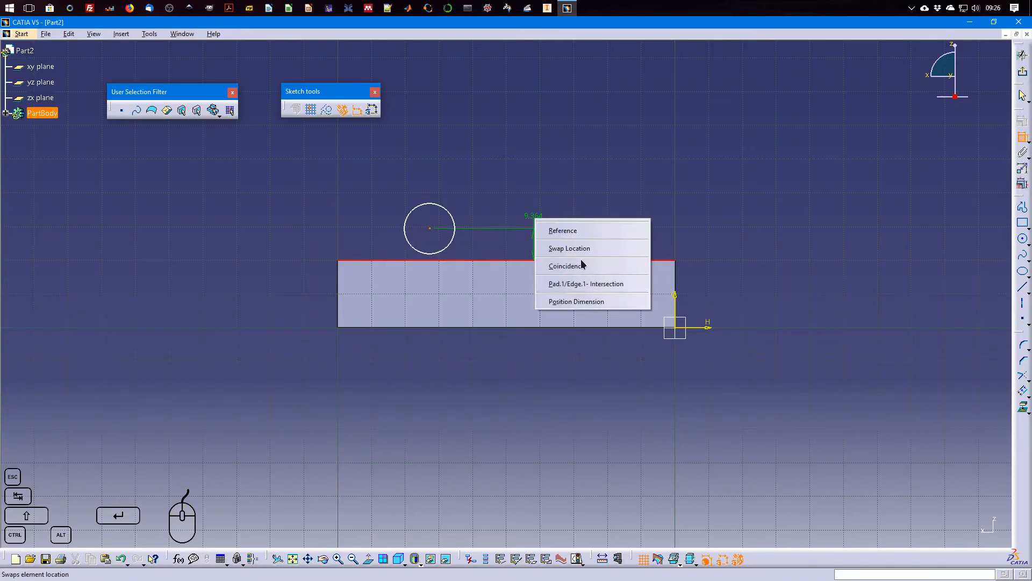
click(590, 266)
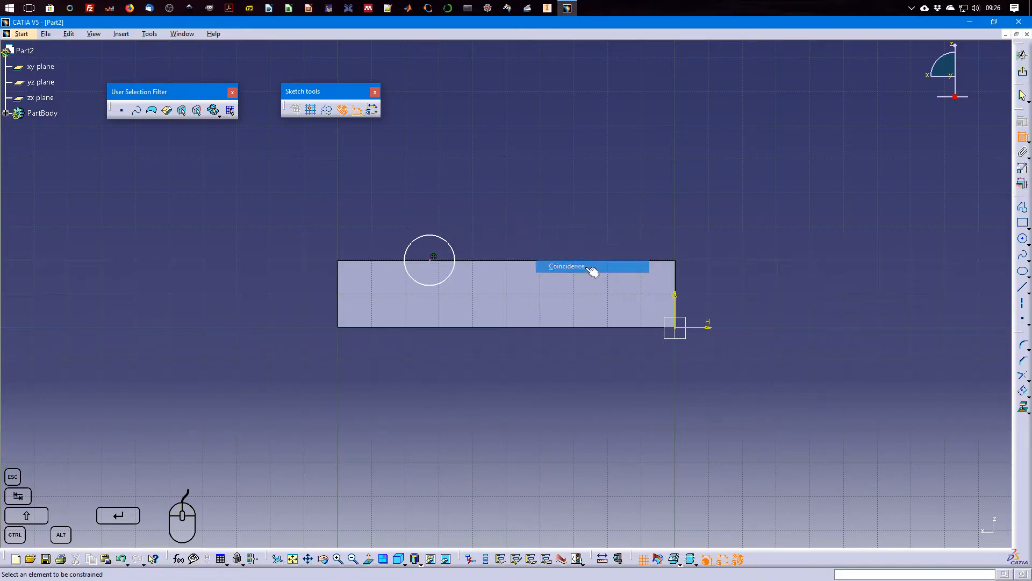
Dimension the circle center's distance from the face's vertical edge farthest from the sketch origin, and dimension the circle's radius
click(433, 257)
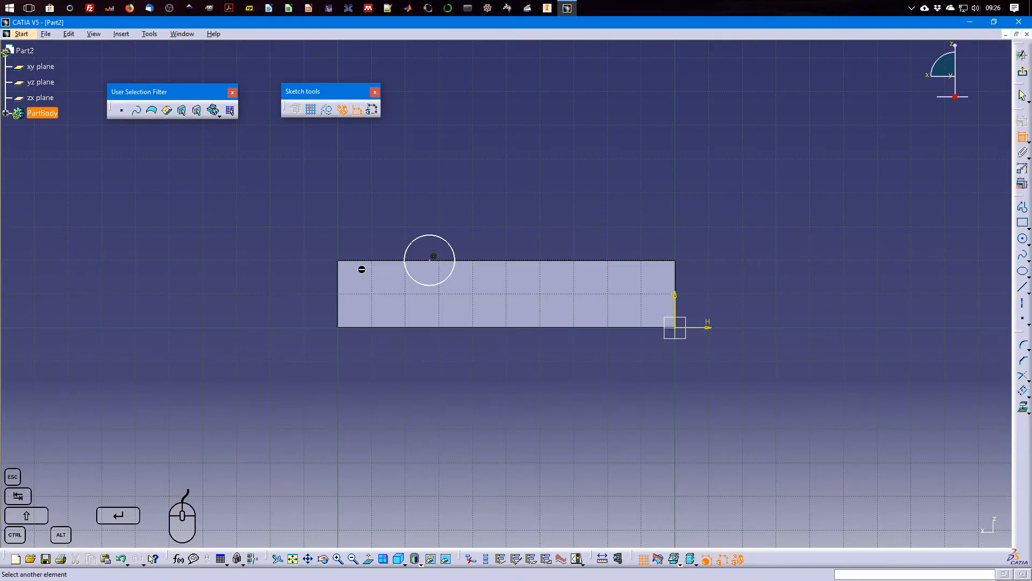
click(339, 280)
click(394, 170)
click(453, 246)
click(505, 207)
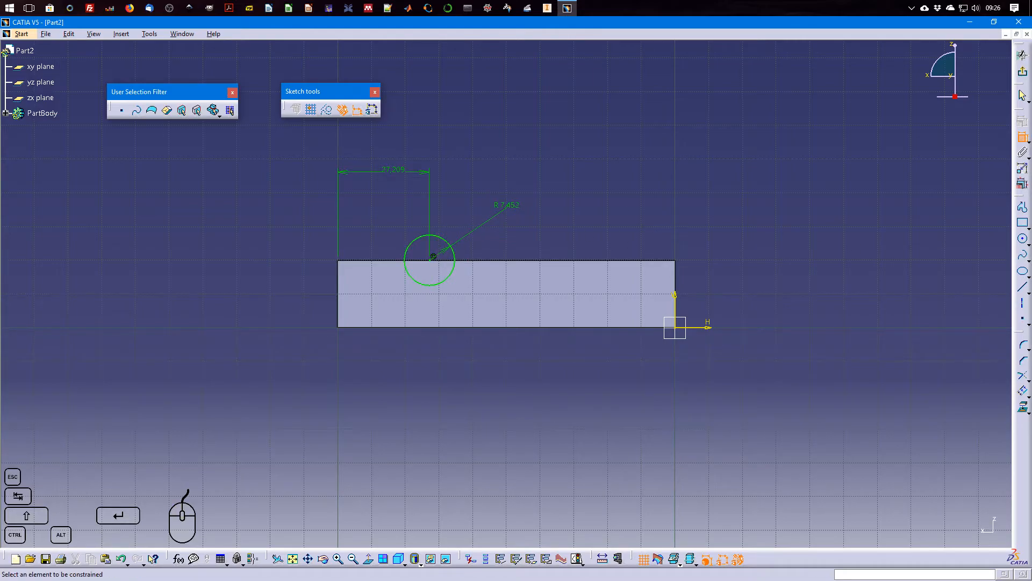
Set the circle's radius to 8 mm and its center's distance from the vertical edge to 18 mm
double_click(508, 207)
text(8mm)
key(Return)
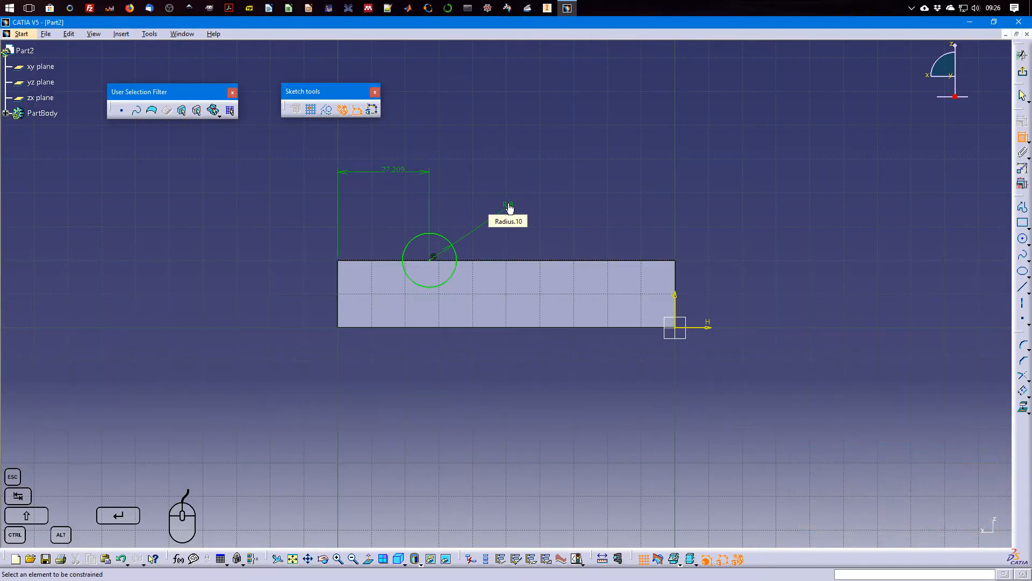
double_click(394, 172)
text(18)
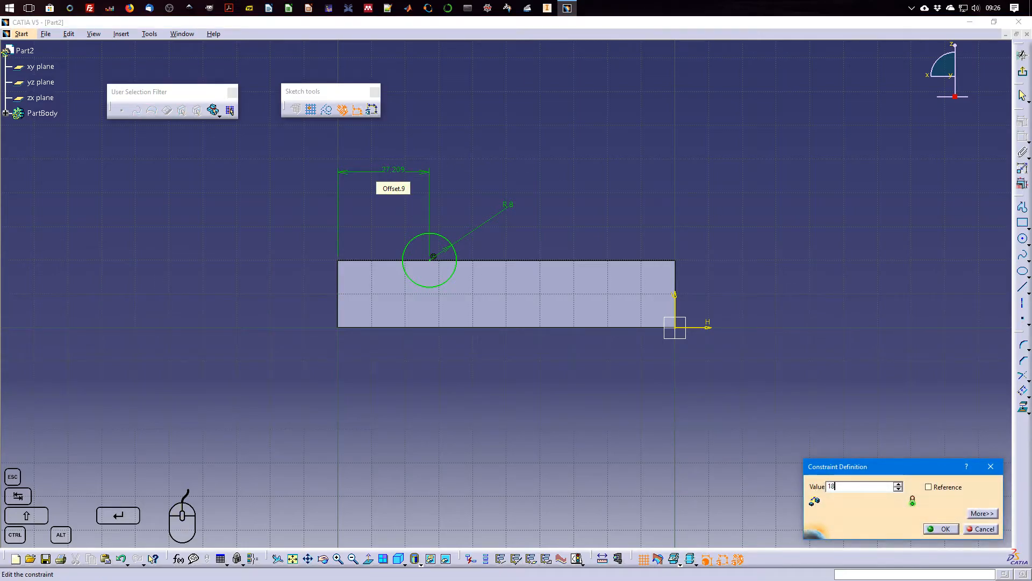
key(Return)
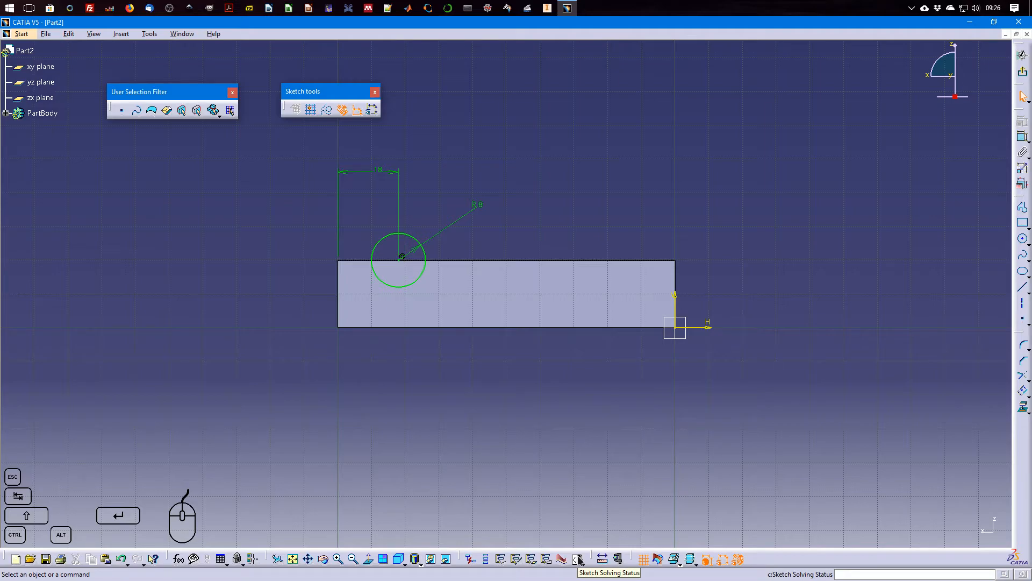
Delete the circle's radius dimension, checking the sketch solving status before and after the deletion
click(579, 560)
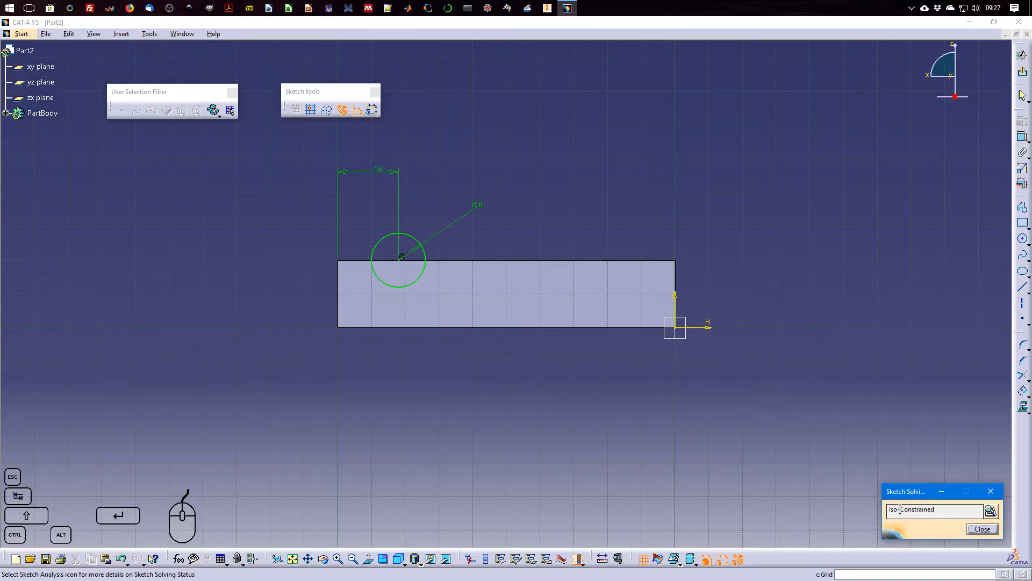
click(486, 198)
click(479, 205)
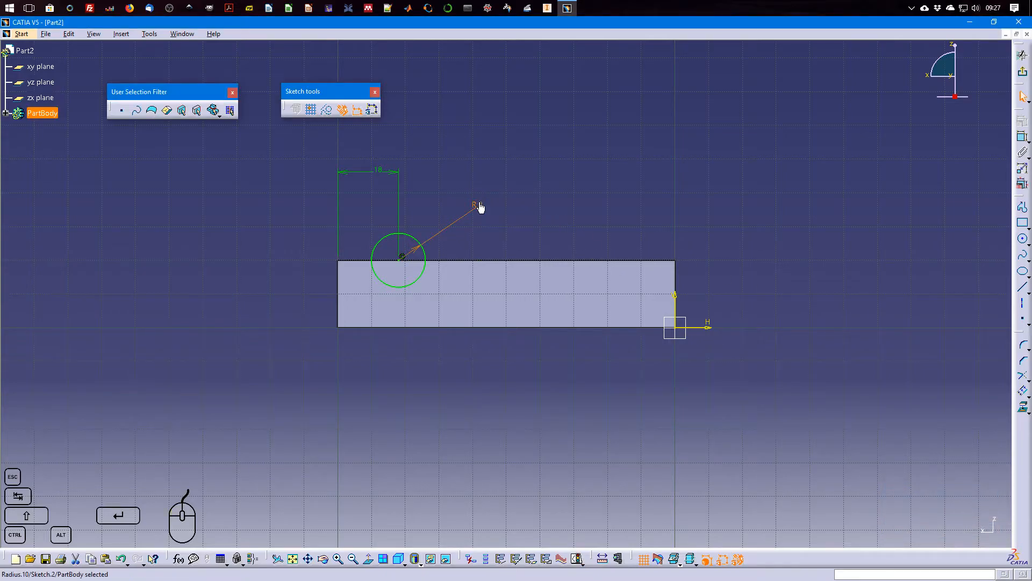
key(Delete)
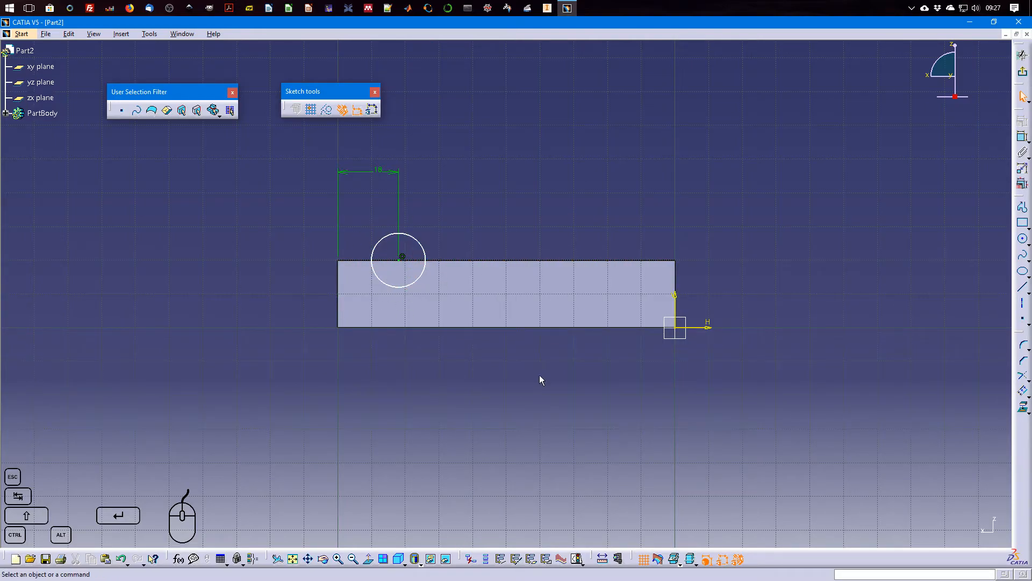
click(707, 562)
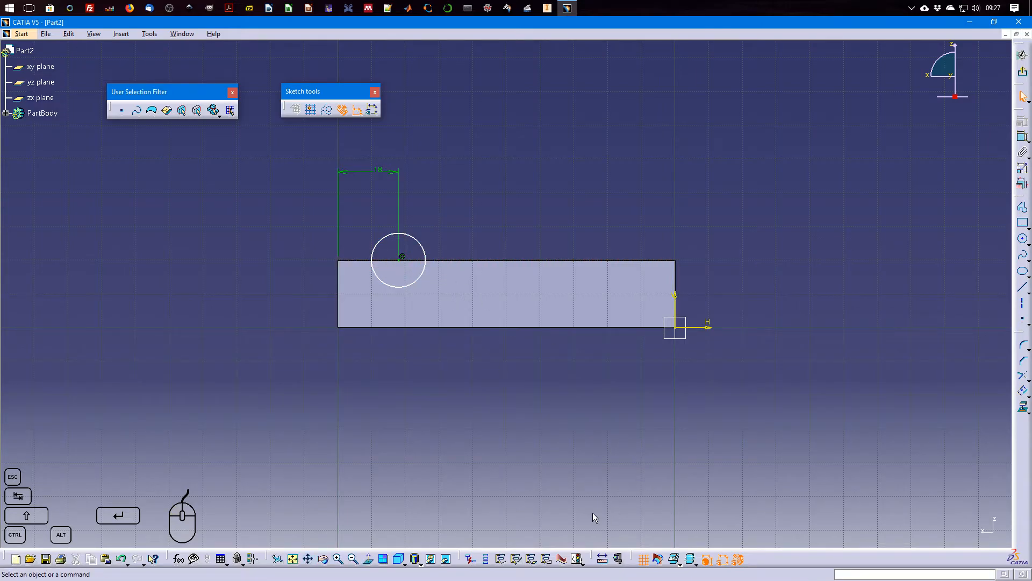
click(577, 561)
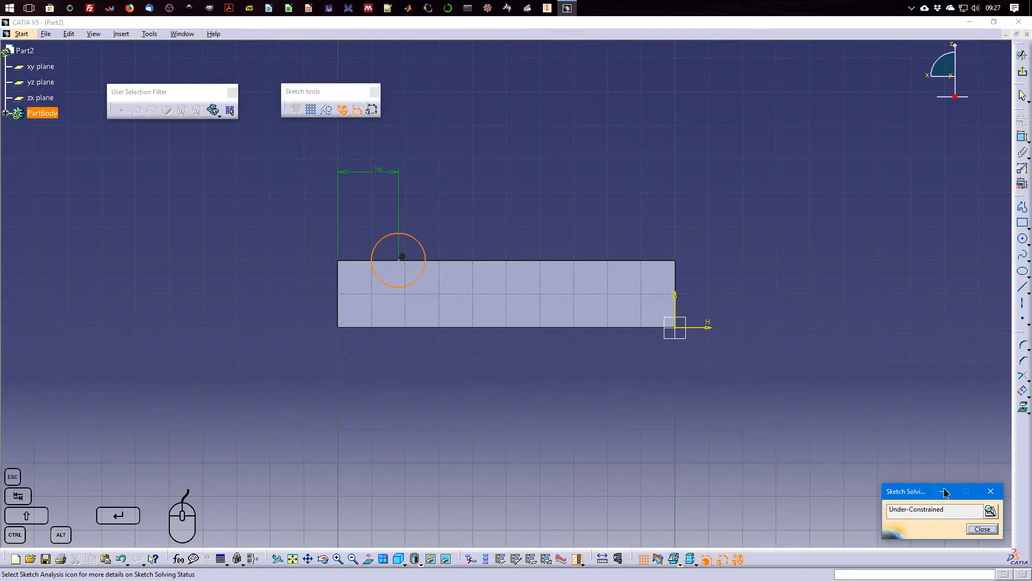
click(982, 529)
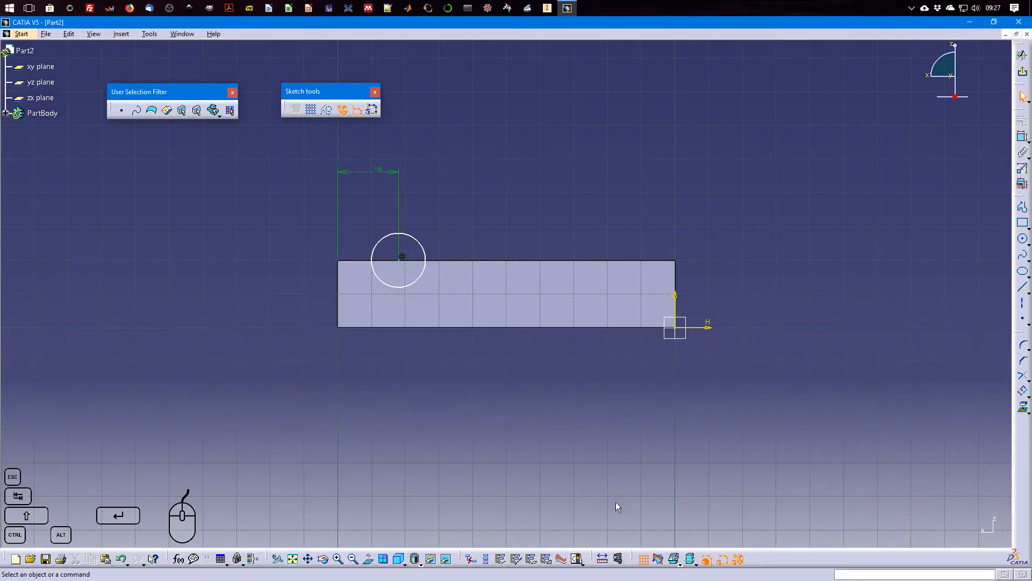
Dimension the circle's radius again and exit the sketch
click(1022, 137)
click(425, 250)
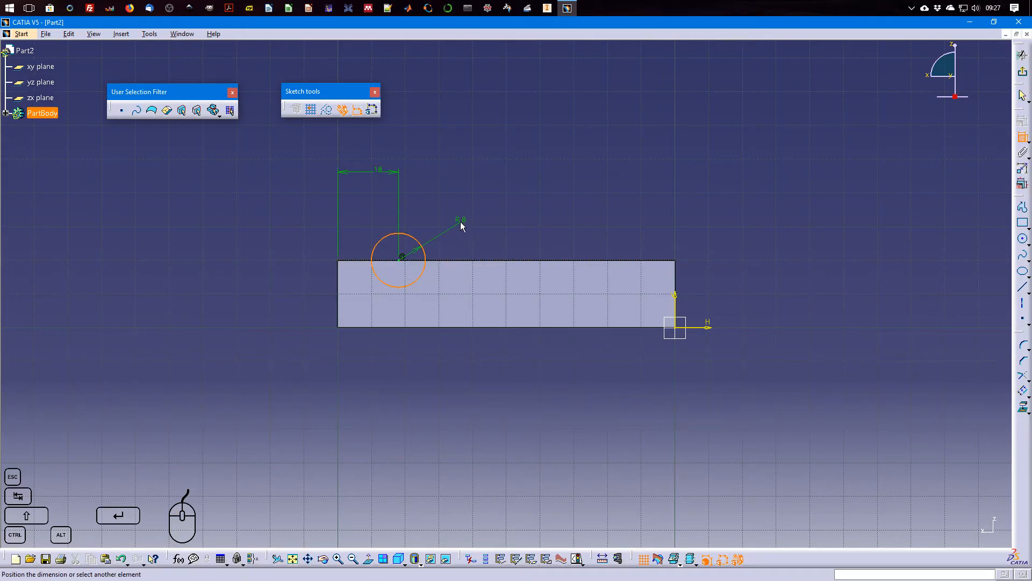
click(460, 222)
click(1023, 72)
middle_drag(718, 192, 804, 281)
click(809, 231)
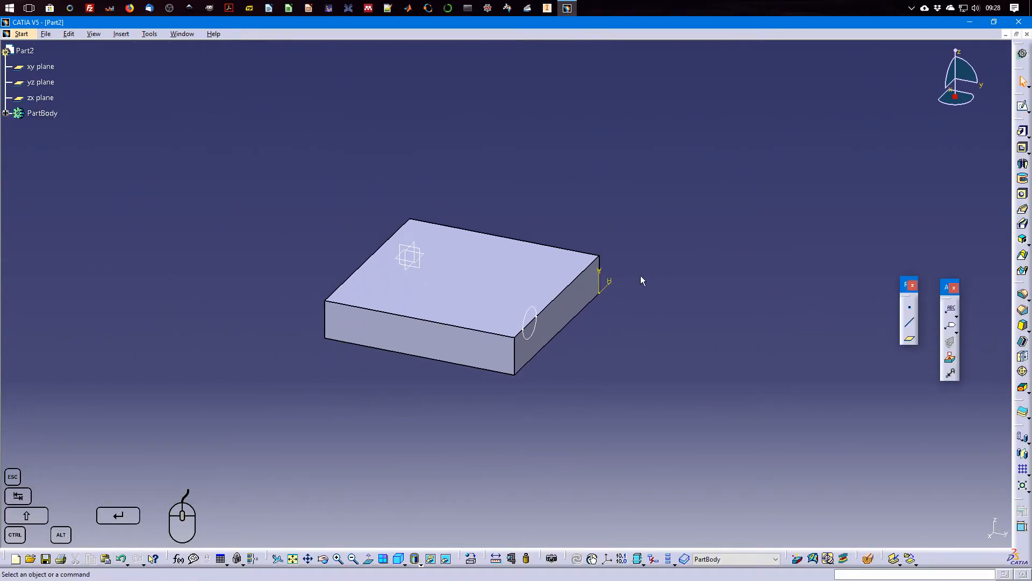
Start a sketch on the block's top face and show it in isometric view
click(1023, 107)
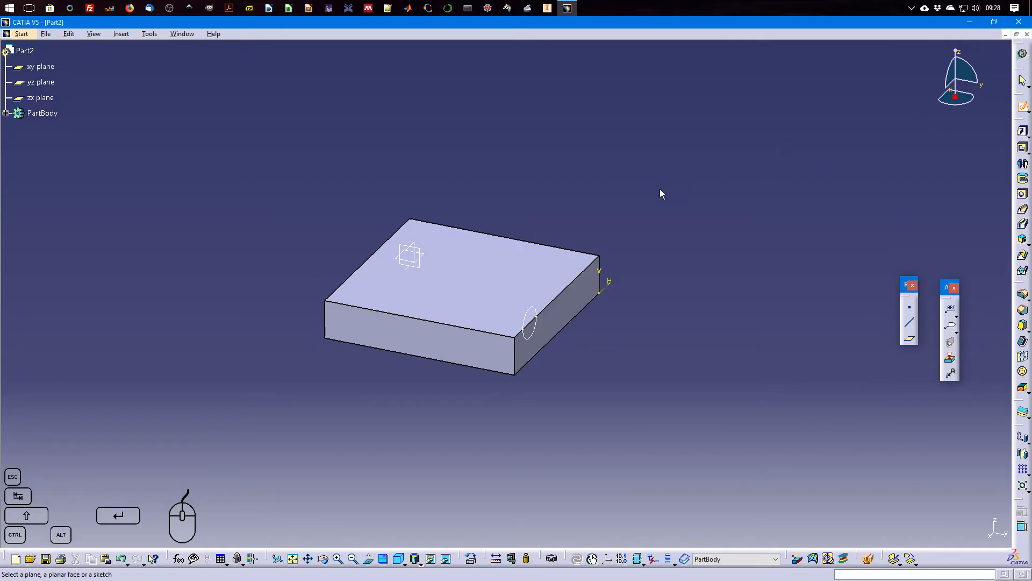
click(543, 261)
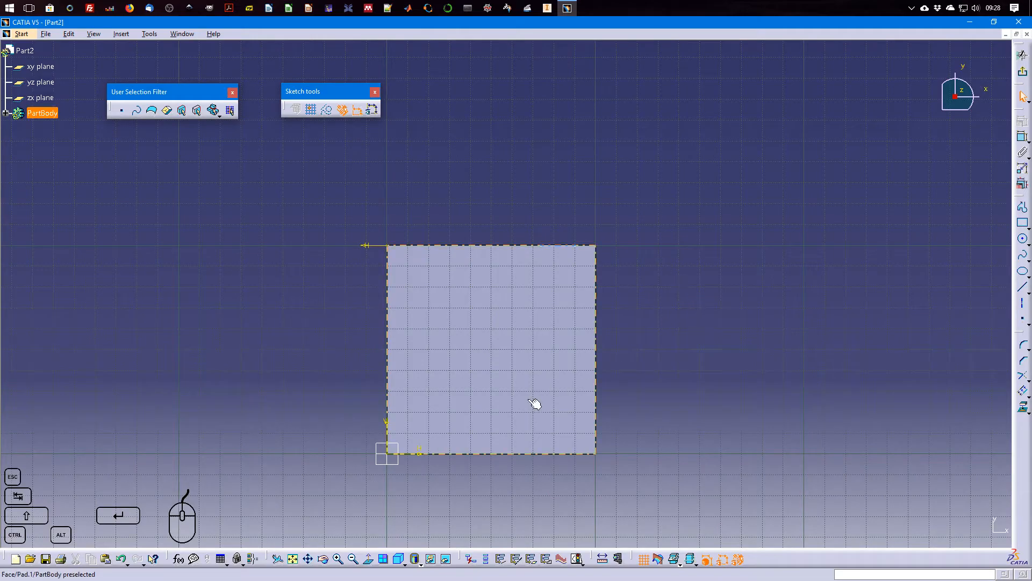
click(399, 559)
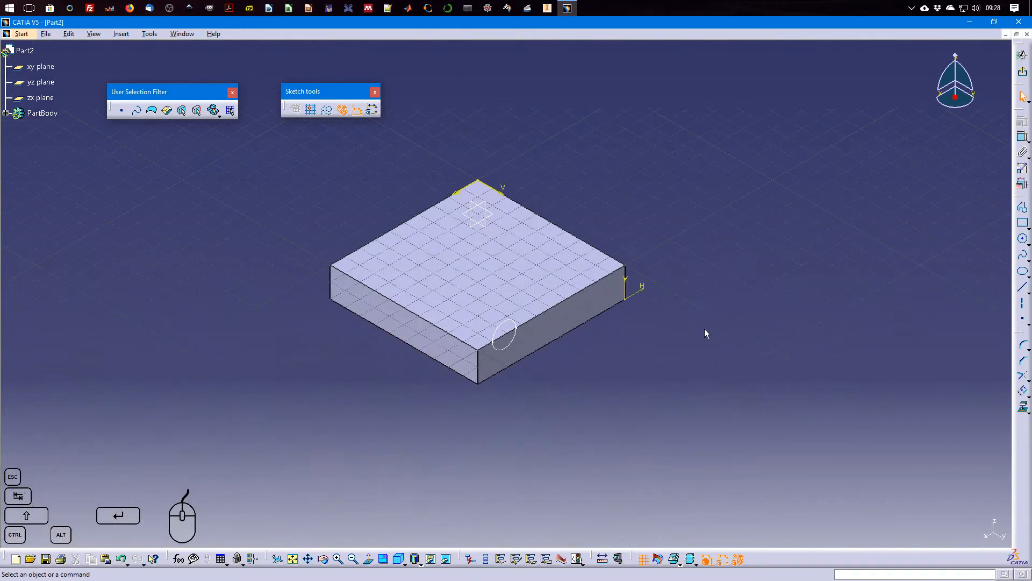
Draw a three-point arc of about 58 mm radius across the top face, from near the circle to near the edge along the V axis
click(1028, 243)
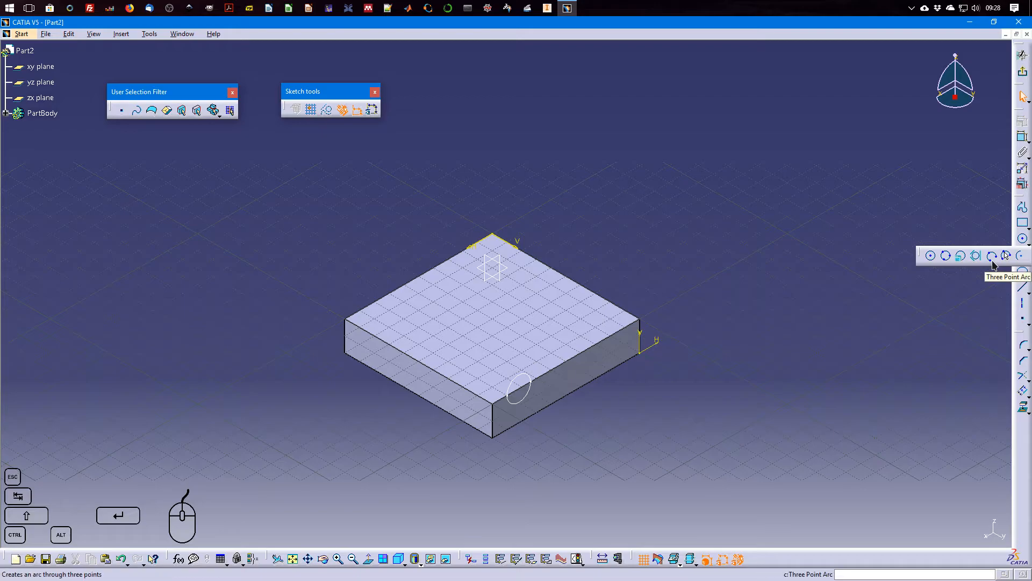
click(993, 260)
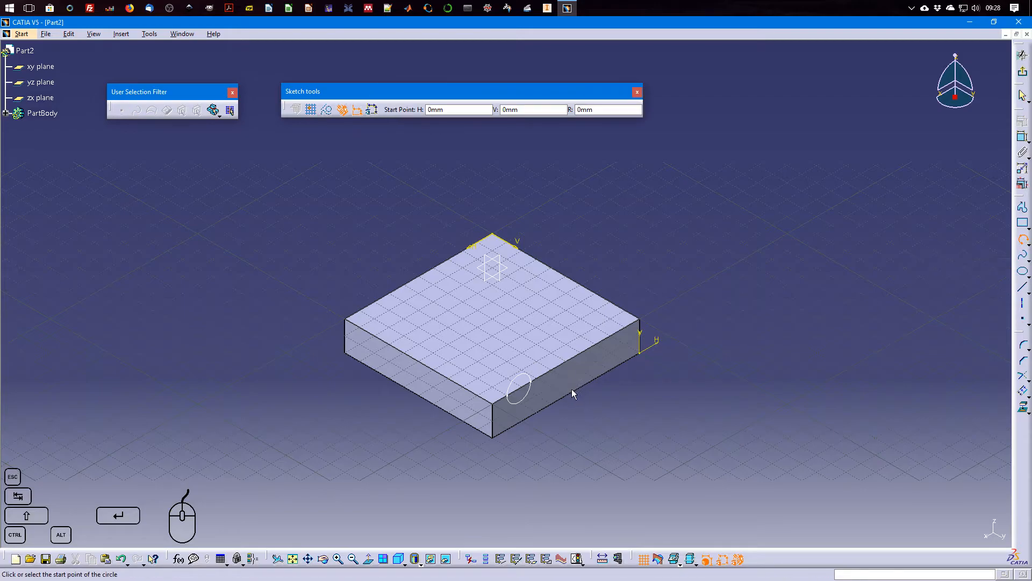
click(496, 367)
click(462, 331)
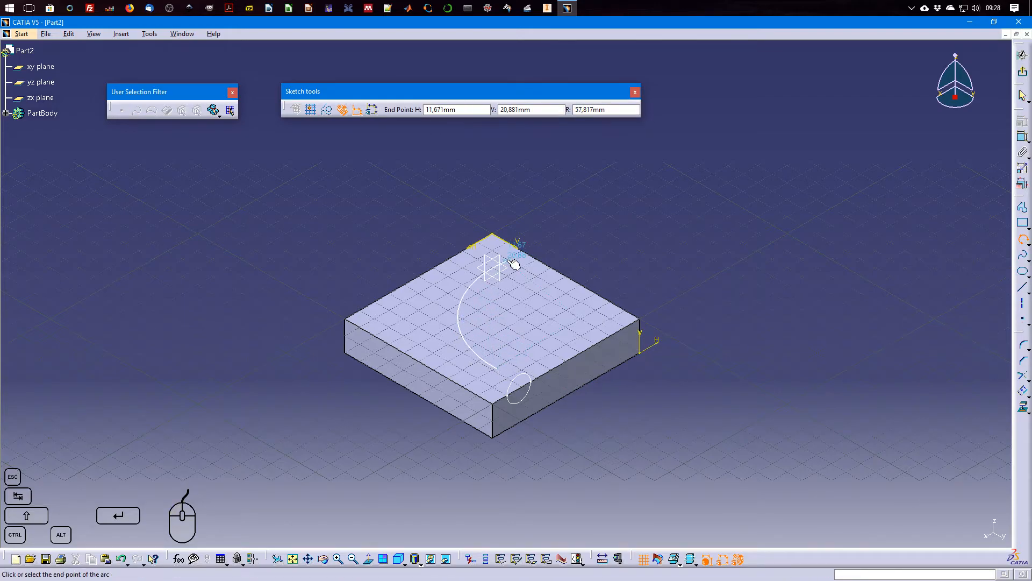
click(516, 259)
click(754, 281)
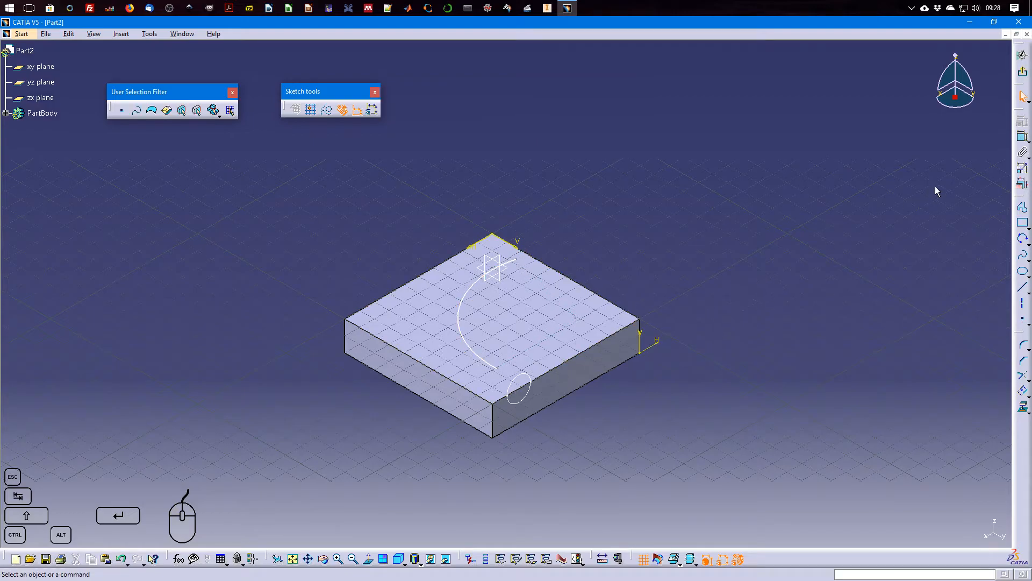
Project the circle on the block's side face onto the top-face sketch plane
click(1022, 137)
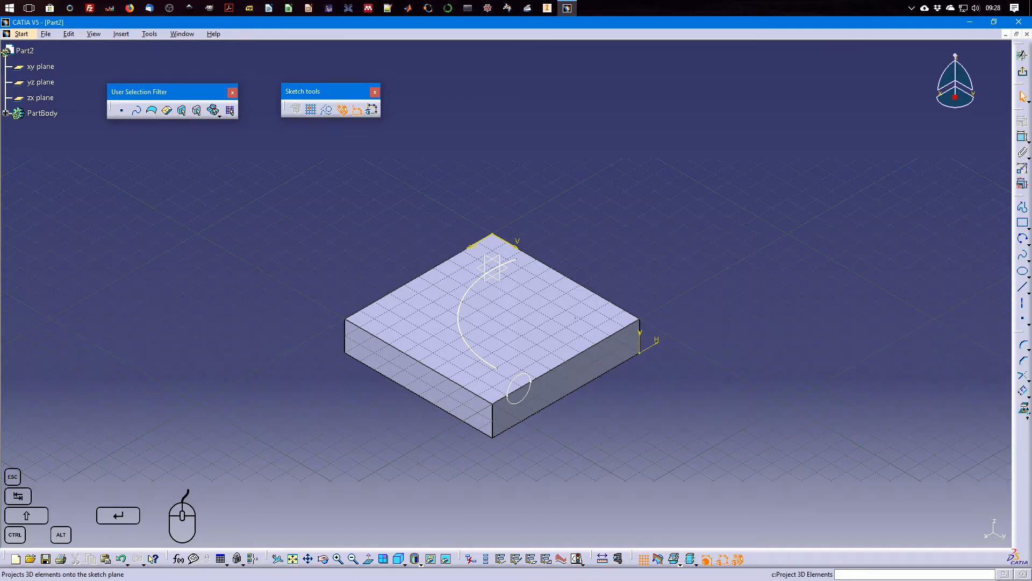
click(1027, 415)
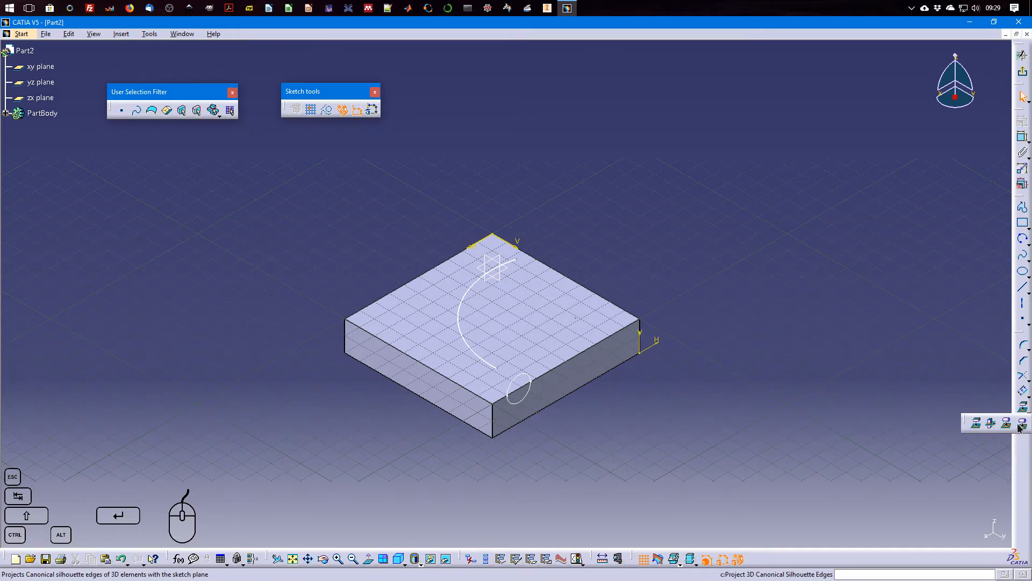
click(979, 425)
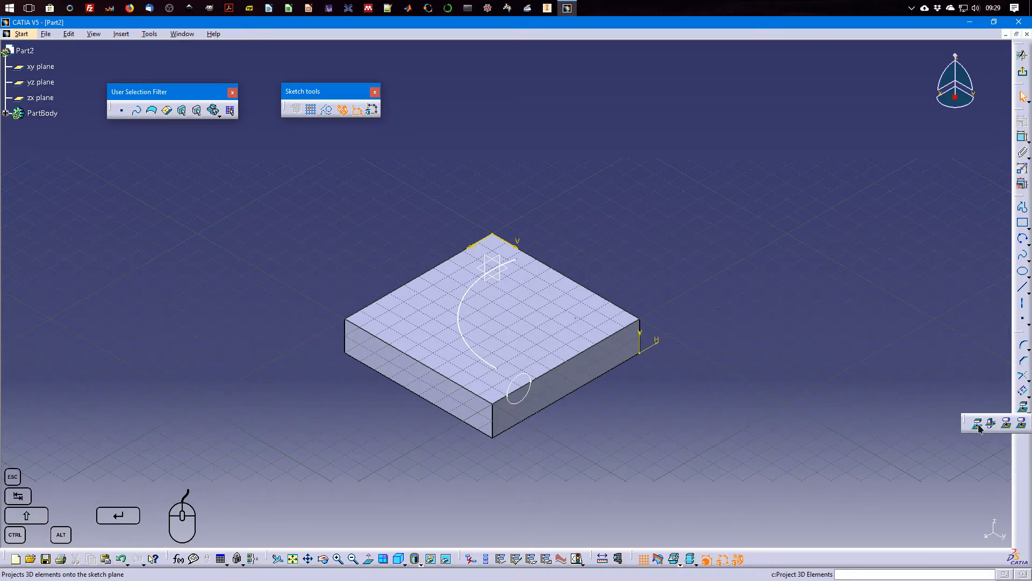
click(529, 378)
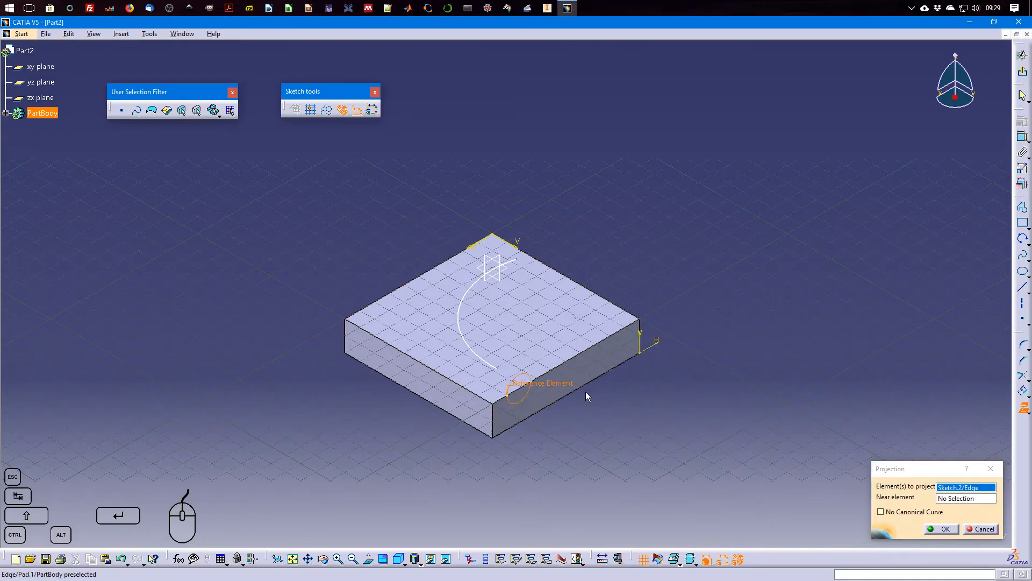
click(945, 529)
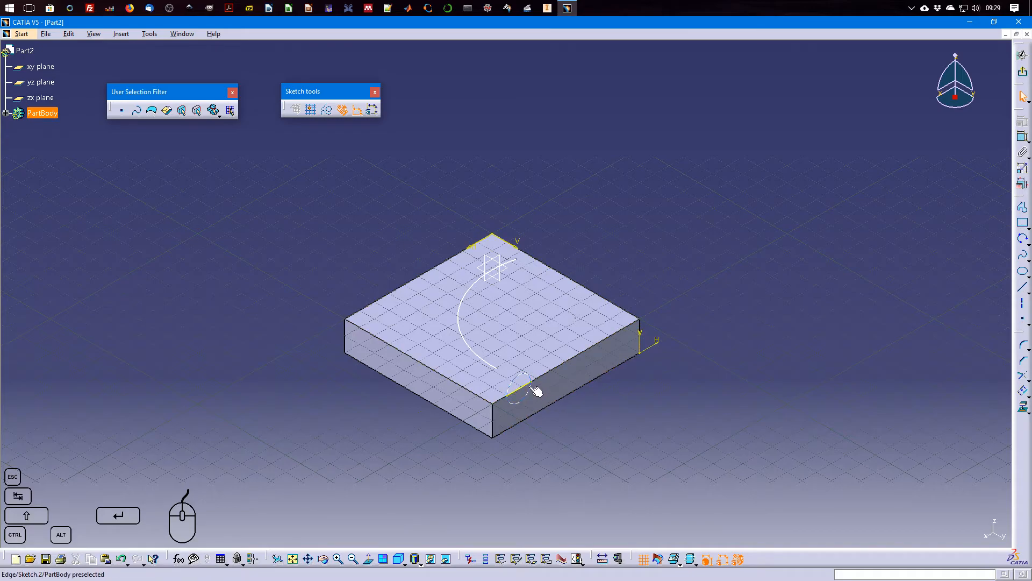
drag(489, 458, 548, 366)
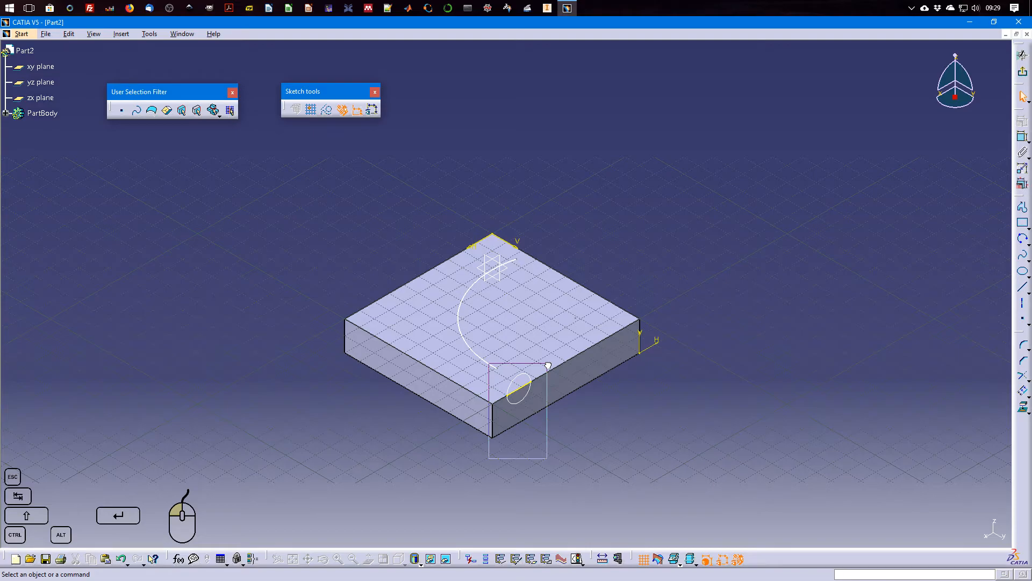
drag(548, 366, 606, 464)
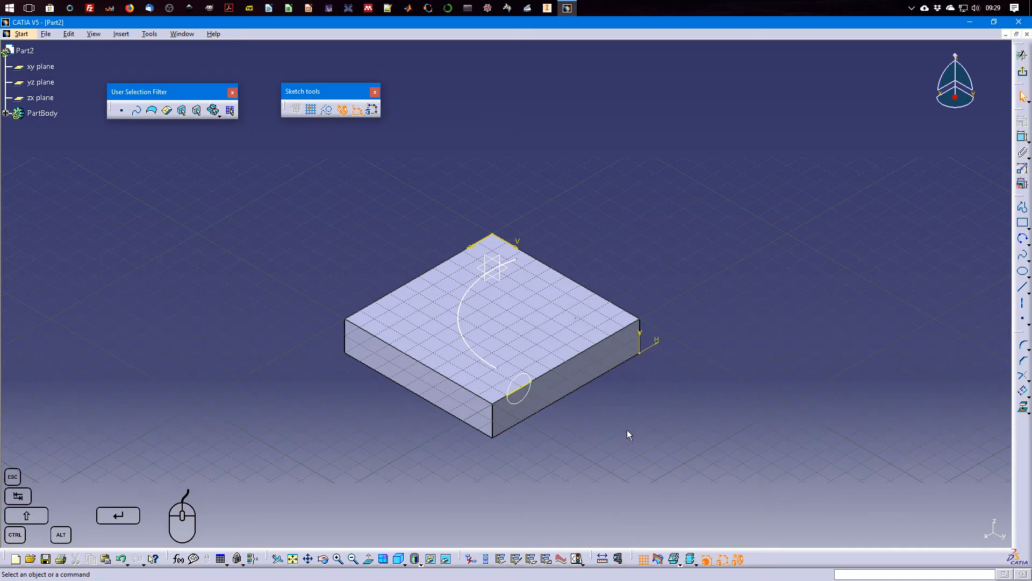
mouse_move(493, 454)
mouse_down()
mouse_move(542, 363)
mouse_move(575, 474)
mouse_up()
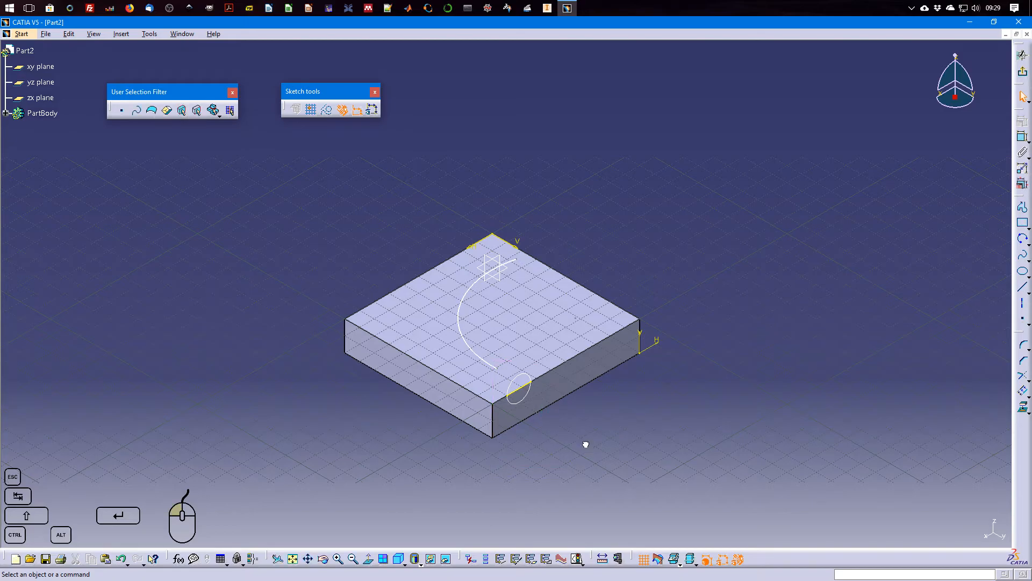
Convert the circle's projected line in the top-face sketch into a construction element
click(526, 388)
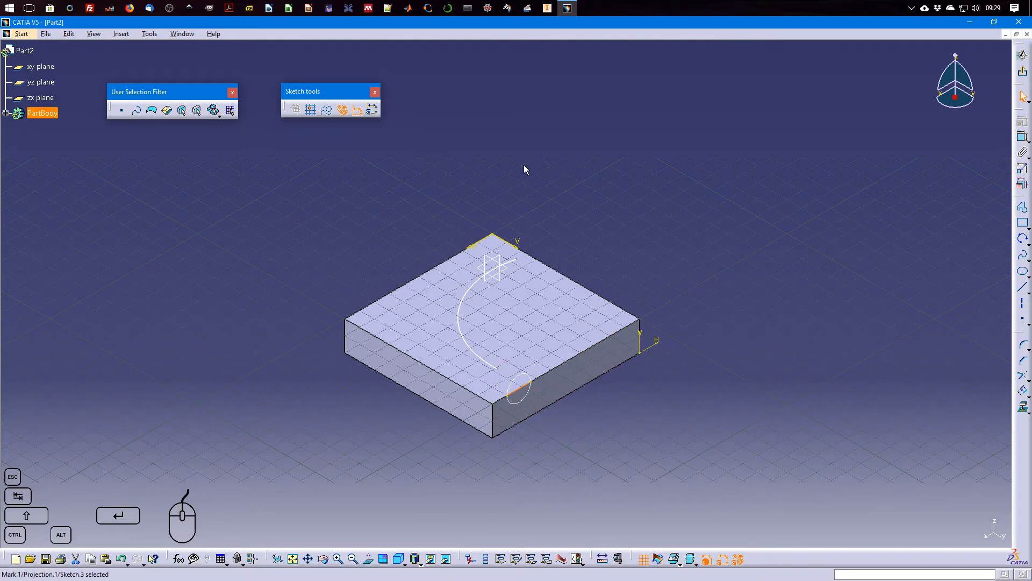
click(327, 110)
click(327, 111)
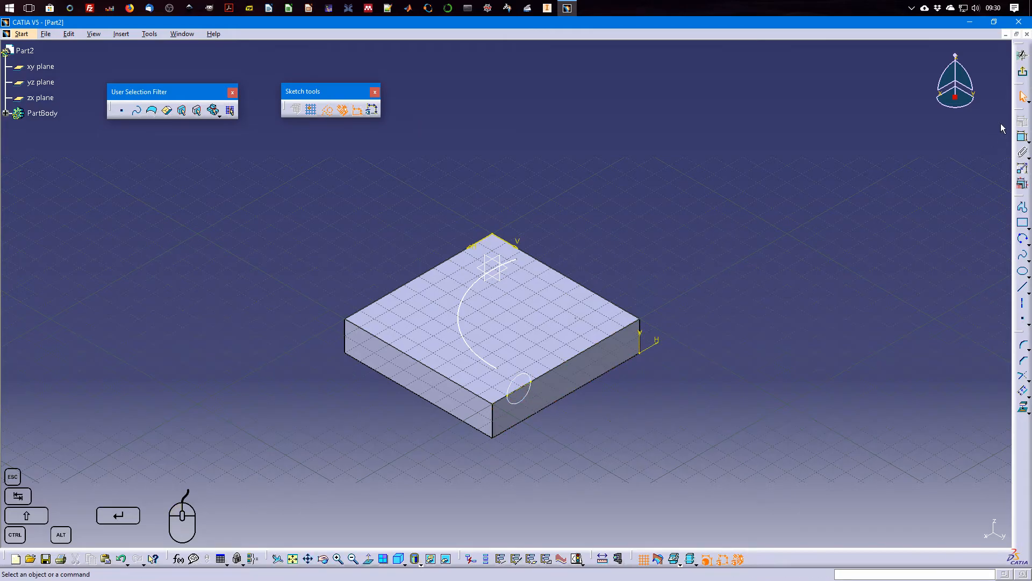
Constrain the arc's end point nearest the circle to the midpoint of the projected construction line
click(1023, 137)
click(498, 369)
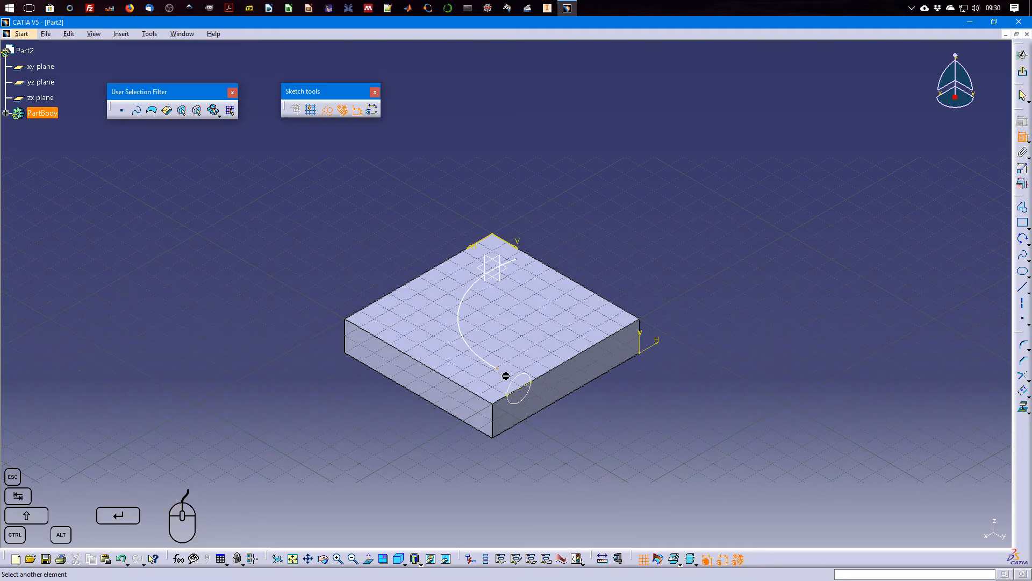
click(522, 397)
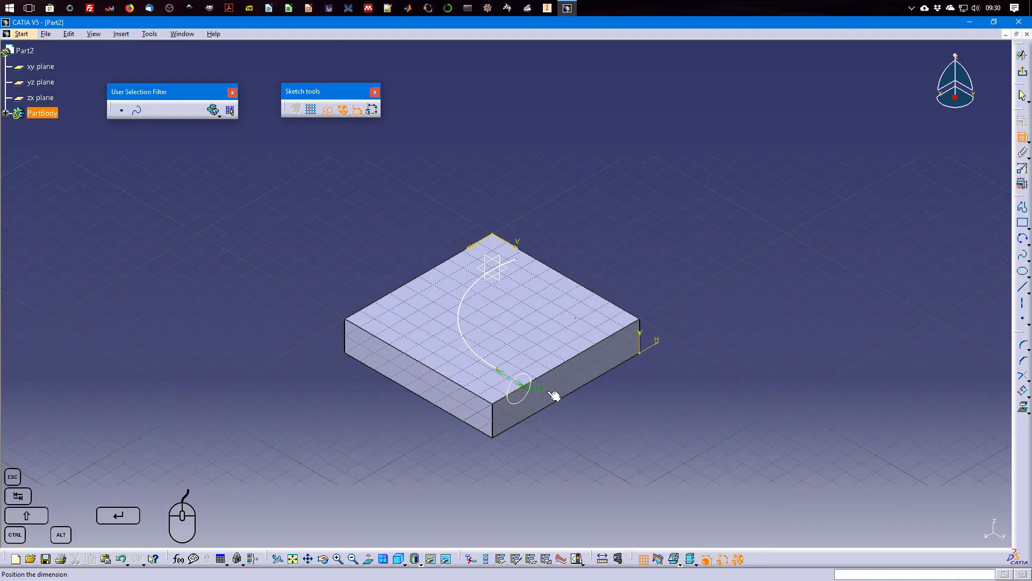
right_click(748, 299)
click(800, 345)
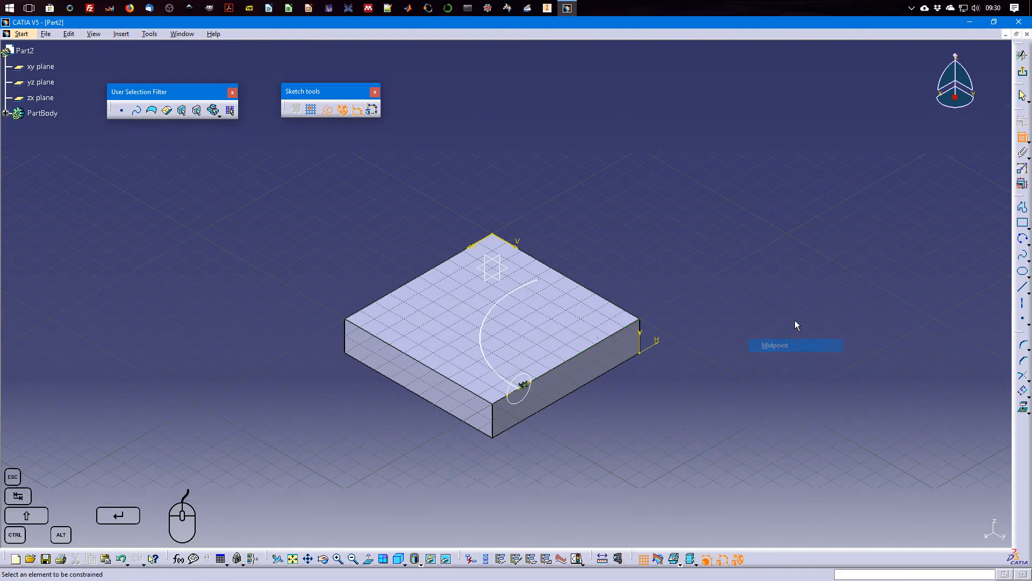
Constrain the arc's free end point to coincide with the top face's edge along the V axis
click(541, 280)
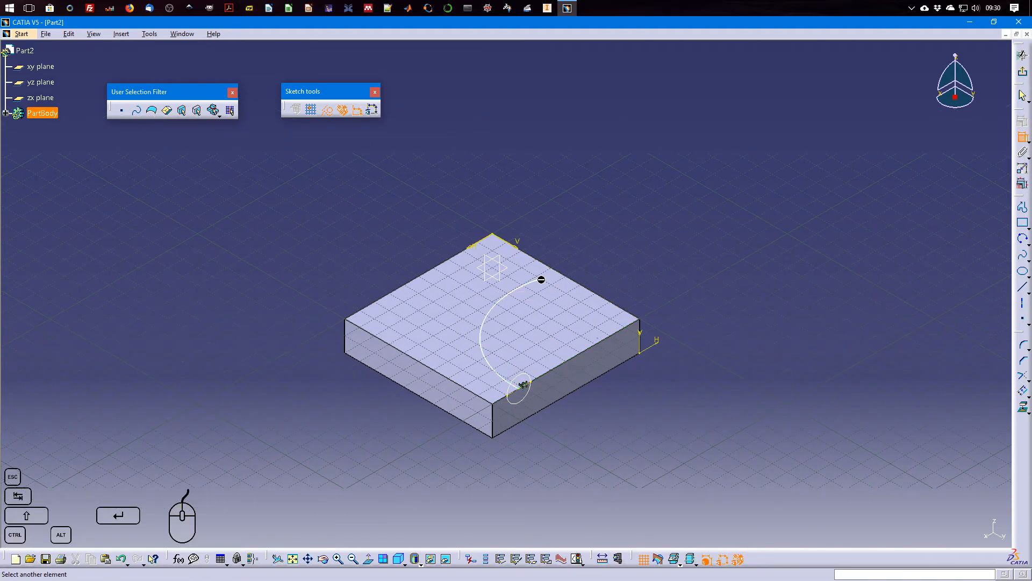
click(565, 276)
right_click(612, 220)
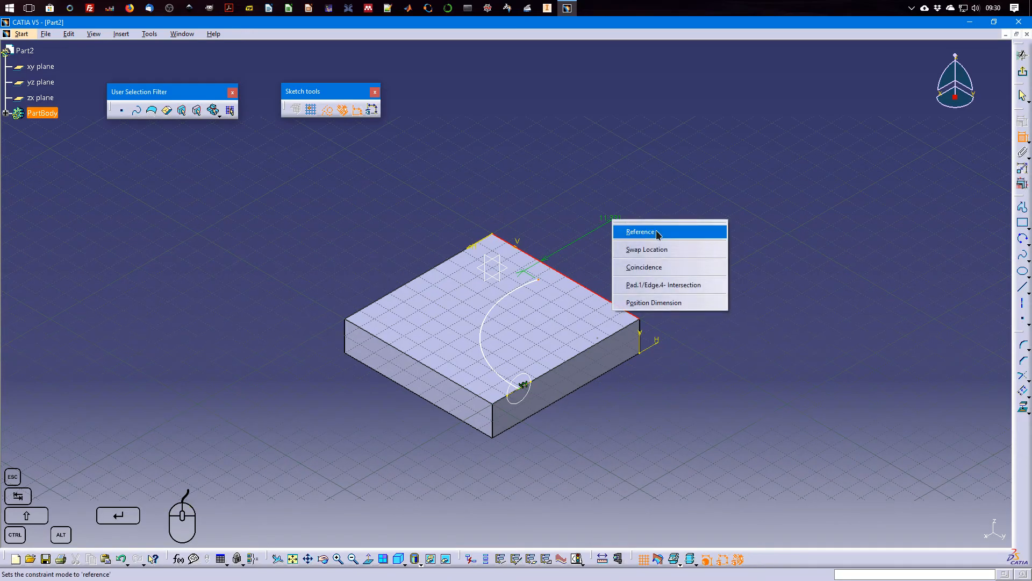
click(688, 268)
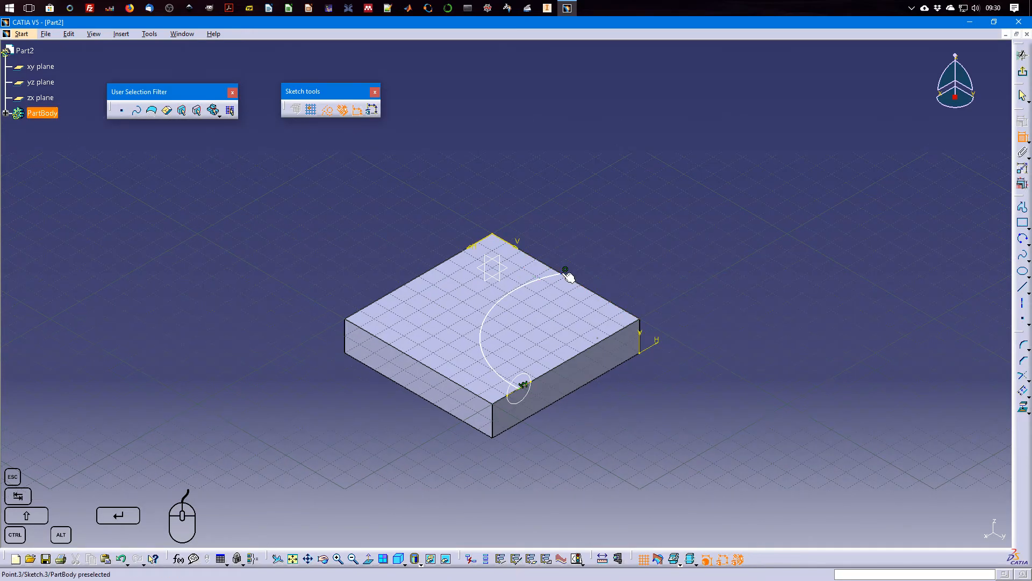
Dimension the arc end point's distance from the top edge along the H axis, and constrain the arc's radius to 100 mm
click(449, 265)
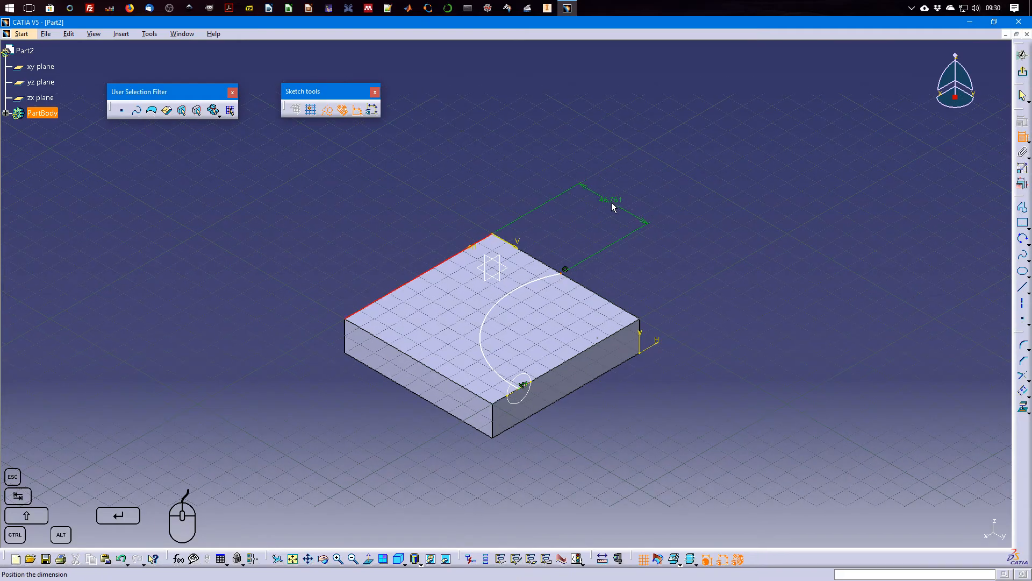
click(611, 202)
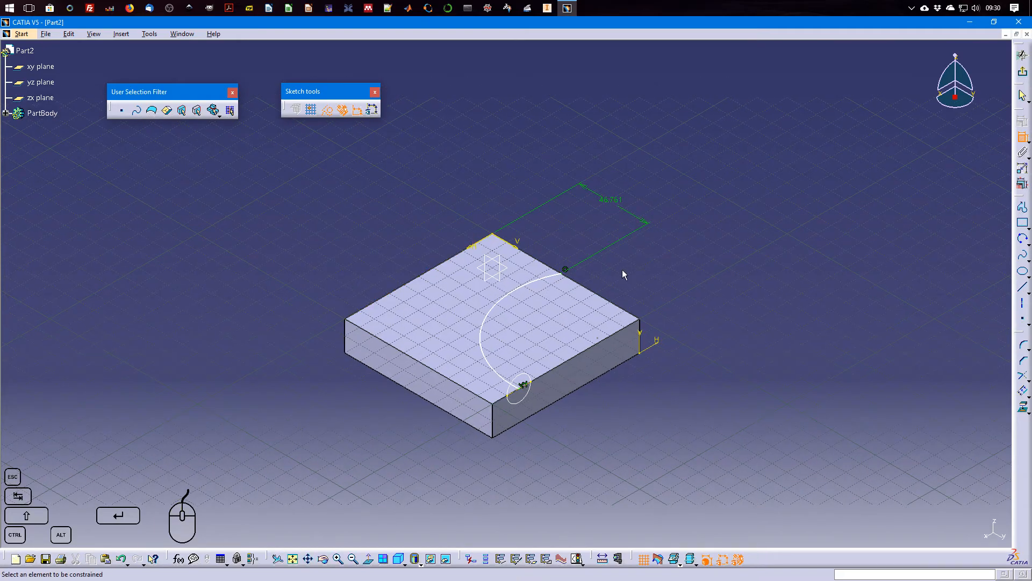
click(510, 293)
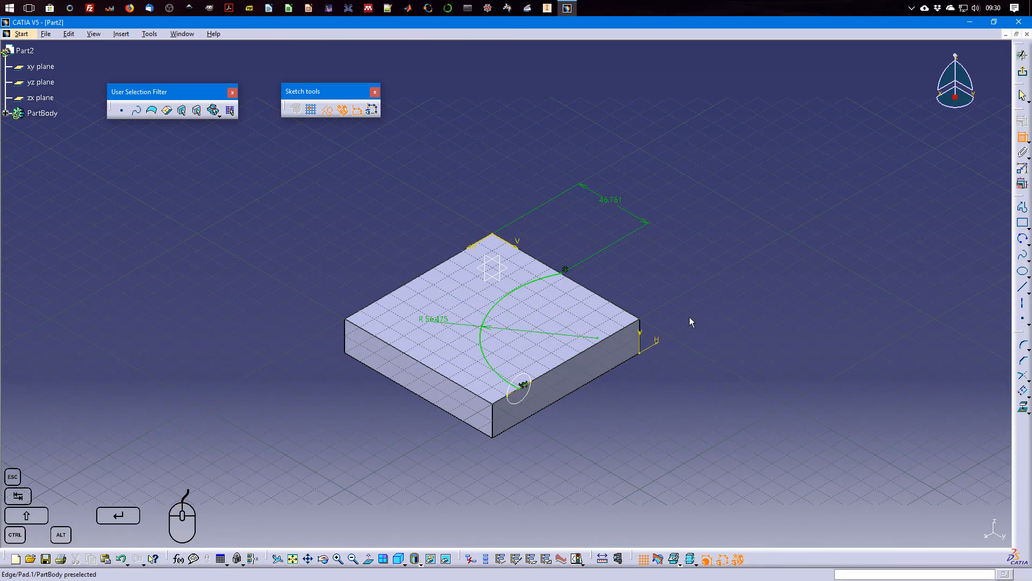
double_click(439, 323)
text(100)
key(Return)
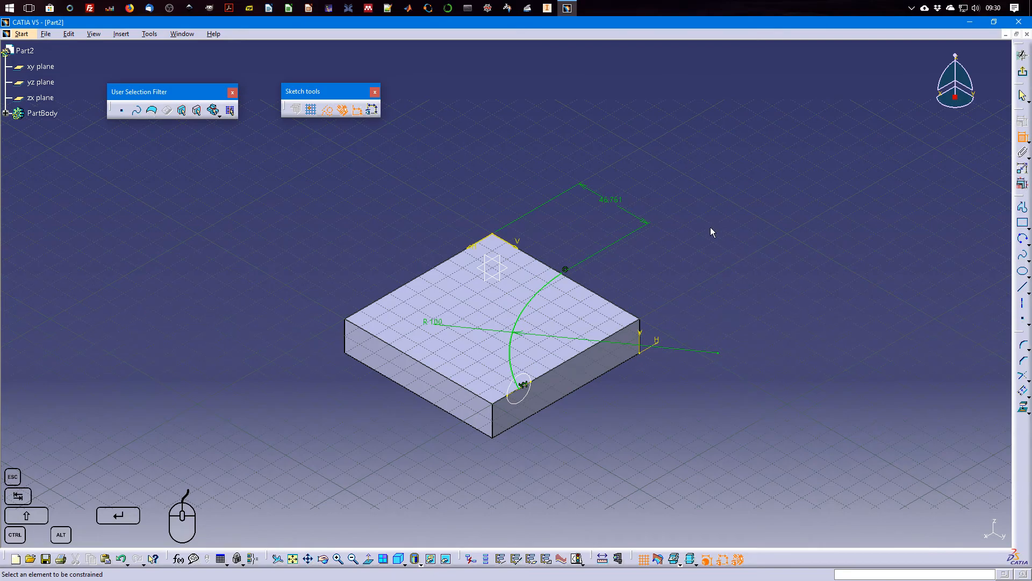
Set the distance between the arc's end point and the edge along the H axis to 12 mm
double_click(611, 200)
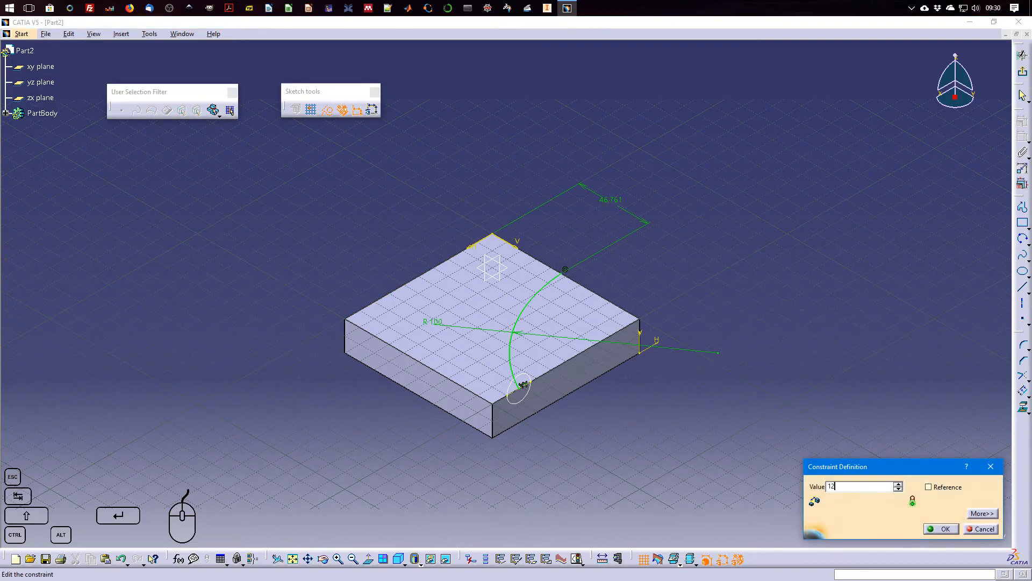
text(12)
key(Return)
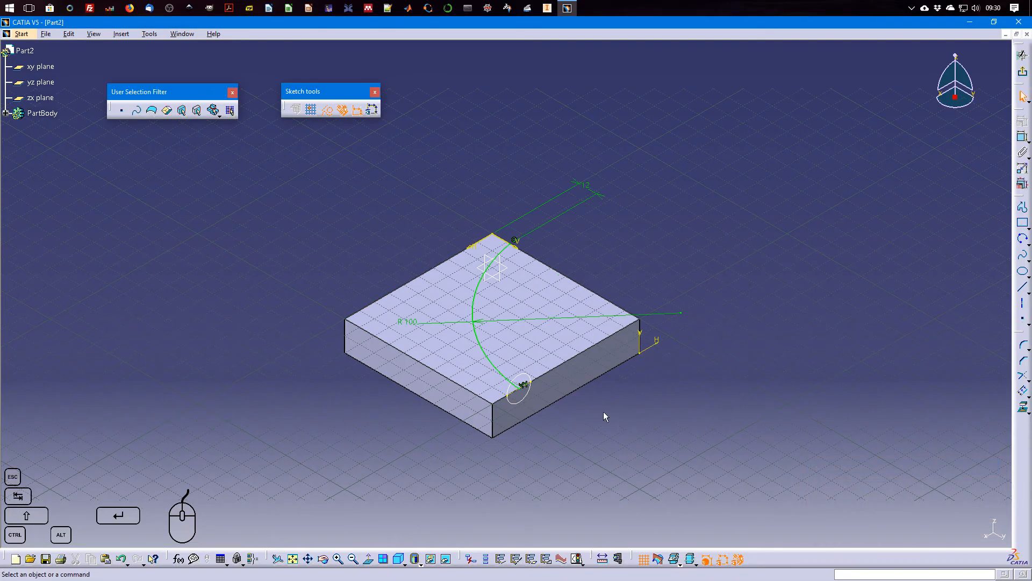
Check the top-face sketch's solving status and exit the sketch
click(577, 561)
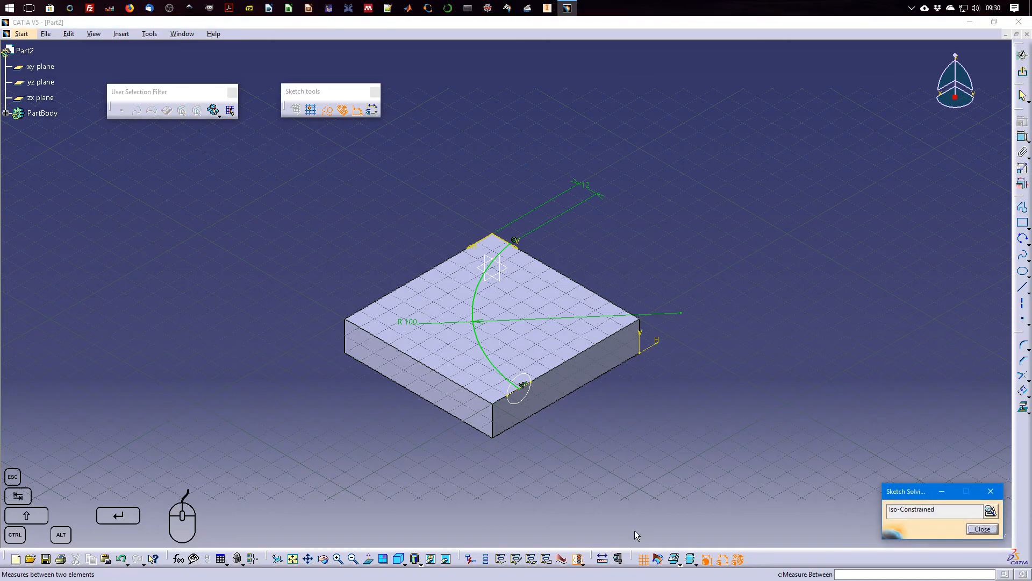
click(982, 530)
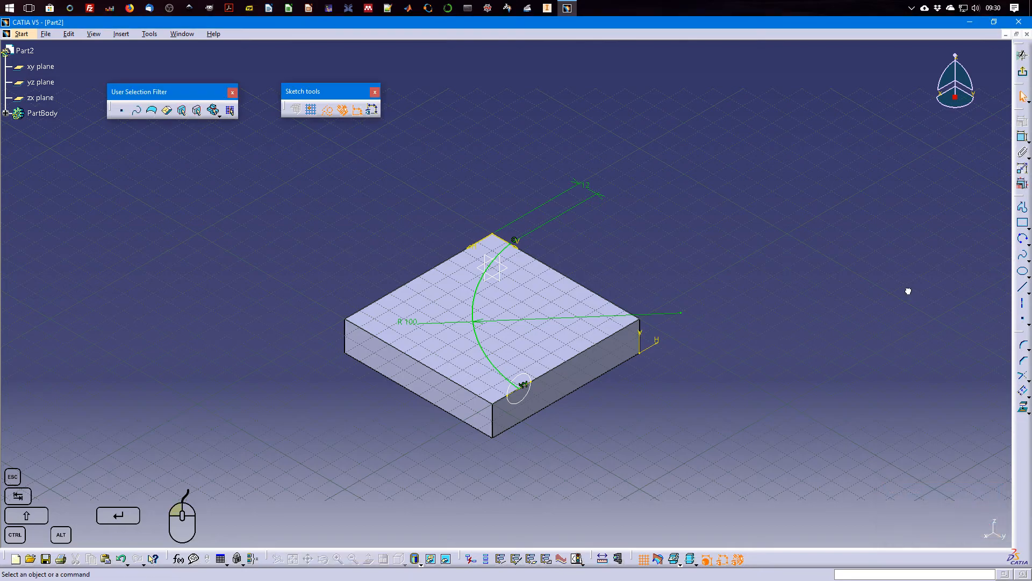
click(1022, 71)
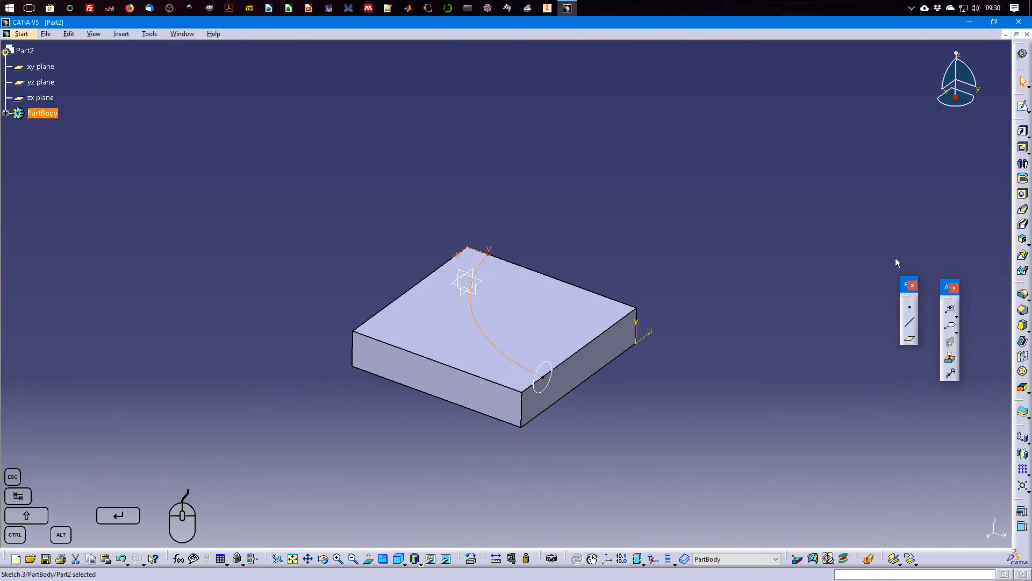
Define a Slot with the side-face circle (Sketch.2) as profile and the arc (Sketch.3) as center curve, and preview it
click(1022, 225)
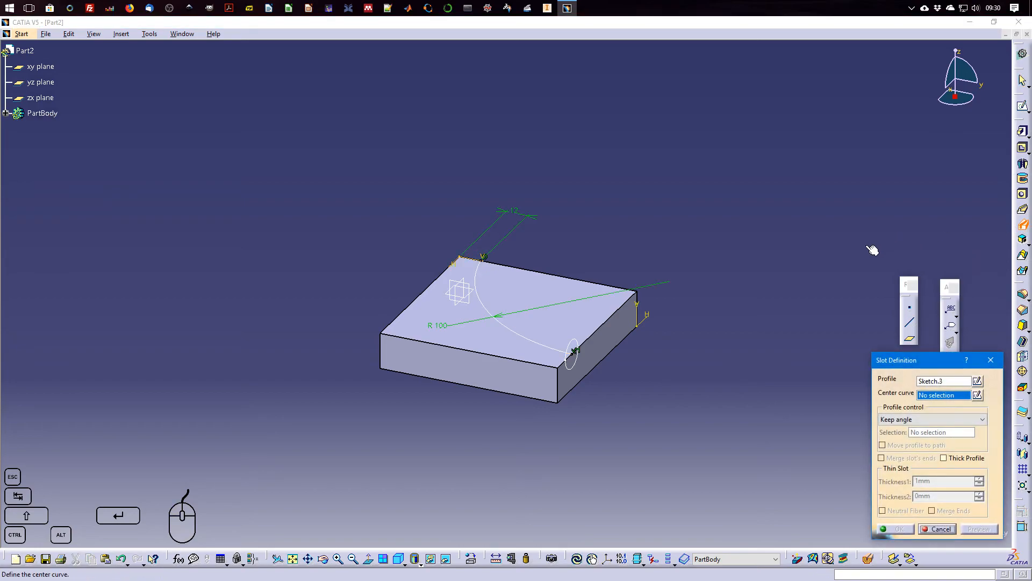
click(954, 382)
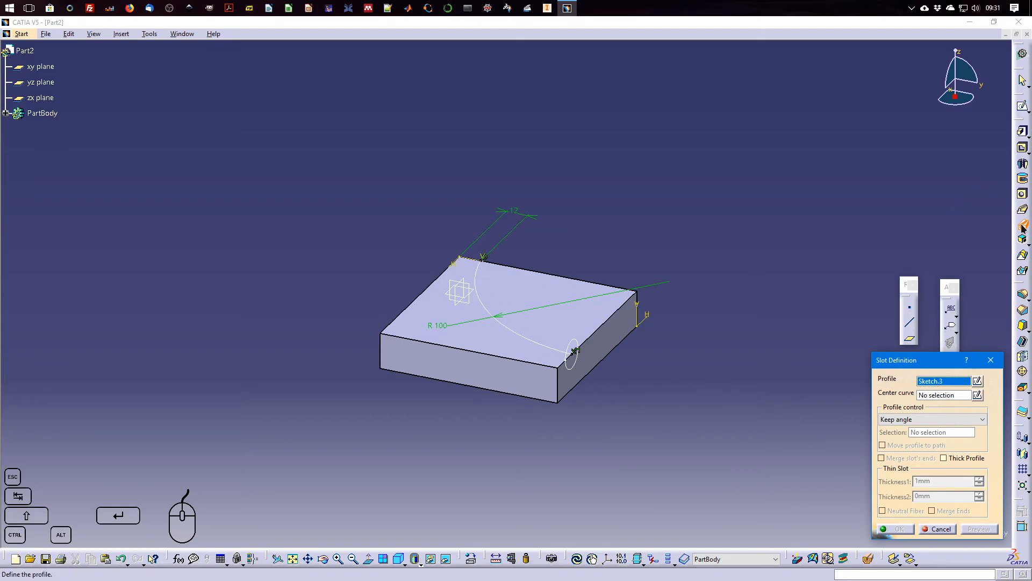
click(574, 347)
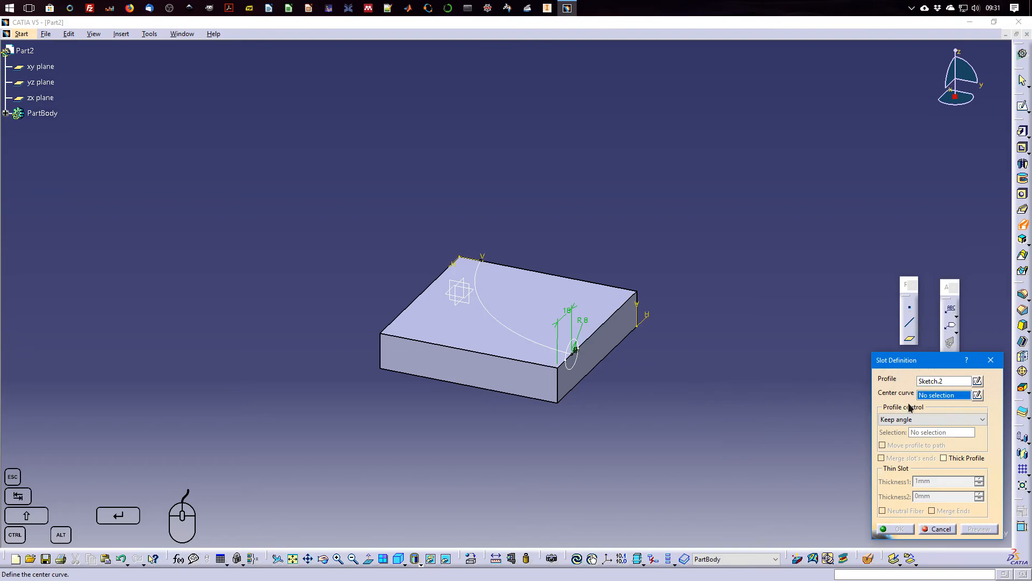
click(507, 329)
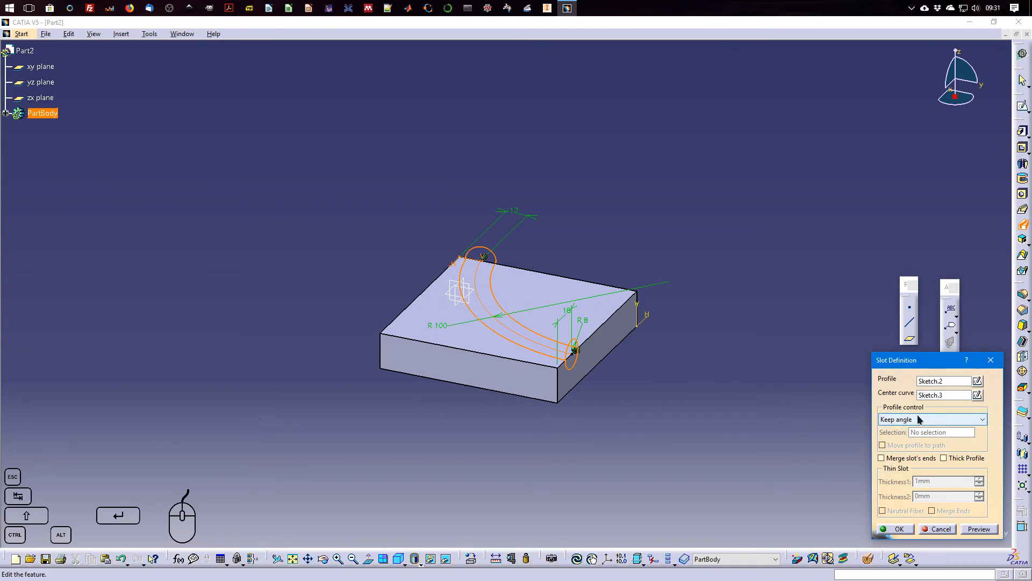
click(986, 531)
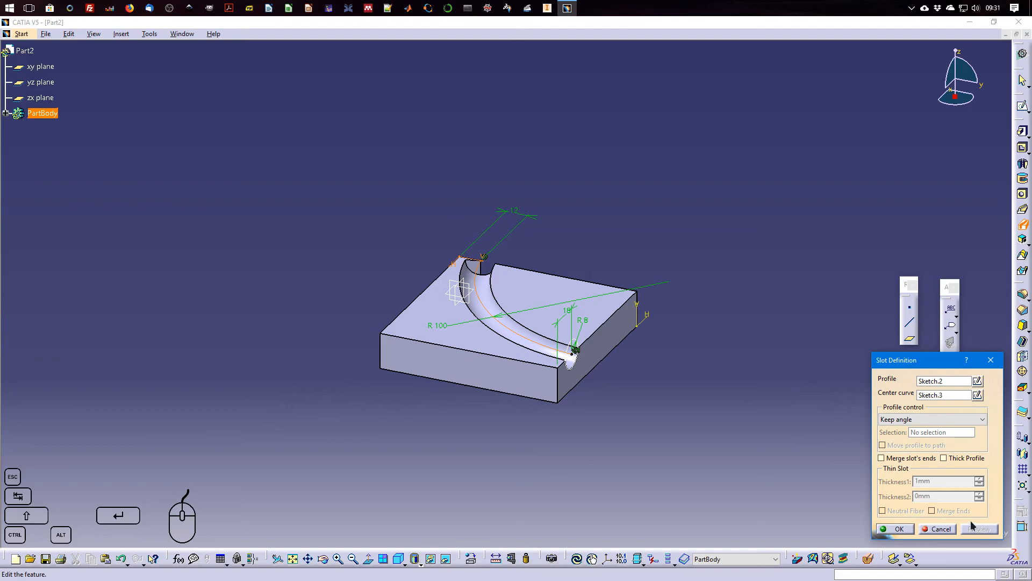
Inspect the slot's end near the block corner, enable merging of the slot's ends, and create the slot
middle_drag(615, 382, 523, 326)
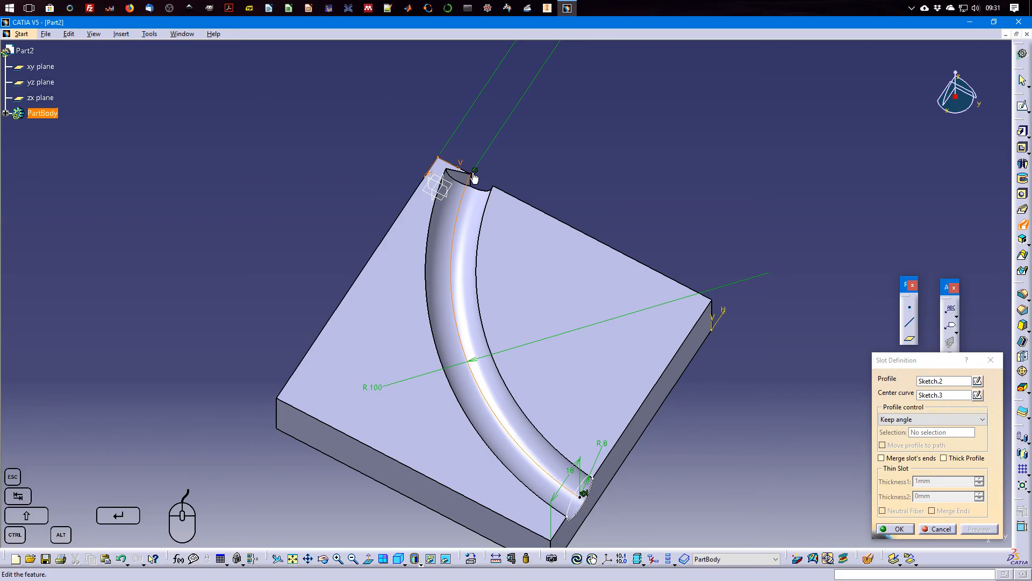
mouse_move(477, 180)
middle_down()
mouse_move(462, 272)
mouse_move(470, 212)
mouse_move(450, 154)
mouse_move(445, 215)
mouse_move(463, 228)
middle_up()
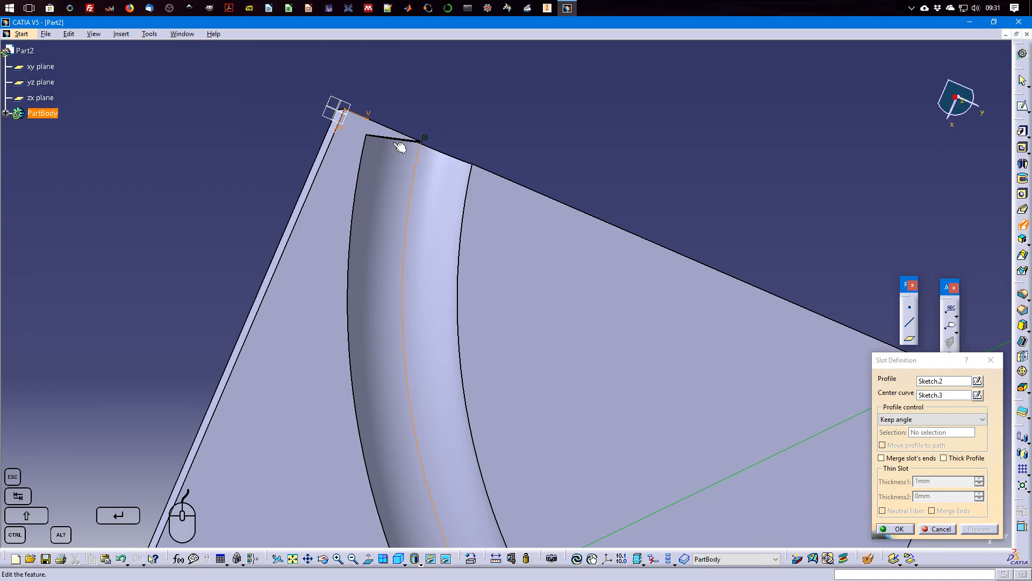
middle_drag(473, 349, 433, 247)
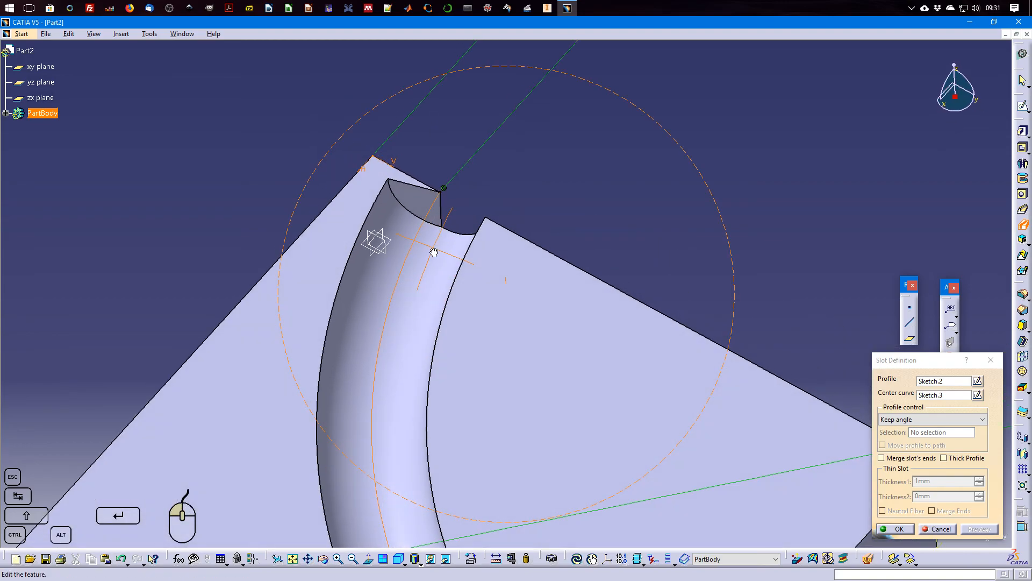
click(922, 363)
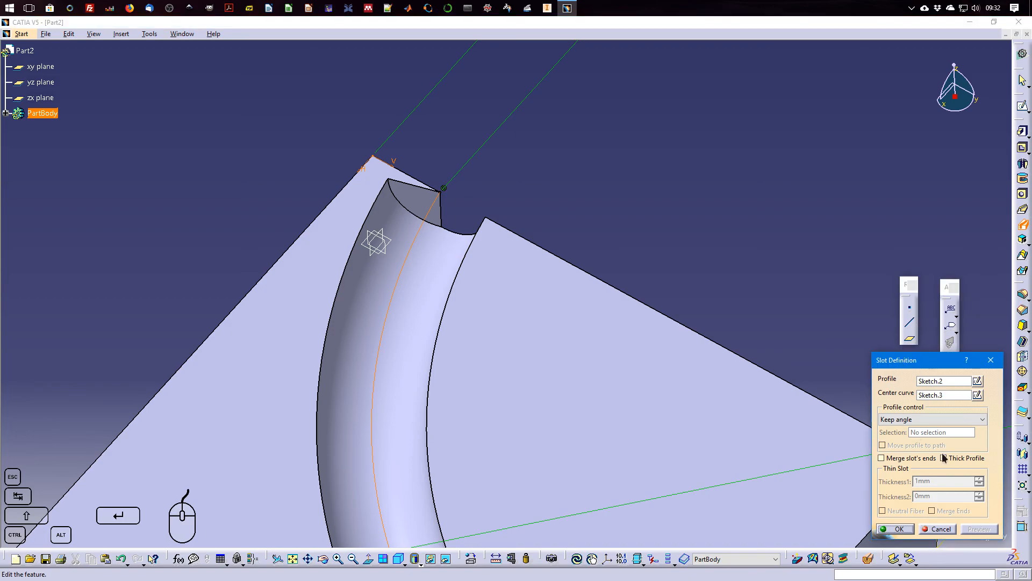
mouse_move(520, 317)
middle_down()
mouse_move(484, 247)
mouse_move(500, 315)
middle_up()
click(914, 461)
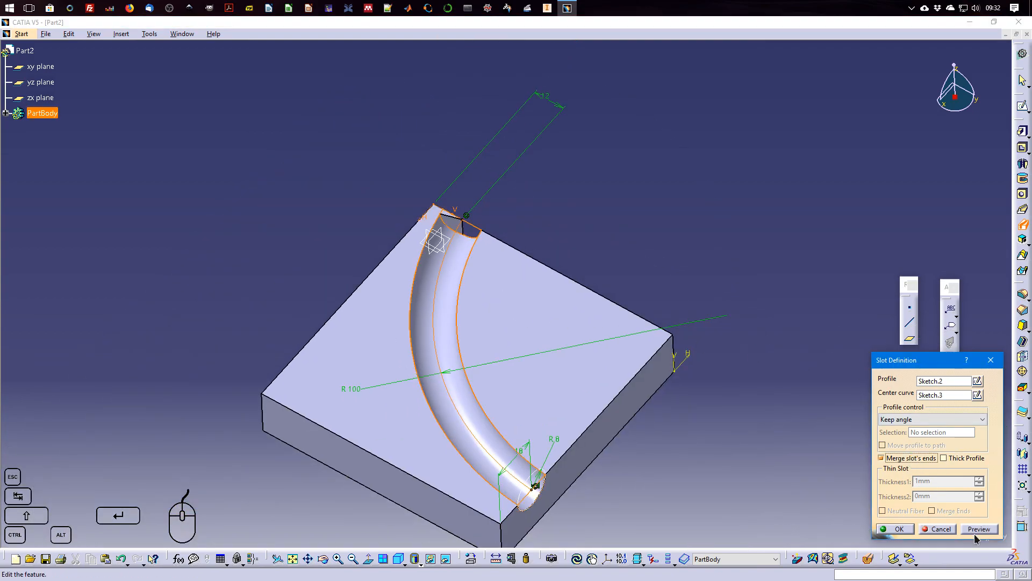
click(978, 529)
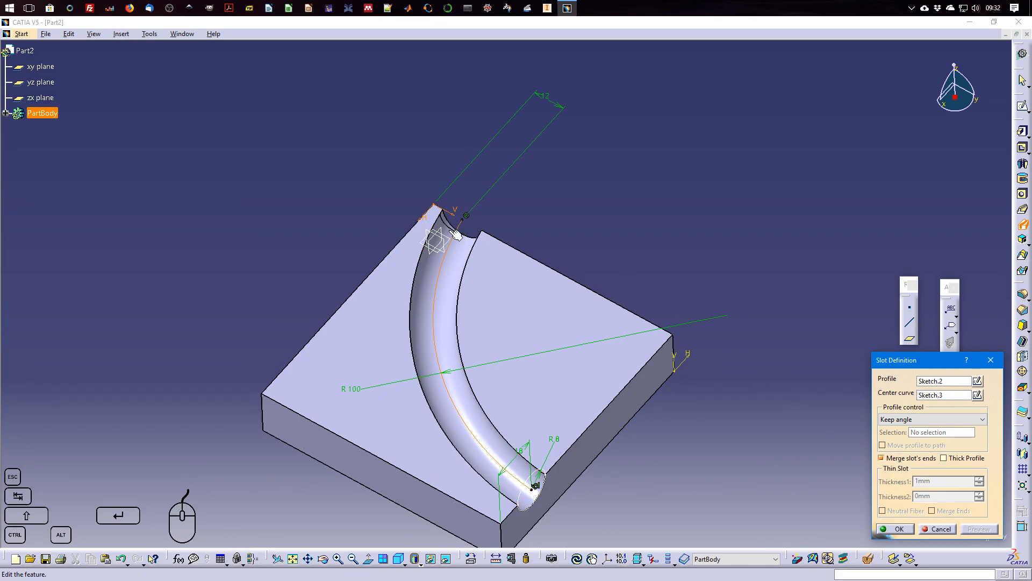
click(896, 529)
Show the slotted block in the standard isometric view, fitted to the window
middle_drag(672, 371, 720, 277)
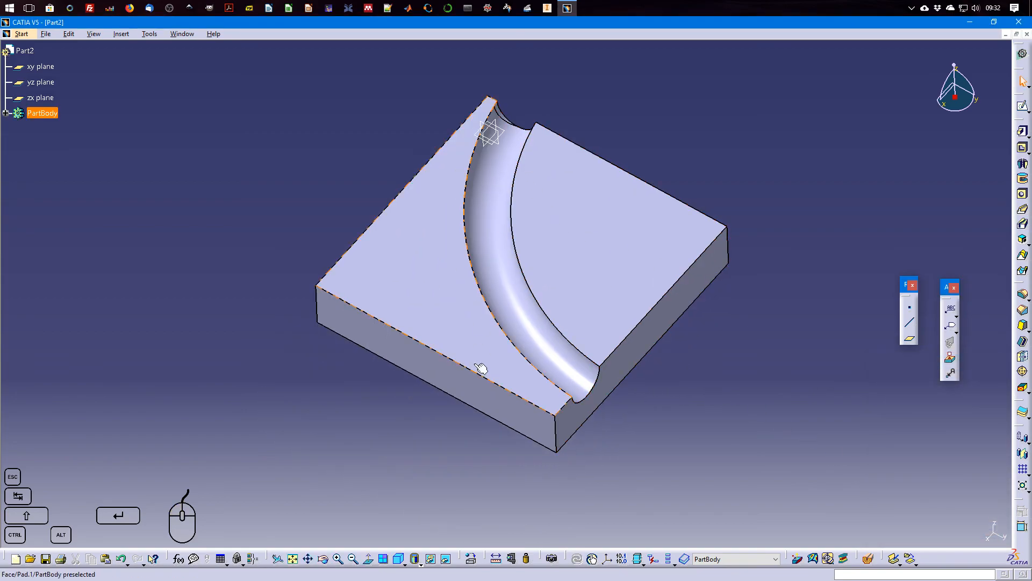
click(398, 559)
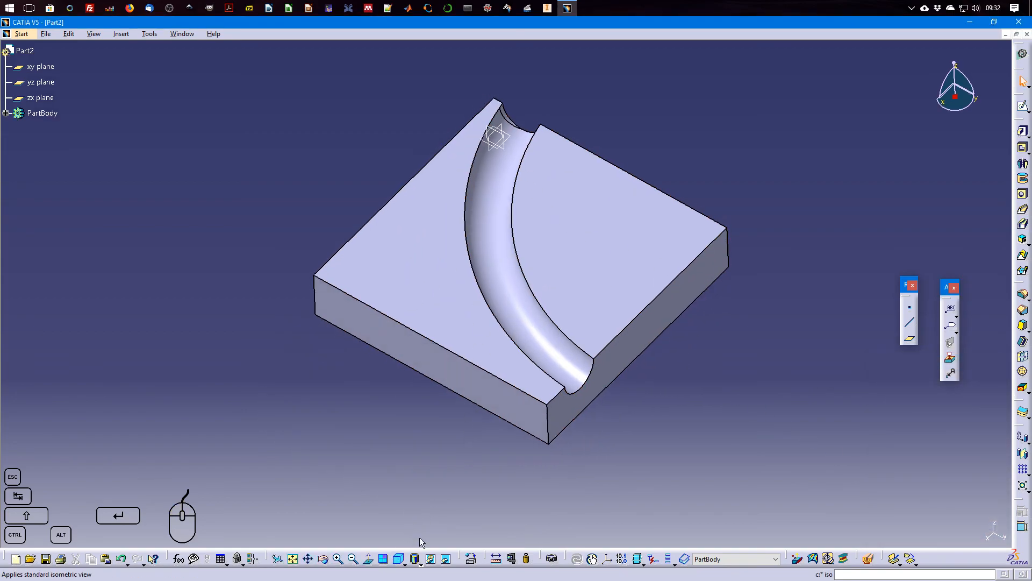
click(293, 559)
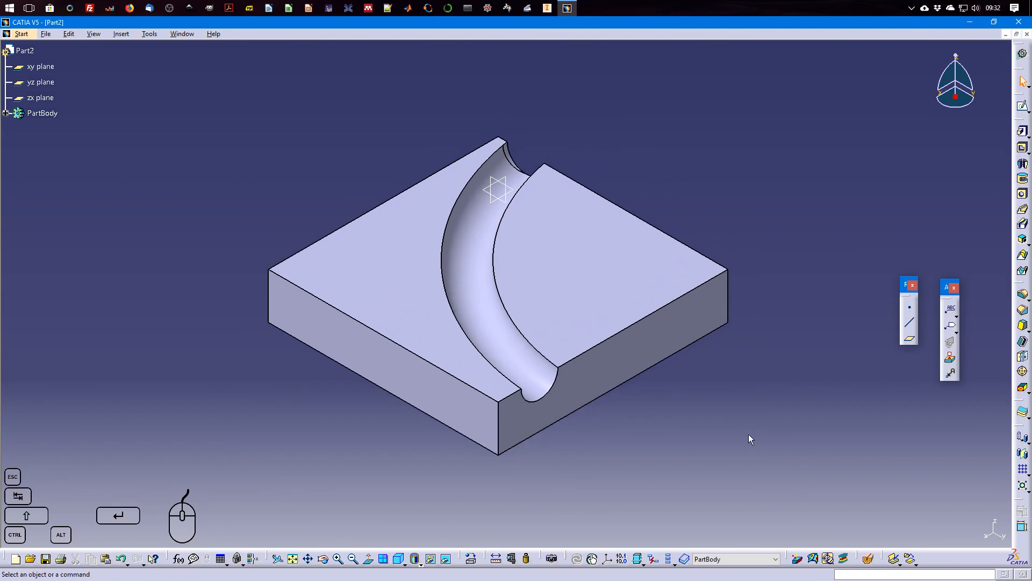